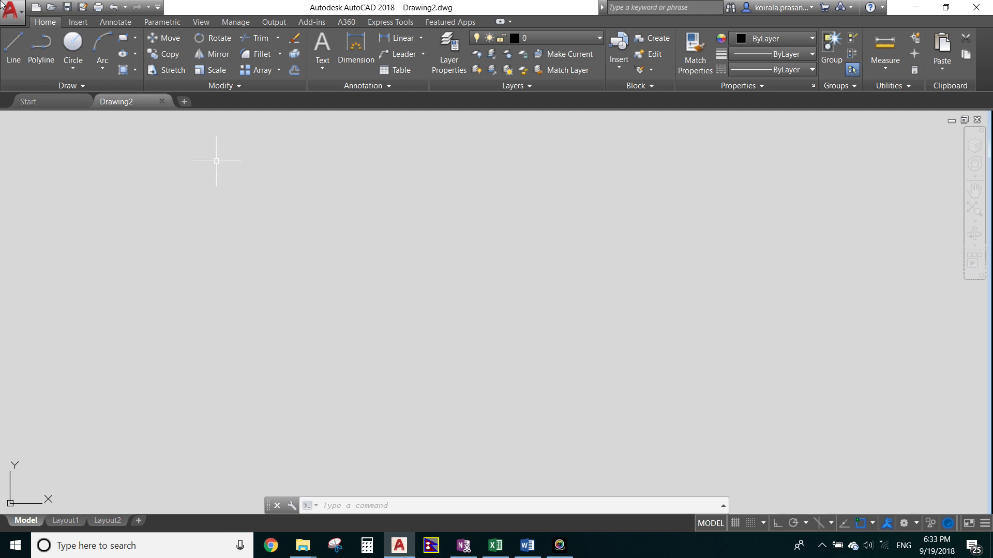
Step: Choose the scan 2785 06A Kathmandau.jpg to attach and bring up the Attach Image dialog
{"action": "left_click", "coordinate": [78, 22]}
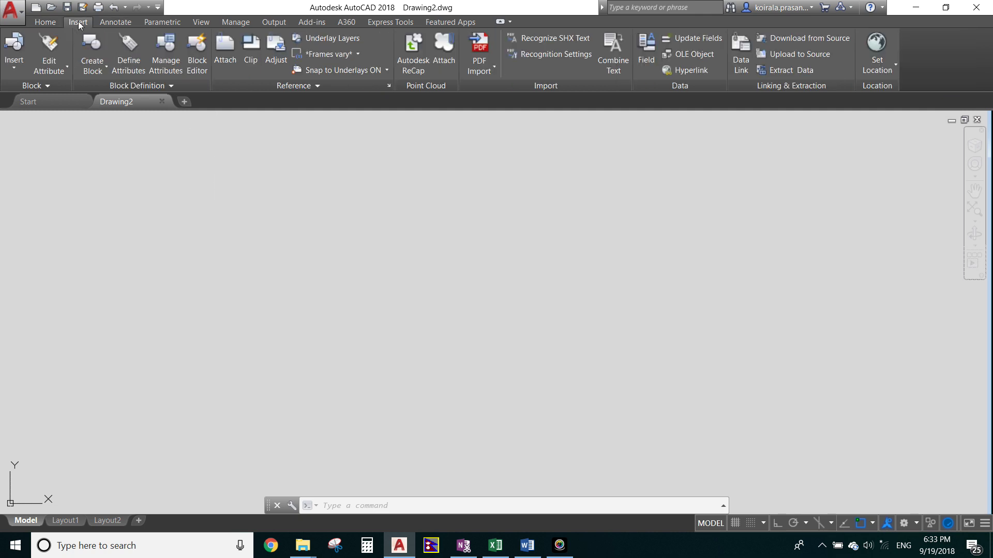
{"action": "left_click", "coordinate": [231, 58]}
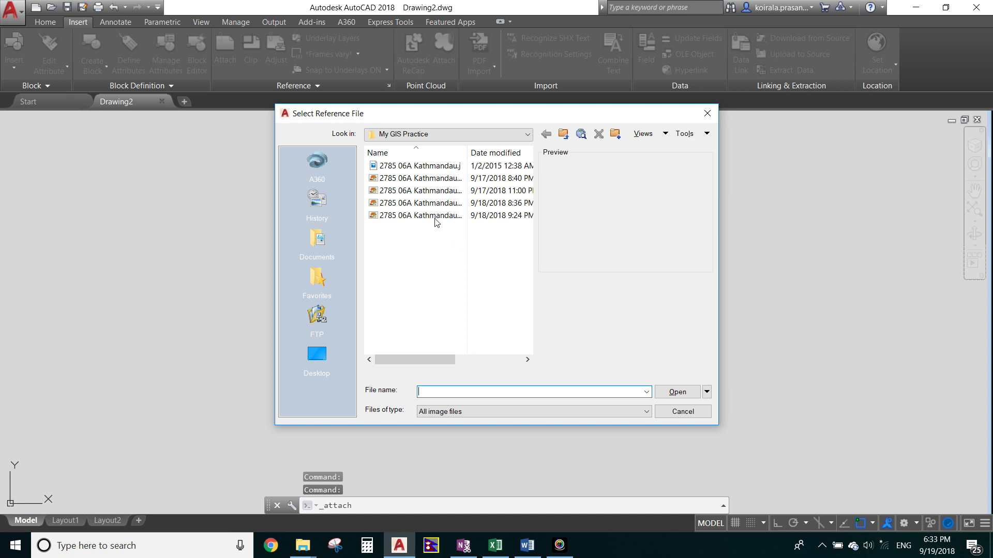
{"action": "left_click", "coordinate": [429, 166]}
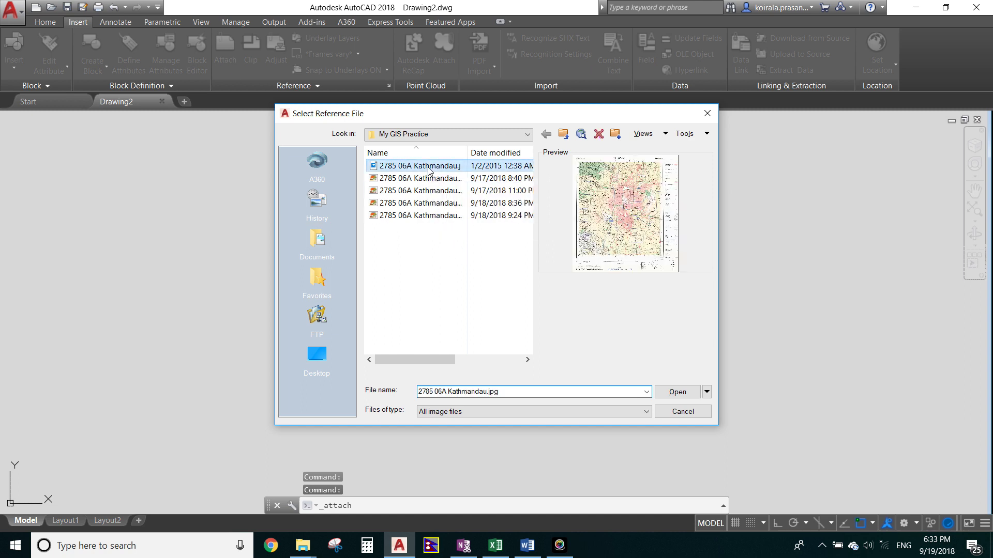
{"action": "left_click", "coordinate": [672, 391]}
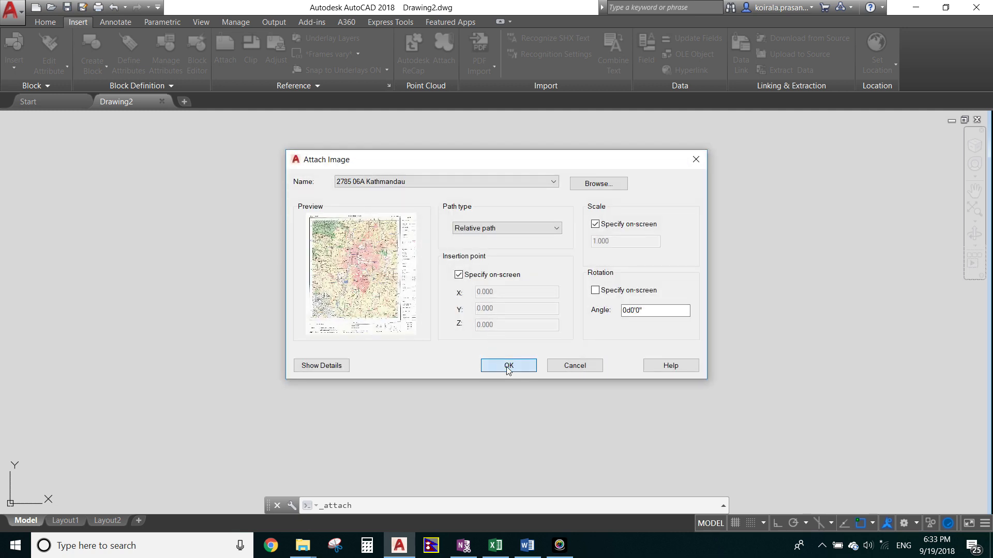
Step: Place the map image at a picked insertion point at scale 1, framing the whole sheet
{"action": "left_click", "coordinate": [508, 365]}
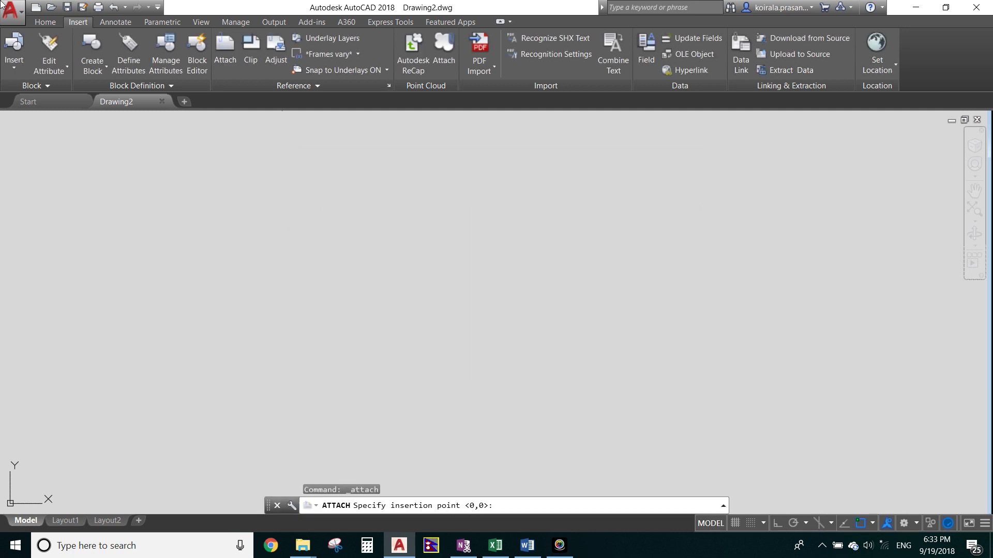
{"action": "left_click", "coordinate": [221, 385]}
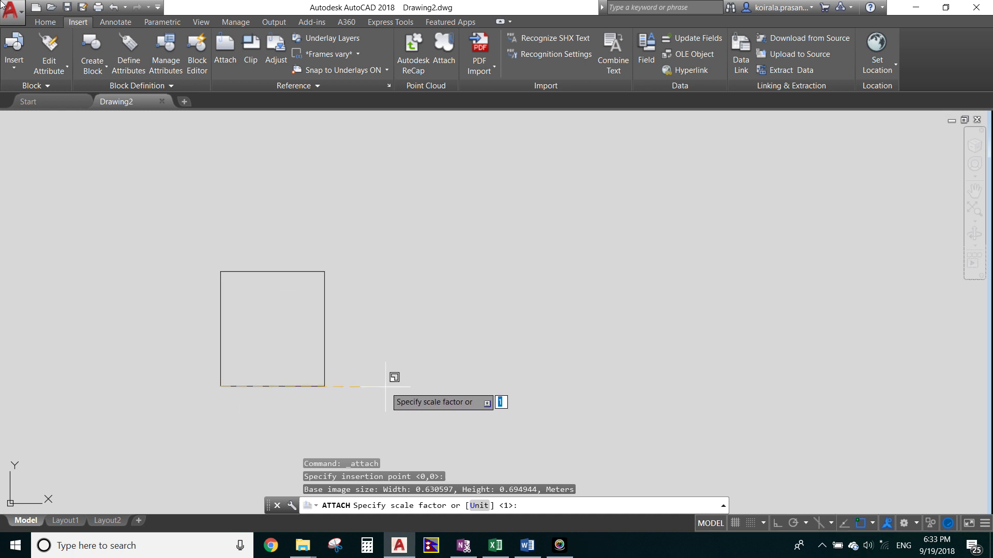
{"action": "left_click", "coordinate": [449, 392]}
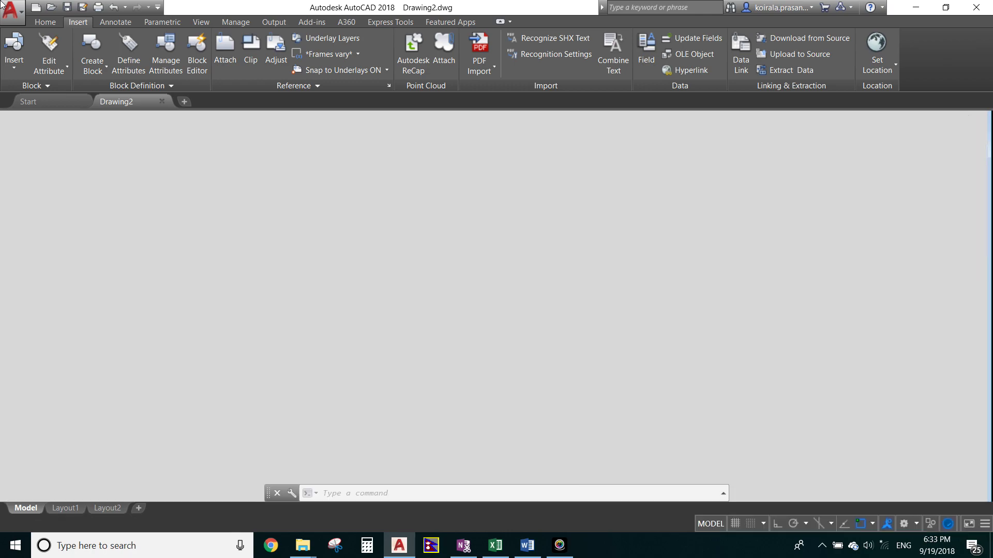
{"action": "middle_click_drag", "start_coordinate": [491, 321], "coordinate": [615, 294]}
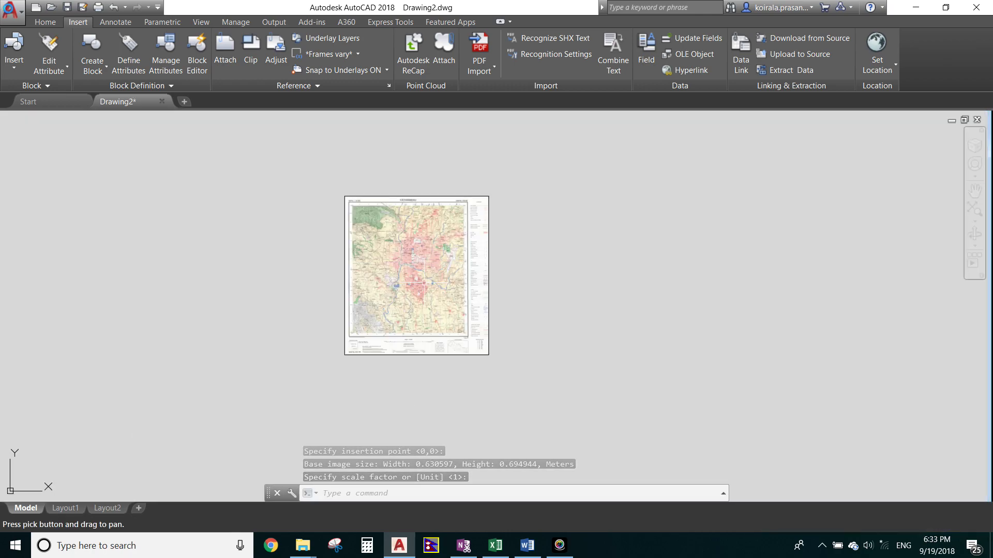
{"action": "scroll", "coordinate": [393, 242], "scroll_direction": "up", "scroll_amount": 6}
{"action": "scroll", "coordinate": [405, 287], "scroll_direction": "down", "scroll_amount": 2}
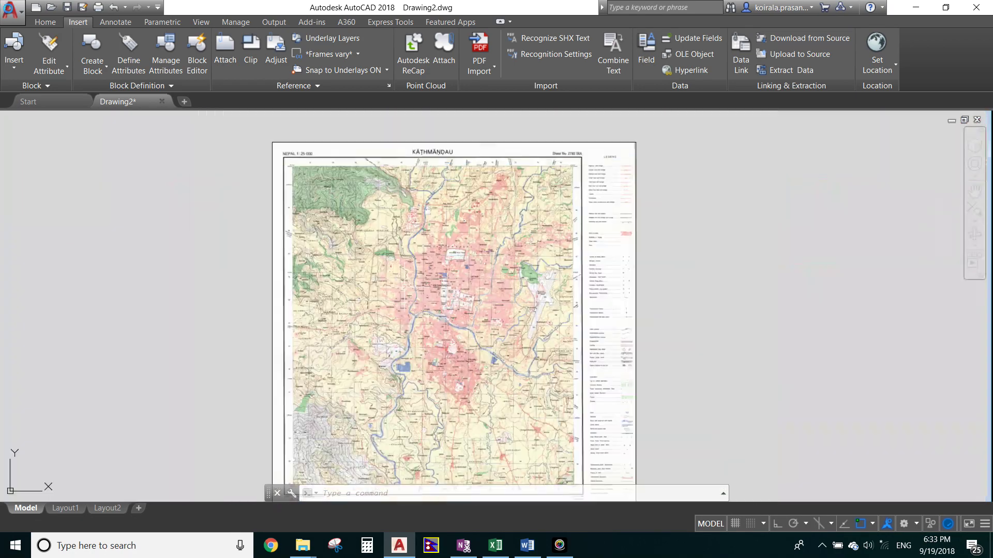
{"action": "scroll", "coordinate": [525, 342], "scroll_direction": "down", "scroll_amount": 2}
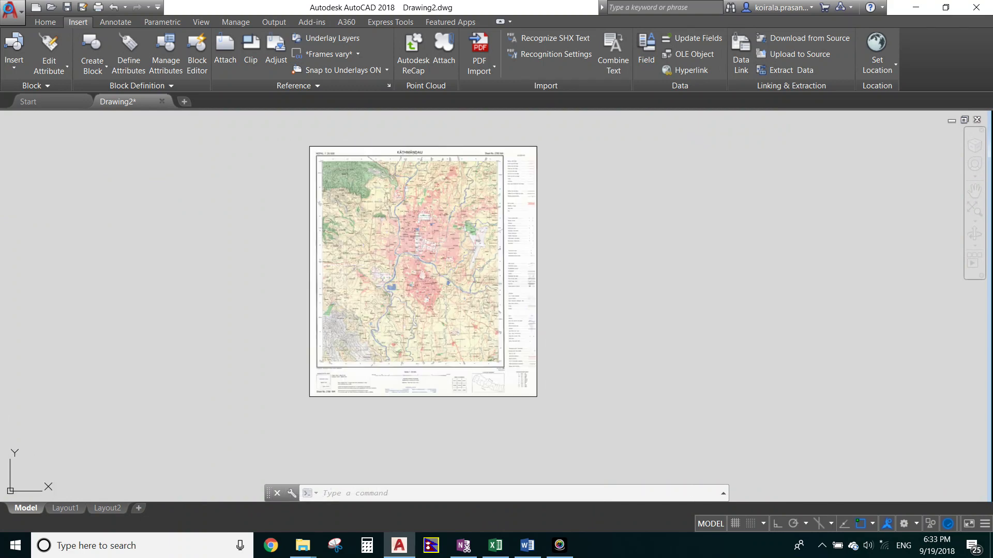
{"action": "middle_click_drag", "start_coordinate": [371, 227], "coordinate": [360, 234]}
{"action": "scroll", "coordinate": [316, 259], "scroll_direction": "up", "scroll_amount": 2}
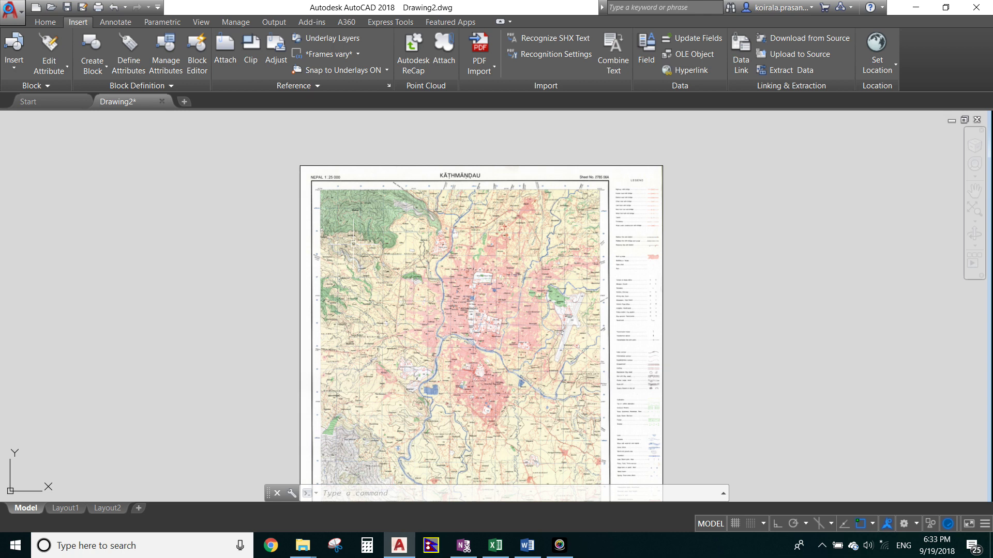
Step: Draw a horizontal construction line (XL) across the map
{"action": "type", "text": "xl"}
{"action": "key", "text": "Return"}
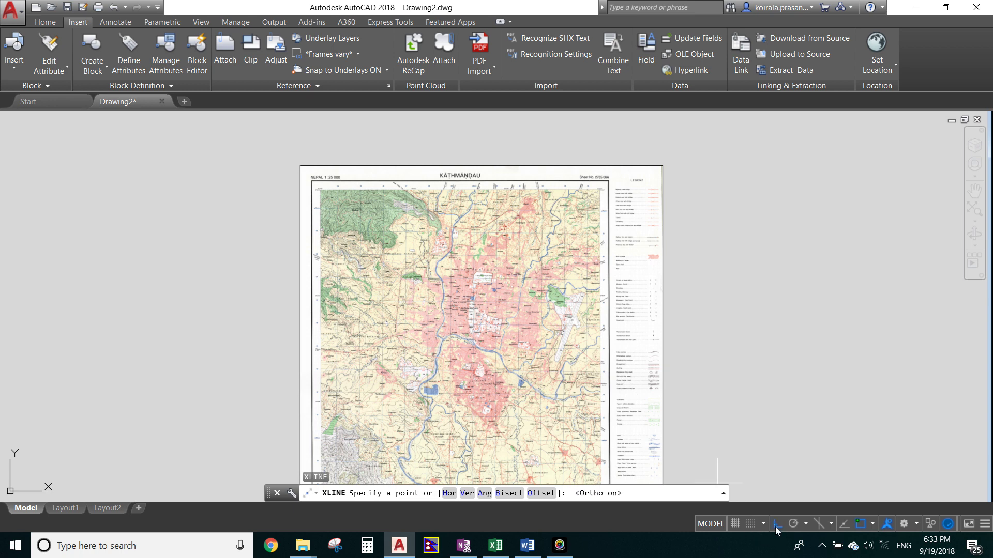
{"action": "left_click", "coordinate": [187, 290]}
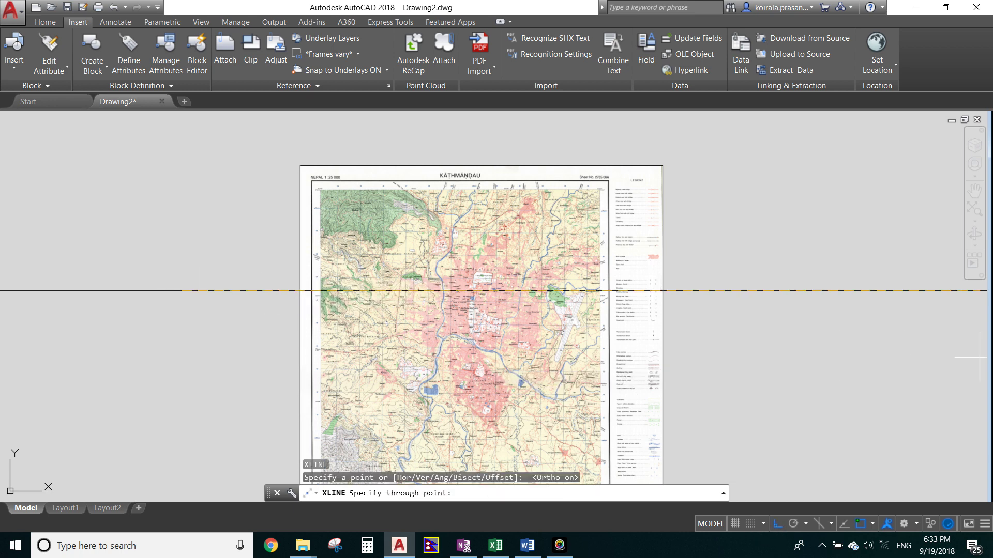
{"action": "left_click", "coordinate": [879, 348]}
{"action": "key", "text": "Return"}
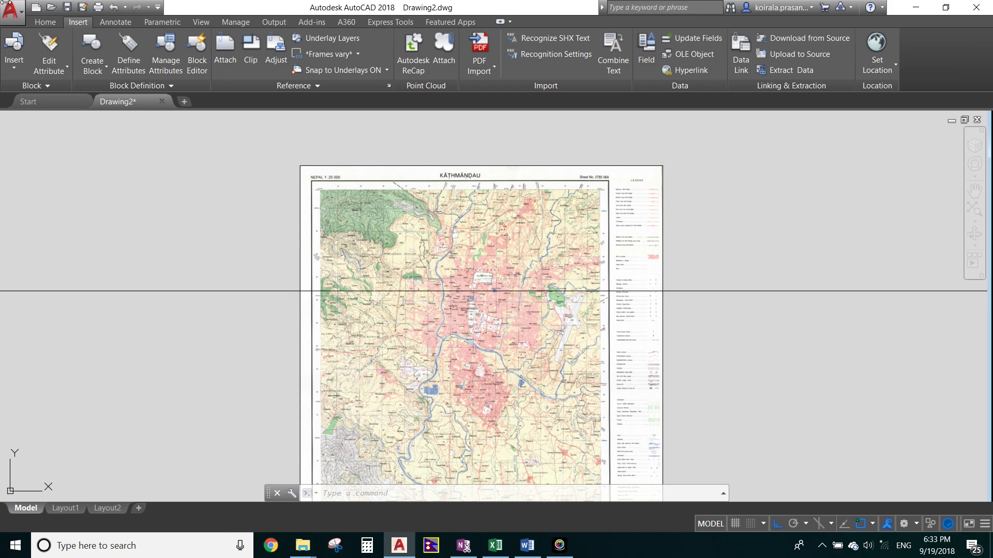
Step: Zoom into the Ramkot area at upper-left, clearing stray selection windows, and begin typing ALIGN
{"action": "scroll", "coordinate": [331, 288], "scroll_direction": "up", "scroll_amount": 8}
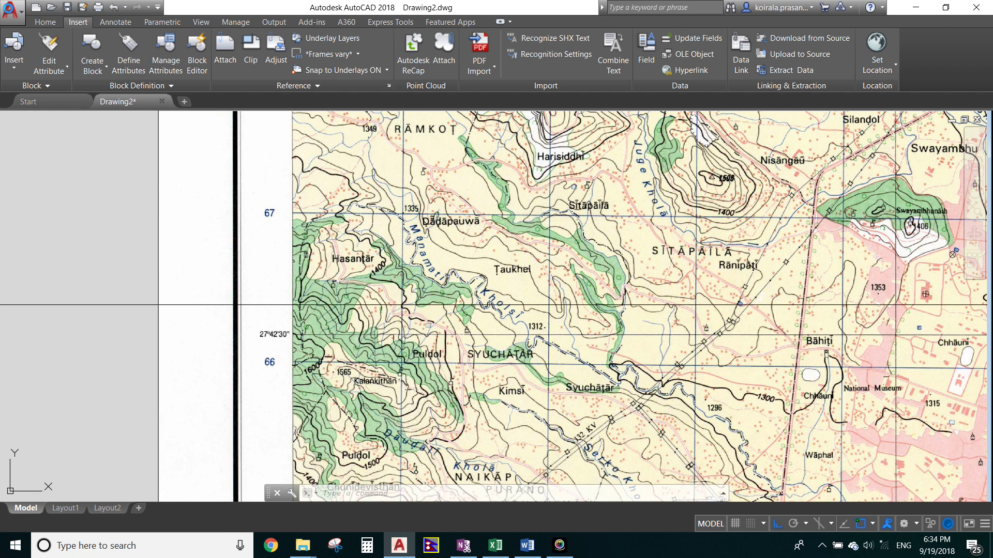
{"action": "left_click", "coordinate": [139, 290]}
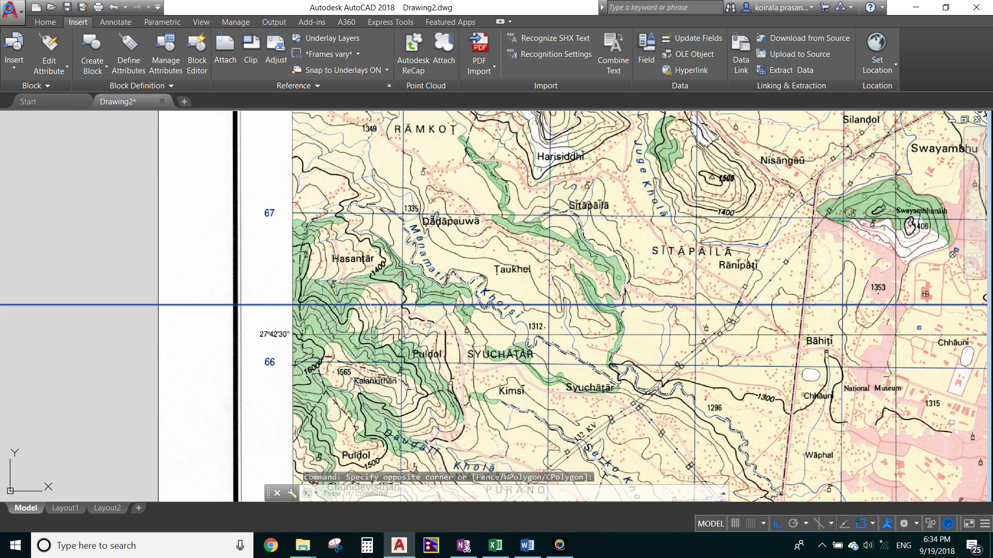
{"action": "key", "text": "Escape"}
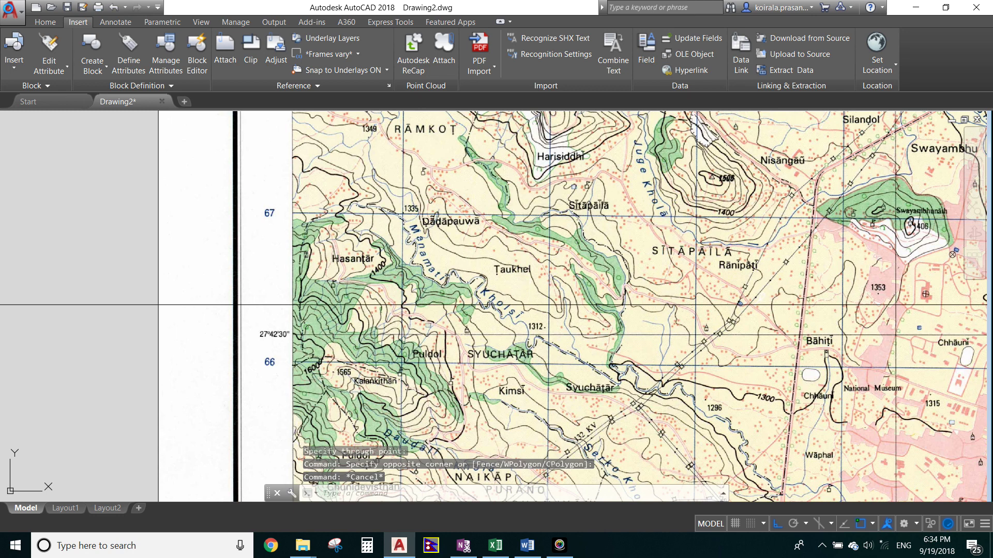
{"action": "left_click", "coordinate": [139, 289]}
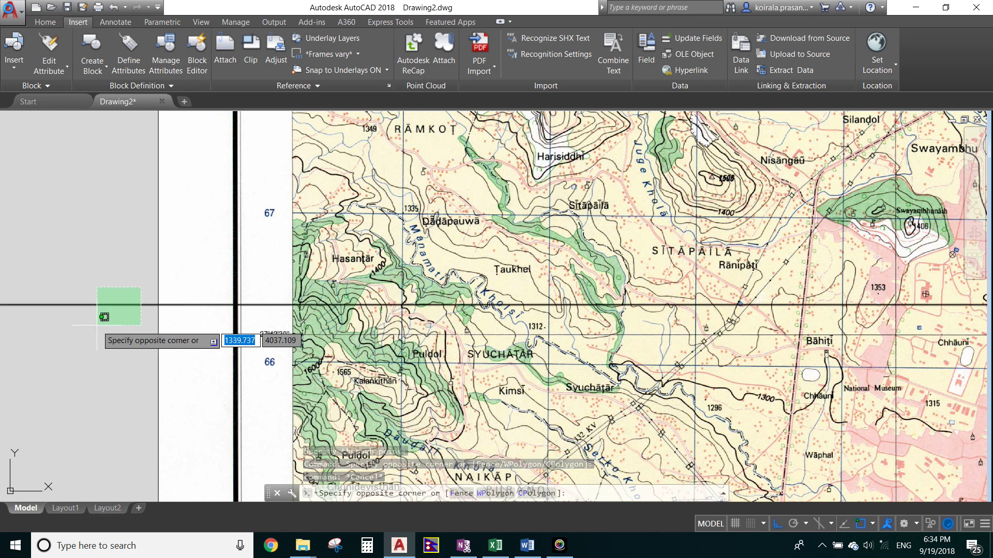
{"action": "key", "text": "Escape"}
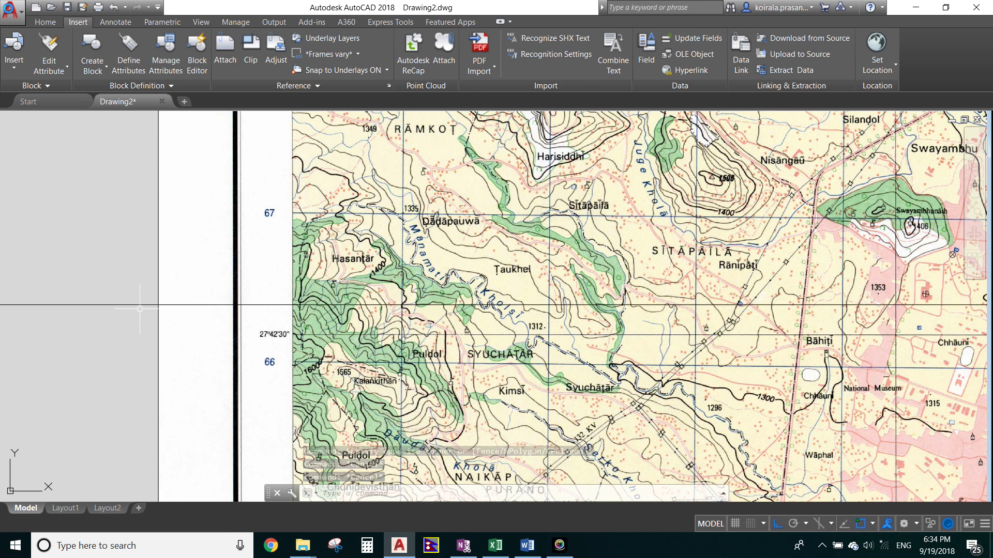
{"action": "key", "text": "Escape"}
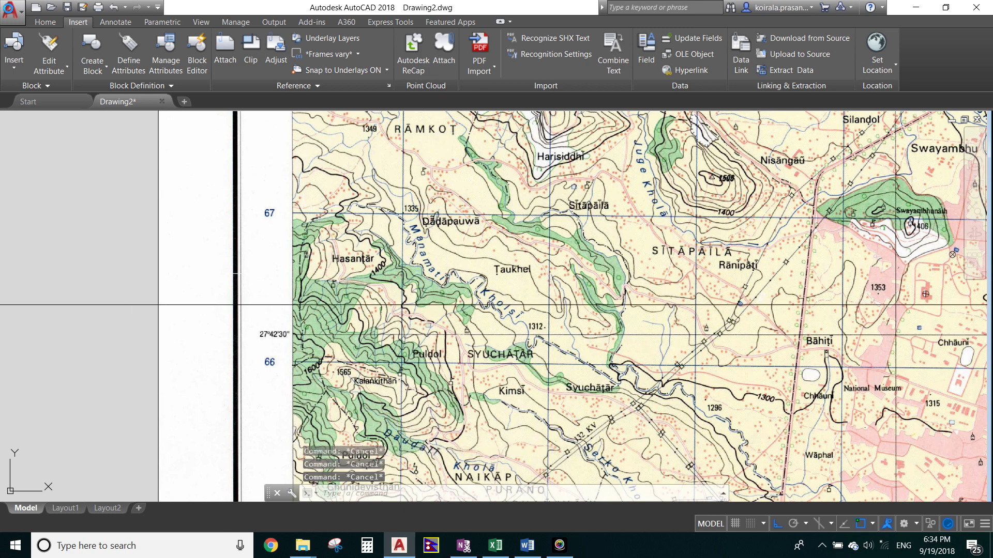
{"action": "type", "text": "a"}
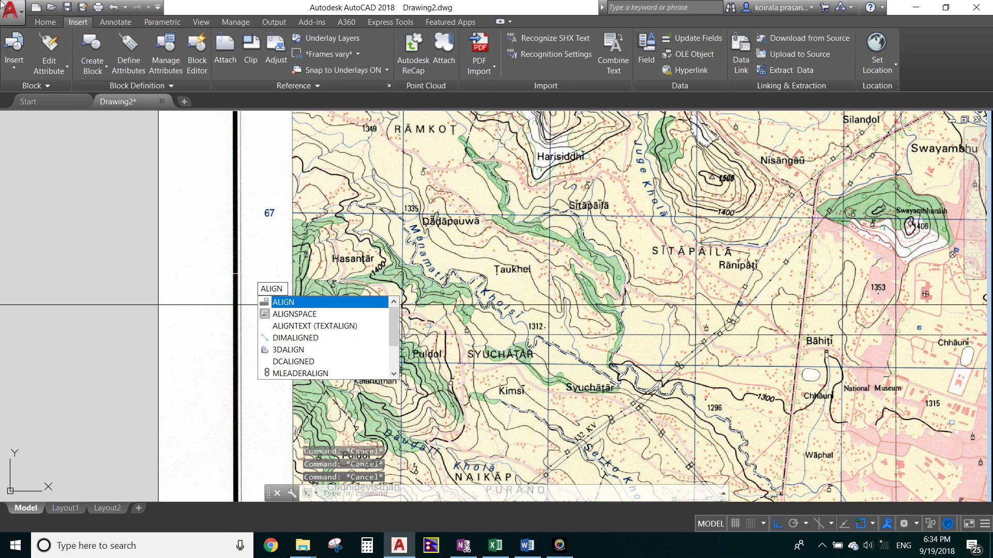
Step: Run ALIGN on the map image and set the first source point at the grid intersection near Dadapauwa
{"action": "key", "text": "Return"}
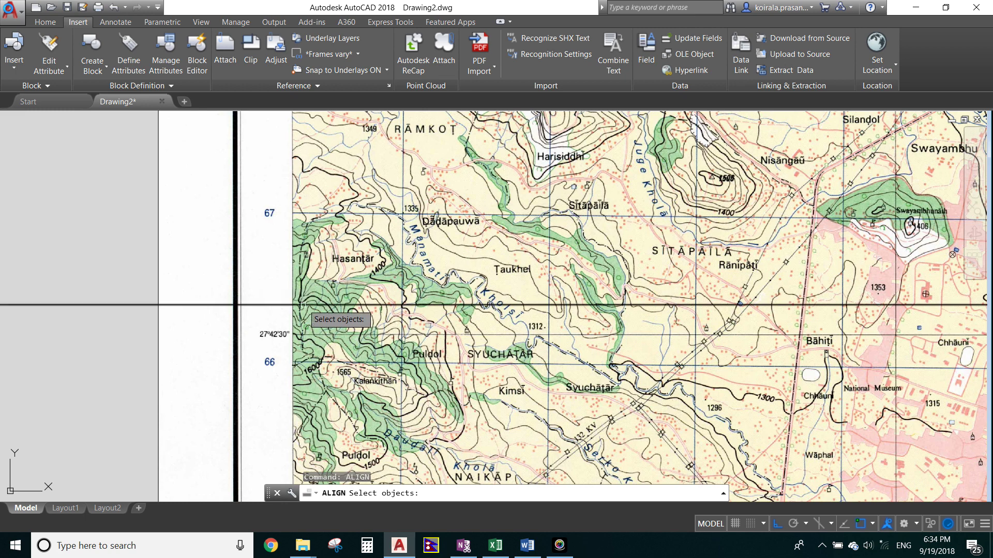
{"action": "scroll", "coordinate": [244, 265], "scroll_direction": "down", "scroll_amount": 5}
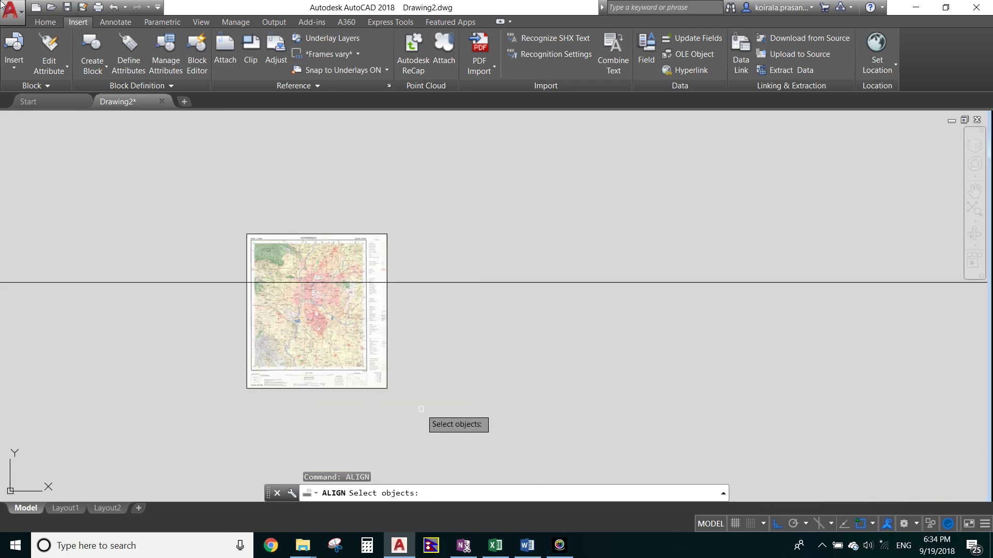
{"action": "left_click", "coordinate": [437, 415]}
{"action": "left_click", "coordinate": [206, 325]}
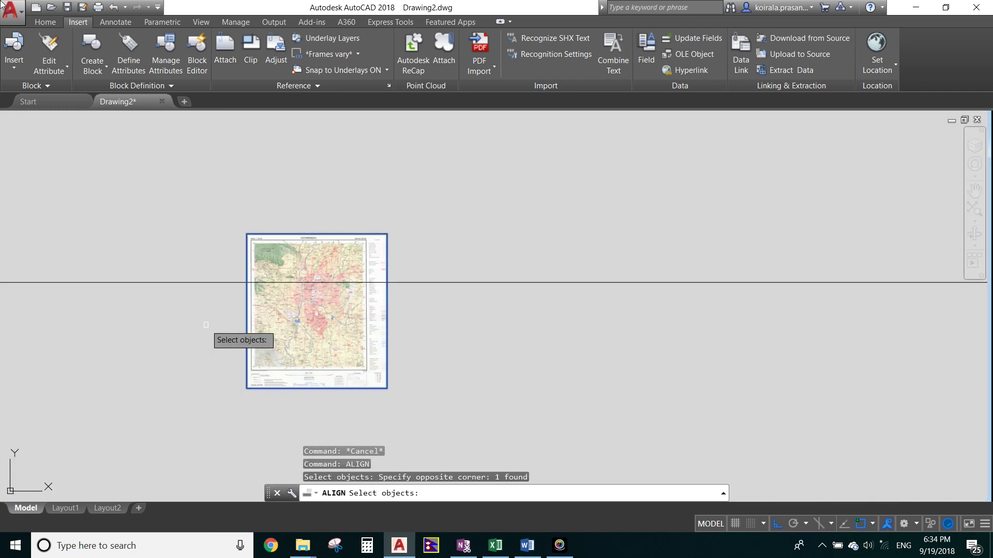
{"action": "key", "text": "Return"}
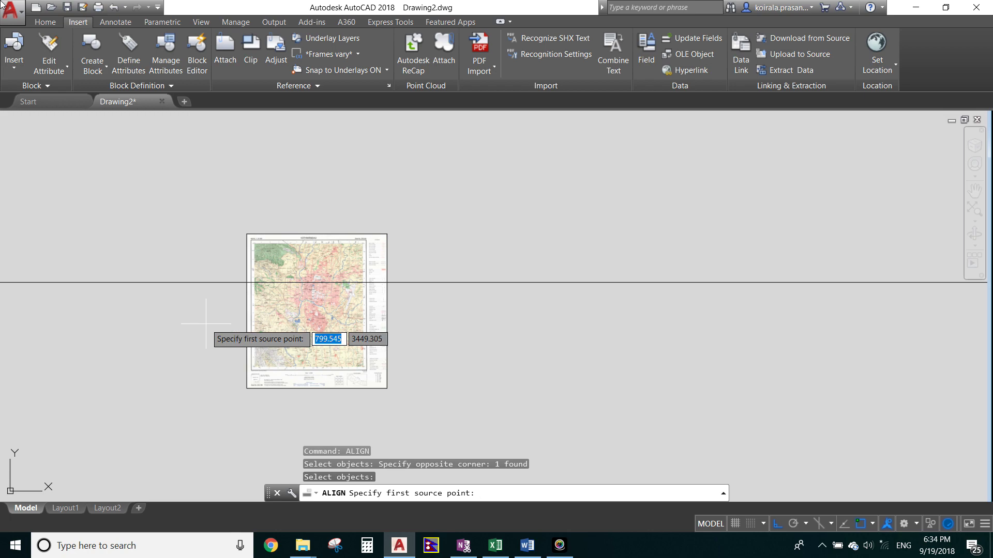
{"action": "scroll", "coordinate": [246, 310], "scroll_direction": "up", "scroll_amount": 5}
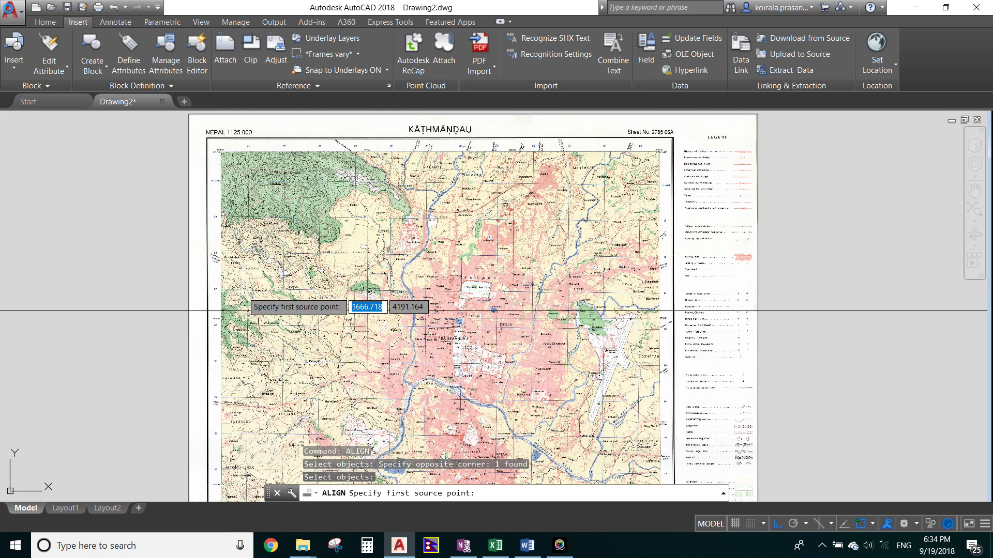
{"action": "scroll", "coordinate": [246, 311], "scroll_direction": "up", "scroll_amount": 5}
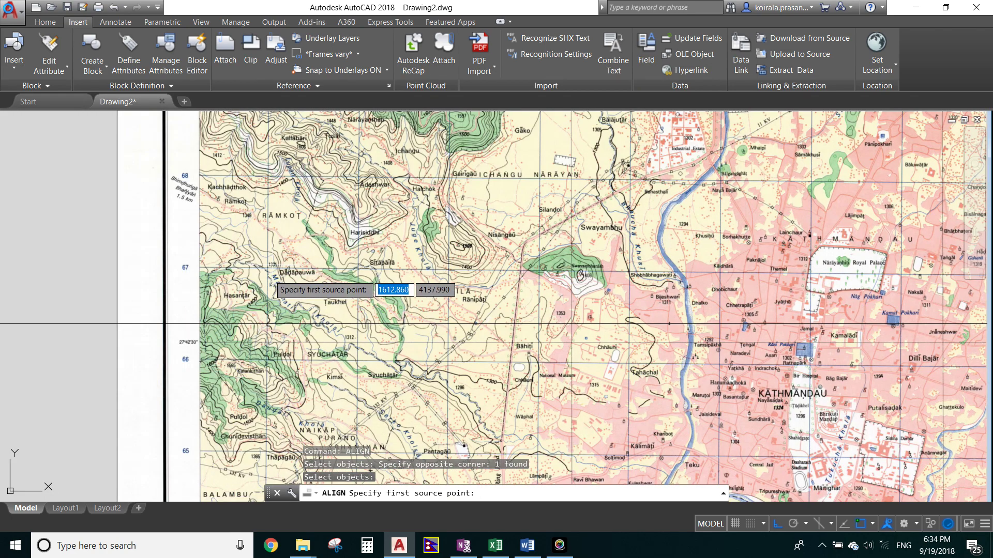
{"action": "scroll", "coordinate": [269, 277], "scroll_direction": "up", "scroll_amount": 4}
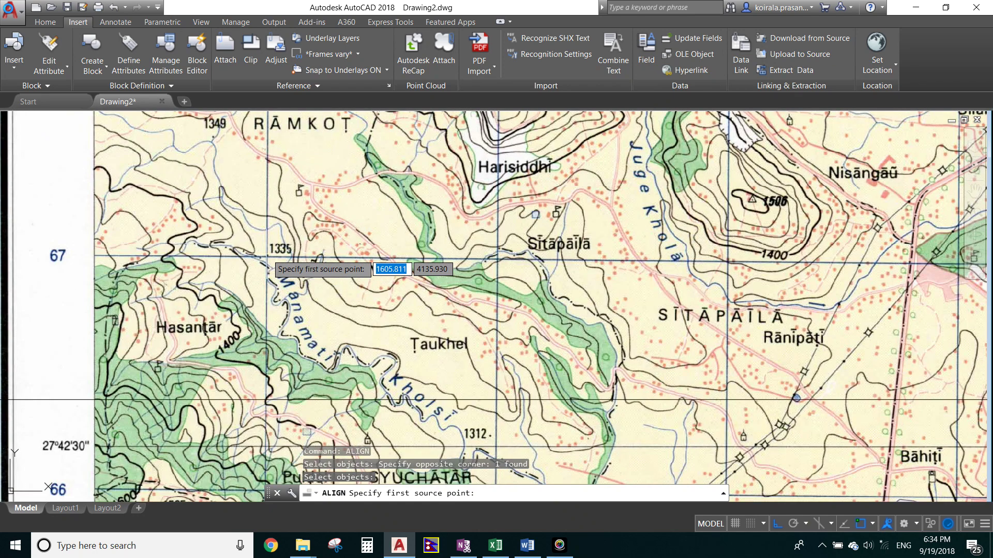
{"action": "scroll", "coordinate": [267, 257], "scroll_direction": "up", "scroll_amount": 6}
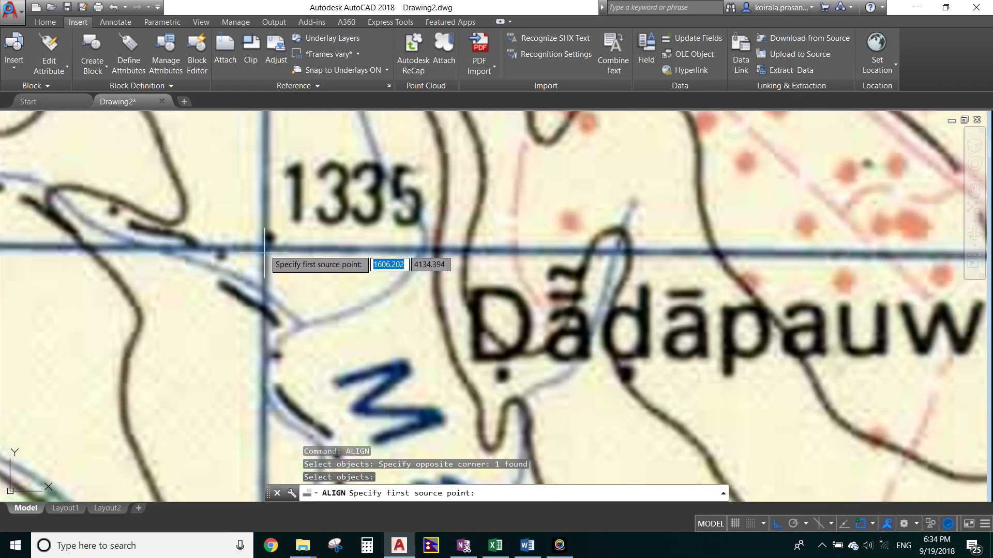
{"action": "scroll", "coordinate": [264, 250], "scroll_direction": "up", "scroll_amount": 6}
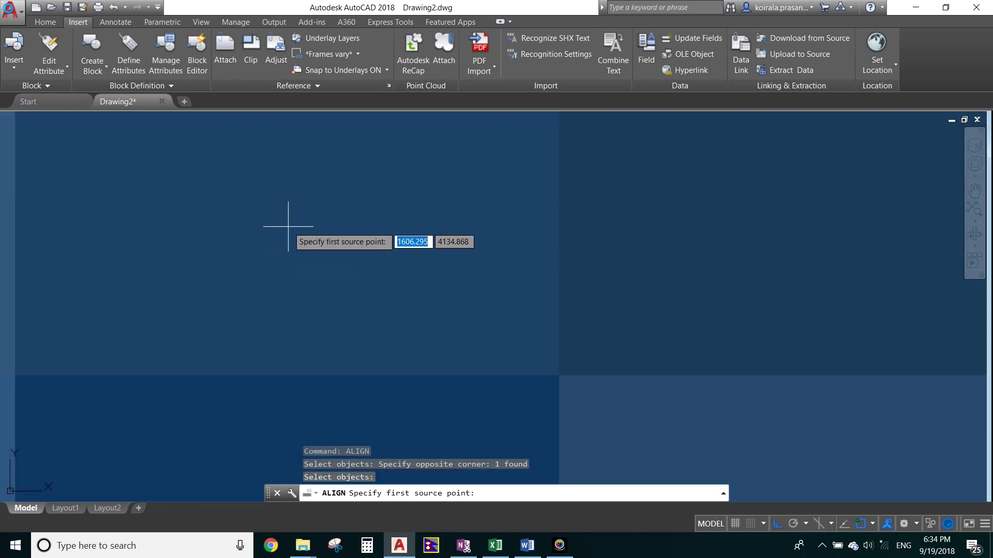
{"action": "left_click", "coordinate": [288, 226]}
Step: Set the first ALIGN destination point where the vertical and horizontal reference lines intersect
{"action": "scroll", "coordinate": [288, 226], "scroll_direction": "down", "scroll_amount": 6}
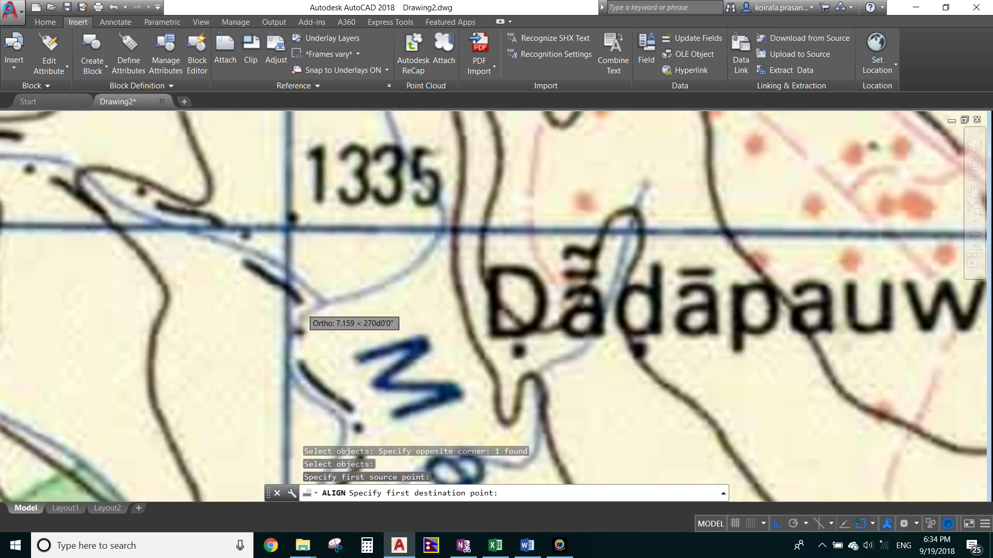
{"action": "scroll", "coordinate": [301, 307], "scroll_direction": "down", "scroll_amount": 4}
{"action": "scroll", "coordinate": [297, 299], "scroll_direction": "down", "scroll_amount": 2}
{"action": "scroll", "coordinate": [294, 374], "scroll_direction": "down", "scroll_amount": 2}
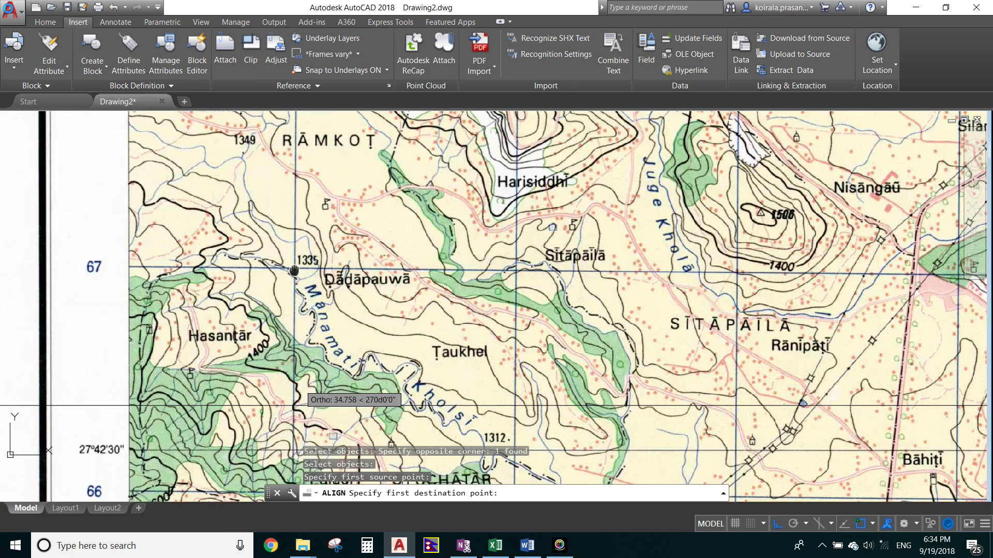
{"action": "scroll", "coordinate": [297, 375], "scroll_direction": "up", "scroll_amount": 5}
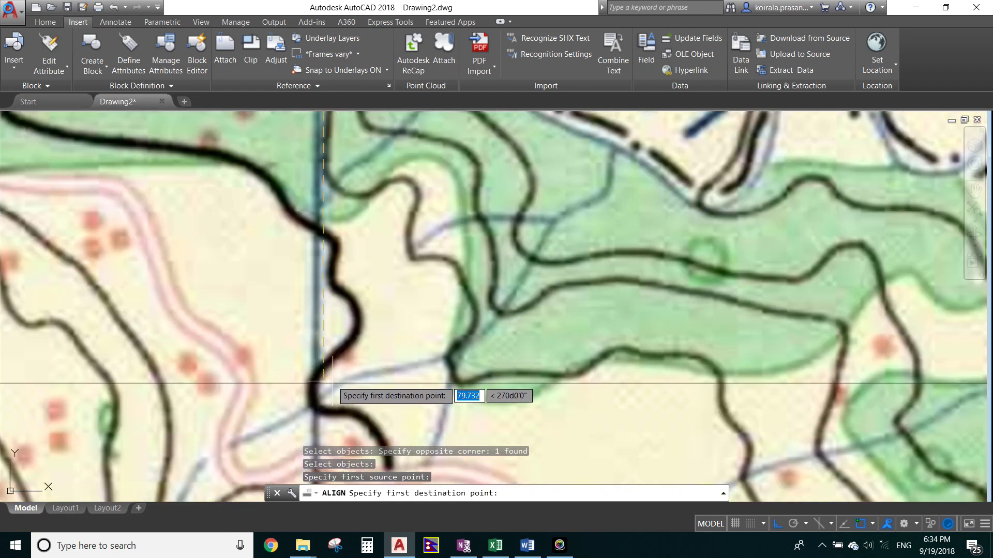
{"action": "scroll", "coordinate": [327, 384], "scroll_direction": "up", "scroll_amount": 6}
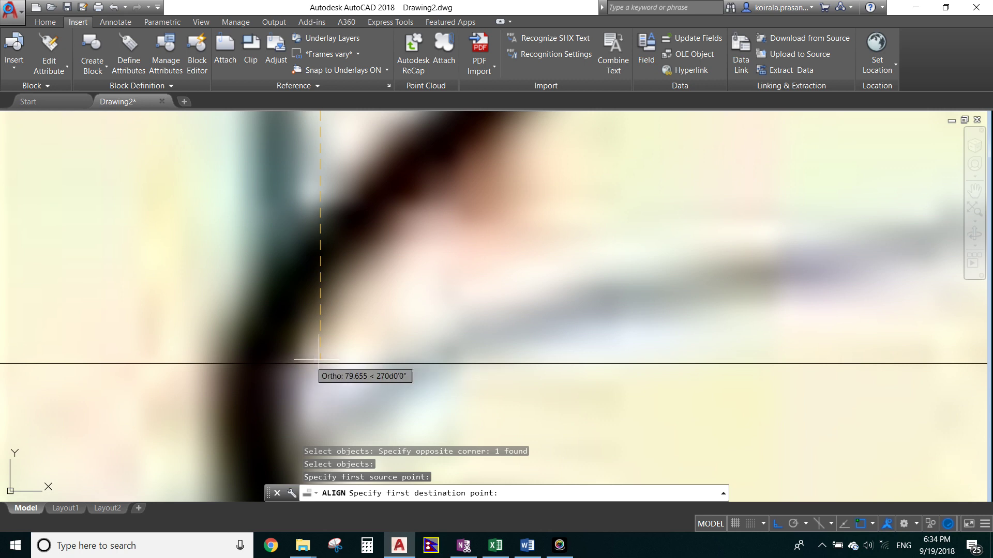
{"action": "left_click", "coordinate": [320, 363]}
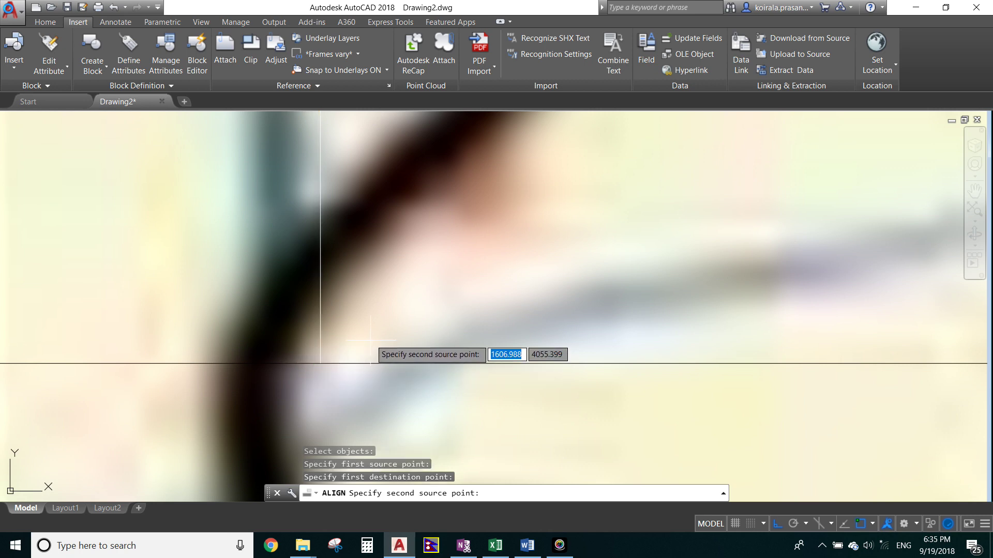
{"action": "scroll", "coordinate": [178, 326], "scroll_direction": "down", "scroll_amount": 3}
{"action": "scroll", "coordinate": [178, 331], "scroll_direction": "down", "scroll_amount": 5}
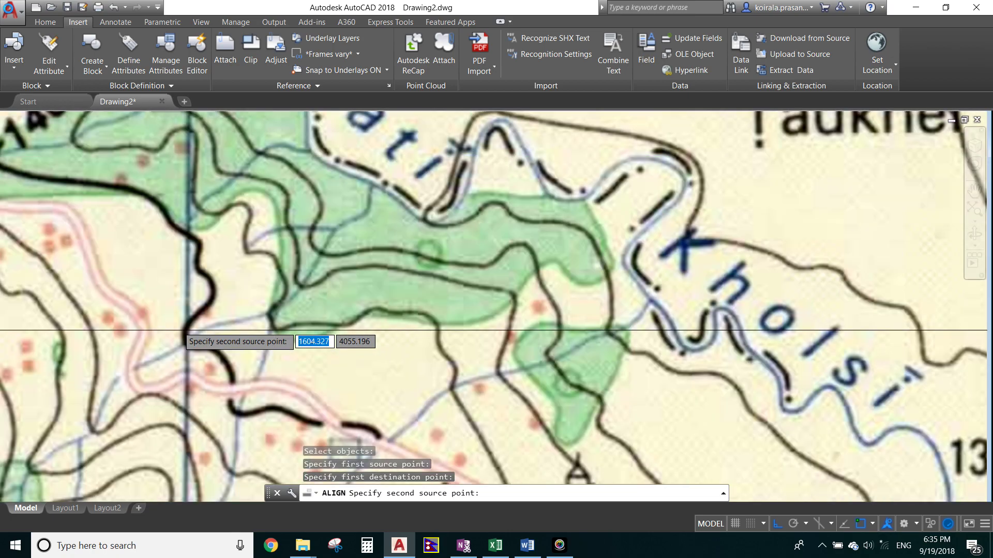
{"action": "scroll", "coordinate": [178, 326], "scroll_direction": "down", "scroll_amount": 4}
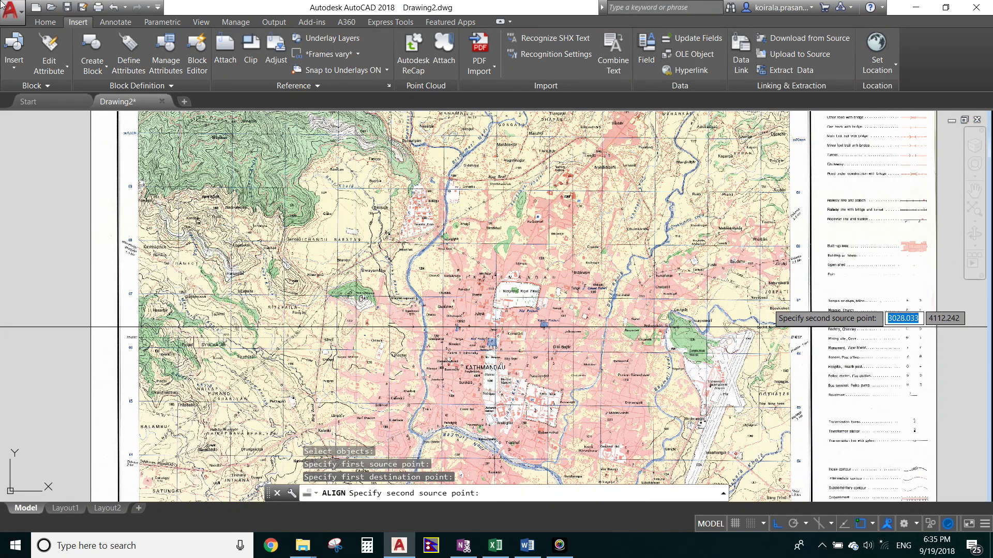
{"action": "scroll", "coordinate": [766, 302], "scroll_direction": "up", "scroll_amount": 5}
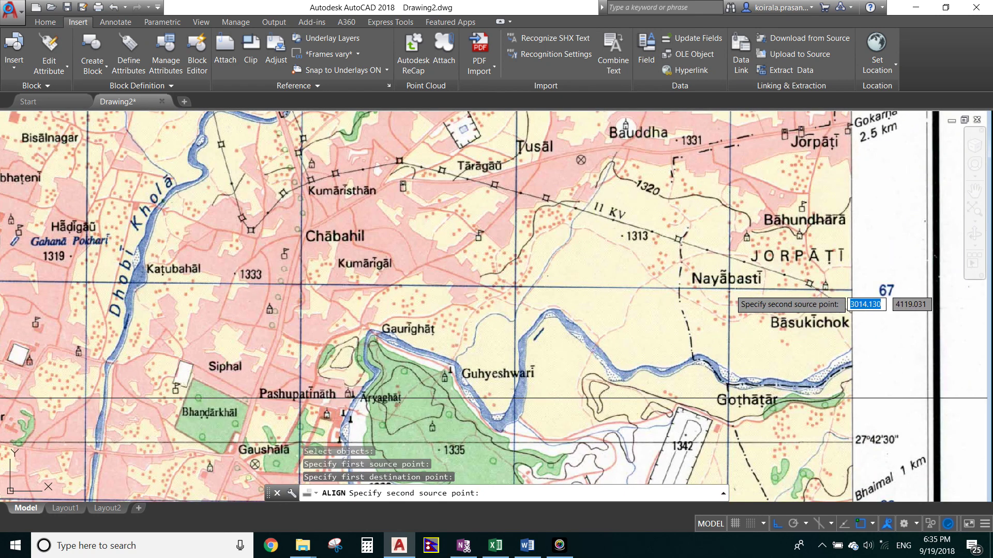
{"action": "scroll", "coordinate": [731, 292], "scroll_direction": "up", "scroll_amount": 4}
{"action": "scroll", "coordinate": [726, 283], "scroll_direction": "up", "scroll_amount": 2}
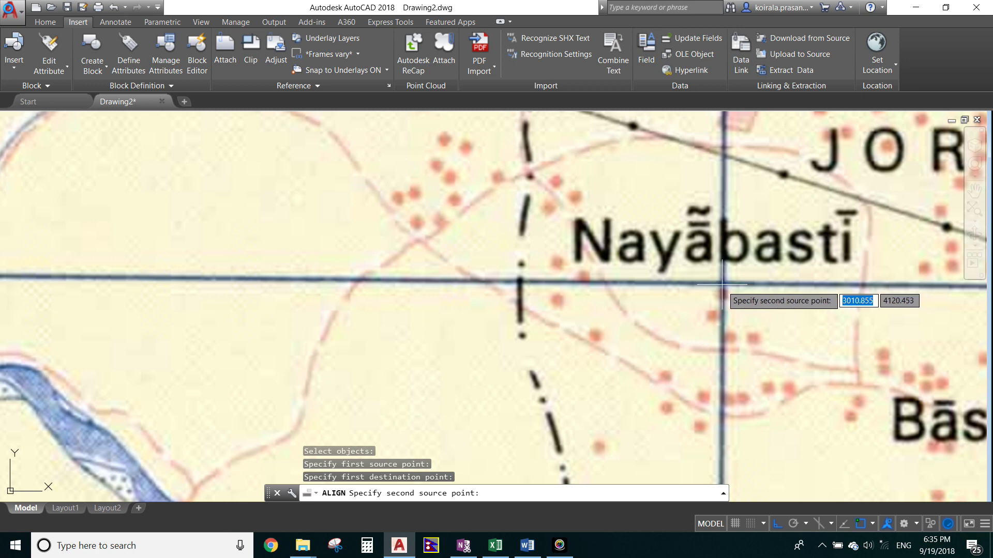
{"action": "scroll", "coordinate": [723, 287], "scroll_direction": "up", "scroll_amount": 4}
{"action": "scroll", "coordinate": [722, 288], "scroll_direction": "up", "scroll_amount": 6}
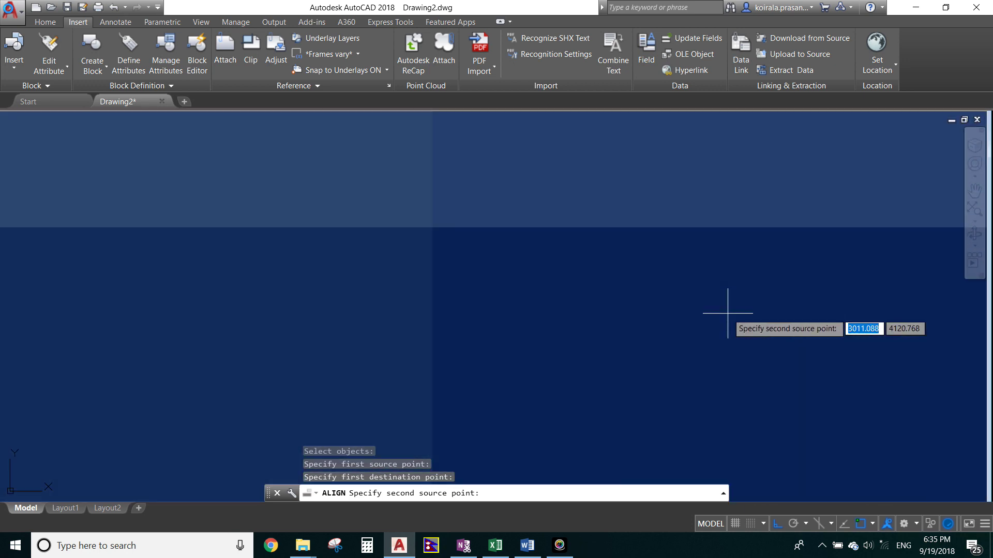
Step: Complete the alignment with the Nayābasti grid intersection as the second point pair, without scaling
{"action": "left_click", "coordinate": [727, 313]}
{"action": "scroll", "coordinate": [727, 314], "scroll_direction": "down", "scroll_amount": 6}
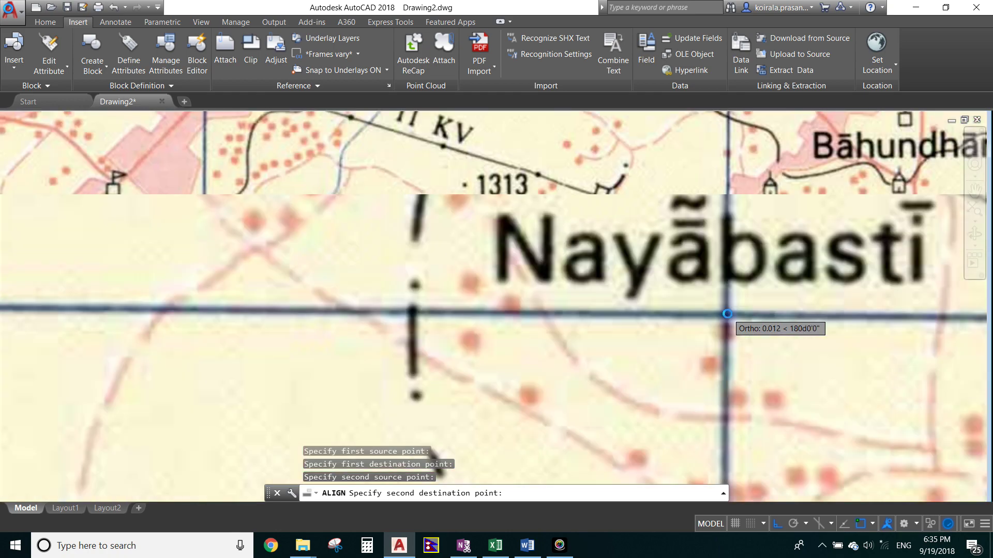
{"action": "scroll", "coordinate": [727, 314], "scroll_direction": "down", "scroll_amount": 5}
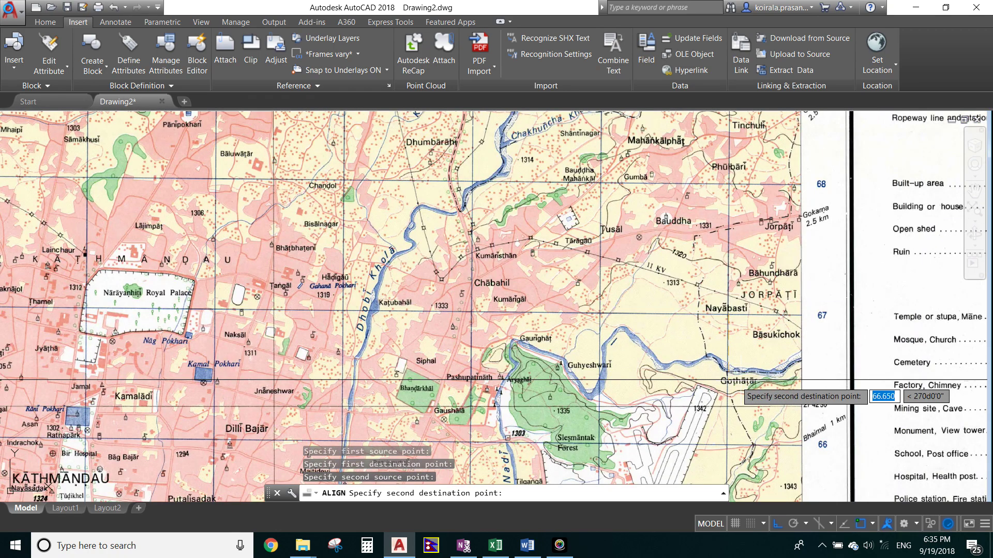
{"action": "scroll", "coordinate": [727, 381], "scroll_direction": "up", "scroll_amount": 7}
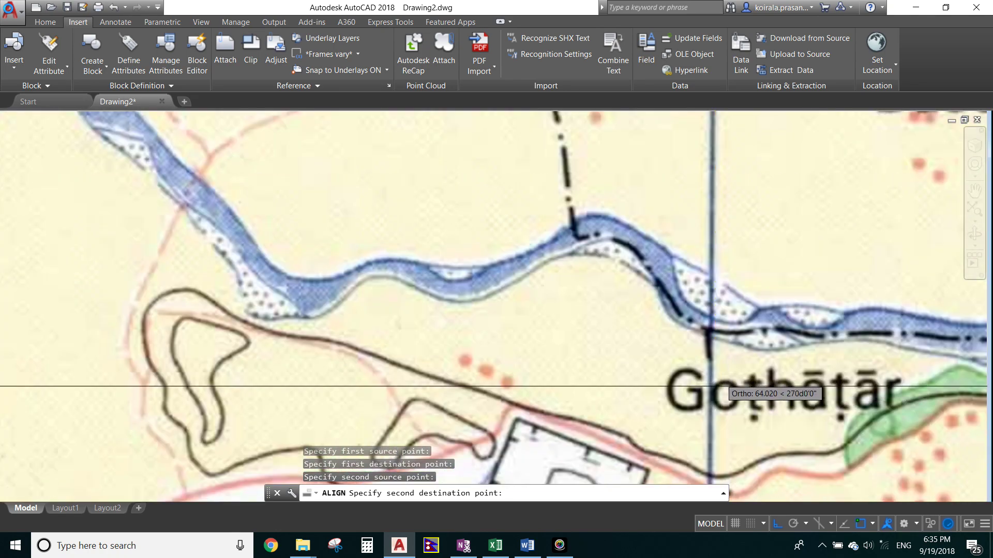
{"action": "scroll", "coordinate": [711, 386], "scroll_direction": "up", "scroll_amount": 4}
{"action": "scroll", "coordinate": [662, 421], "scroll_direction": "up", "scroll_amount": 3}
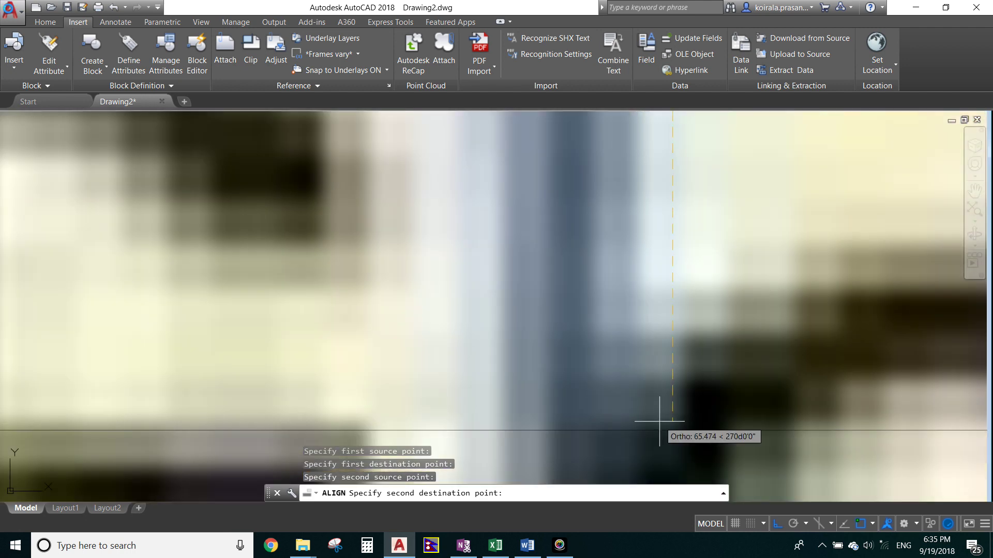
{"action": "scroll", "coordinate": [666, 433], "scroll_direction": "up", "scroll_amount": 2}
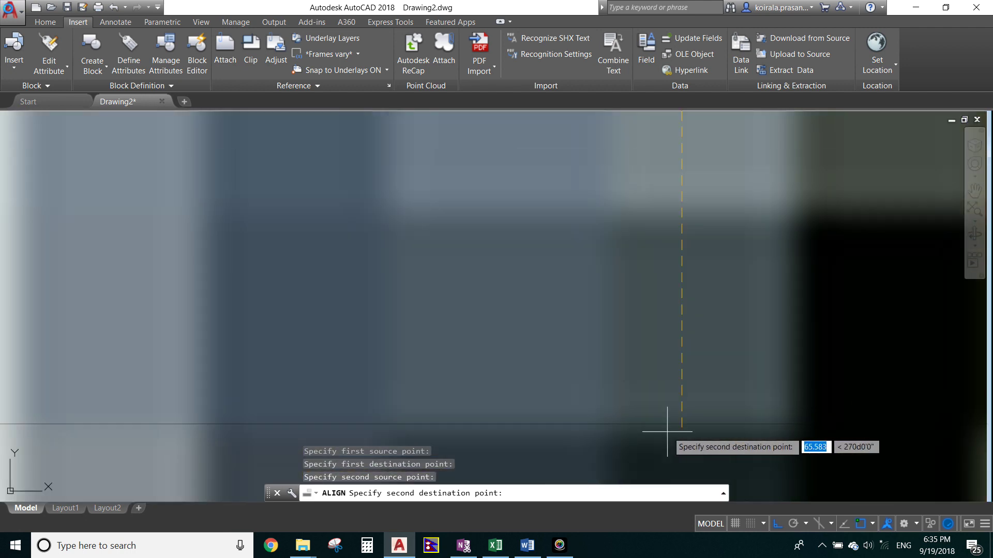
{"action": "left_click", "coordinate": [681, 424]}
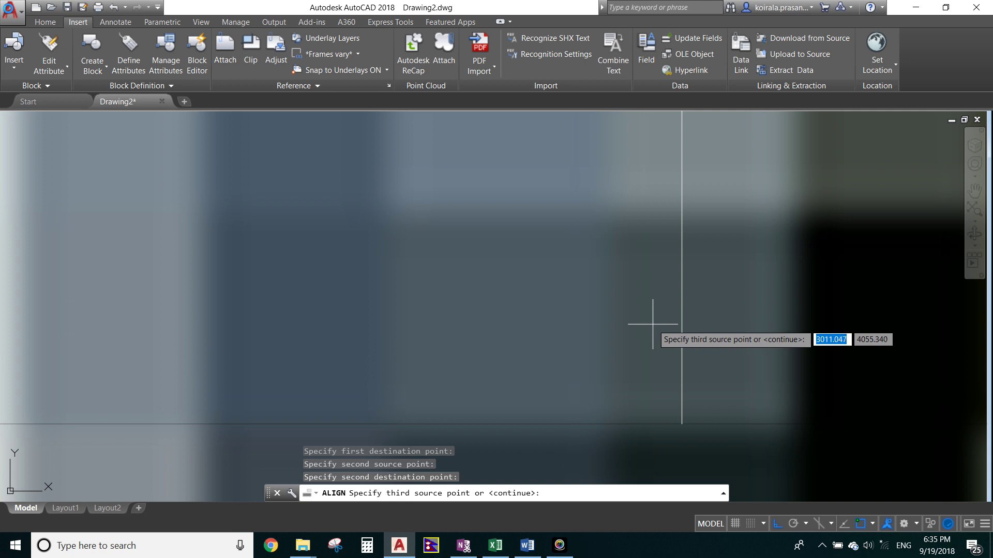
{"action": "key", "text": "Return"}
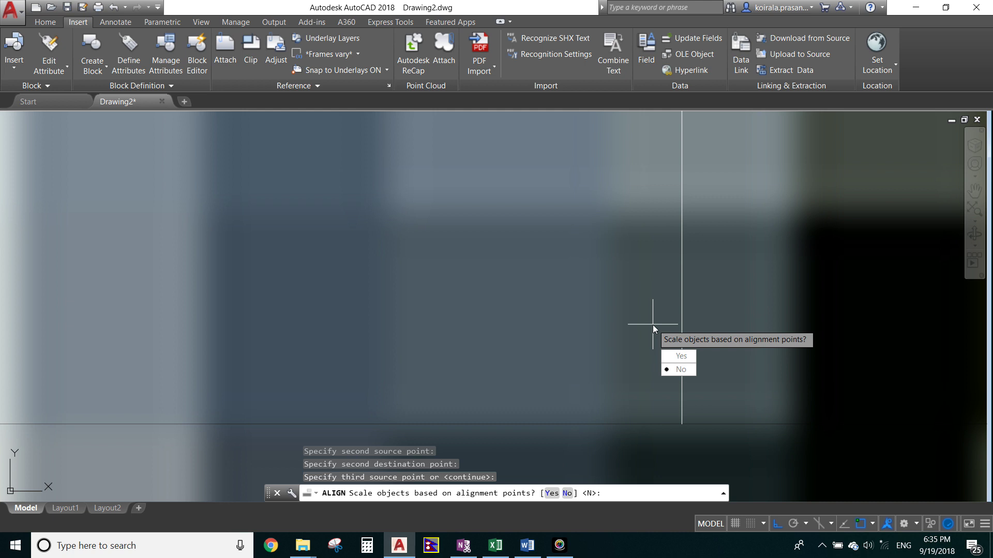
{"action": "key", "text": "Return"}
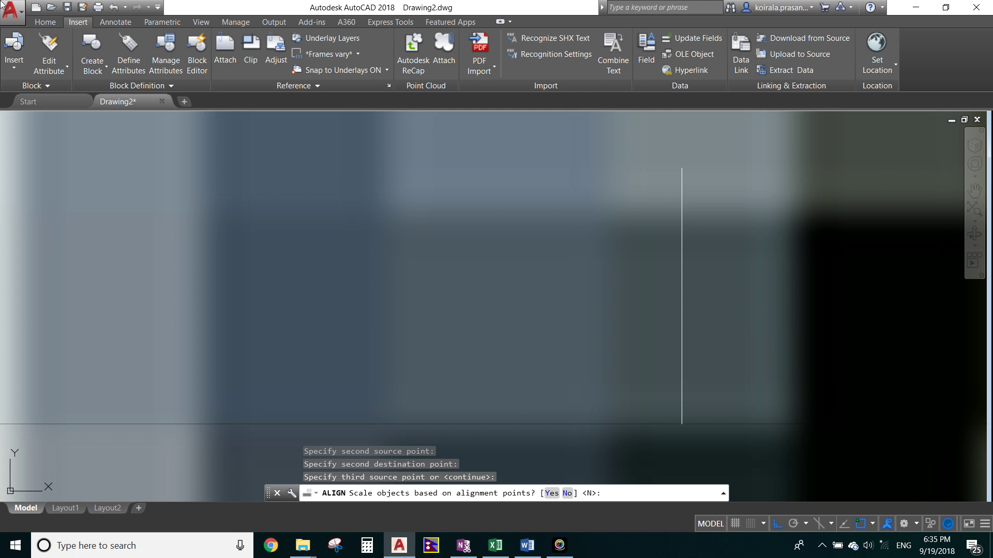
Step: Crossing-select the horizontal reference line
{"action": "scroll", "coordinate": [652, 324], "scroll_direction": "up", "scroll_amount": 5}
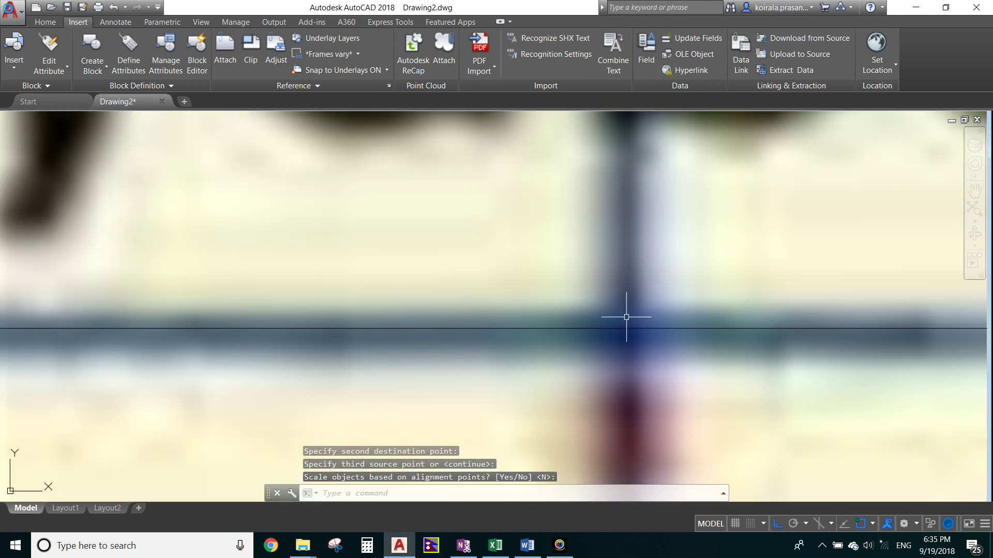
{"action": "scroll", "coordinate": [628, 324], "scroll_direction": "down", "scroll_amount": 6}
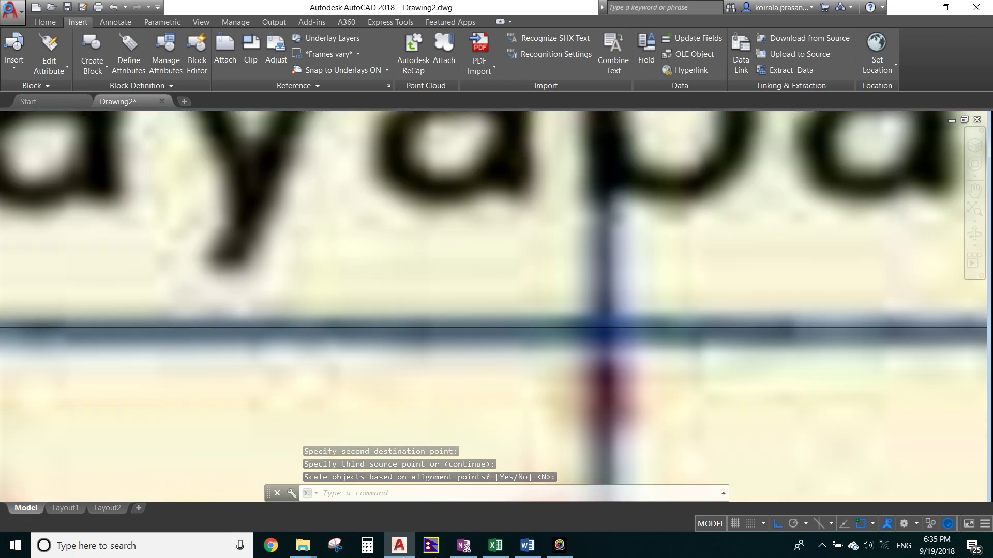
{"action": "scroll", "coordinate": [571, 323], "scroll_direction": "down", "scroll_amount": 6}
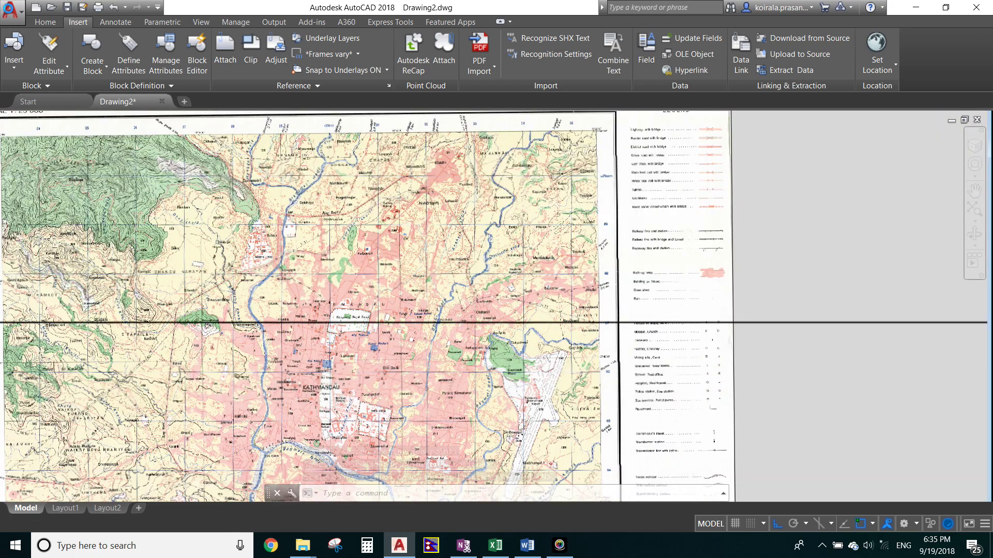
{"action": "scroll", "coordinate": [484, 324], "scroll_direction": "up", "scroll_amount": 5}
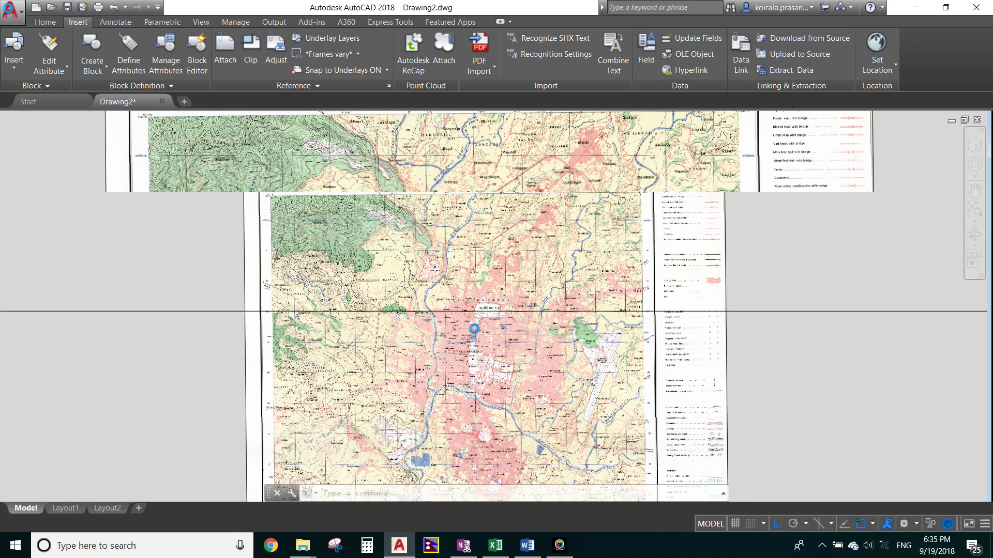
{"action": "scroll", "coordinate": [248, 276], "scroll_direction": "down", "scroll_amount": 2}
{"action": "left_click", "coordinate": [287, 253]}
{"action": "left_click", "coordinate": [177, 362]}
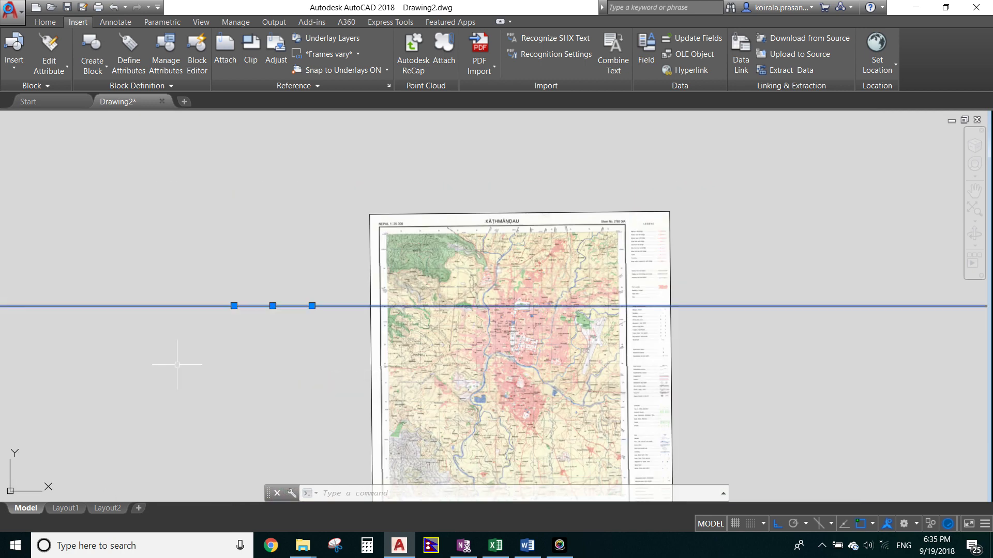
{"action": "key", "text": "Delete"}
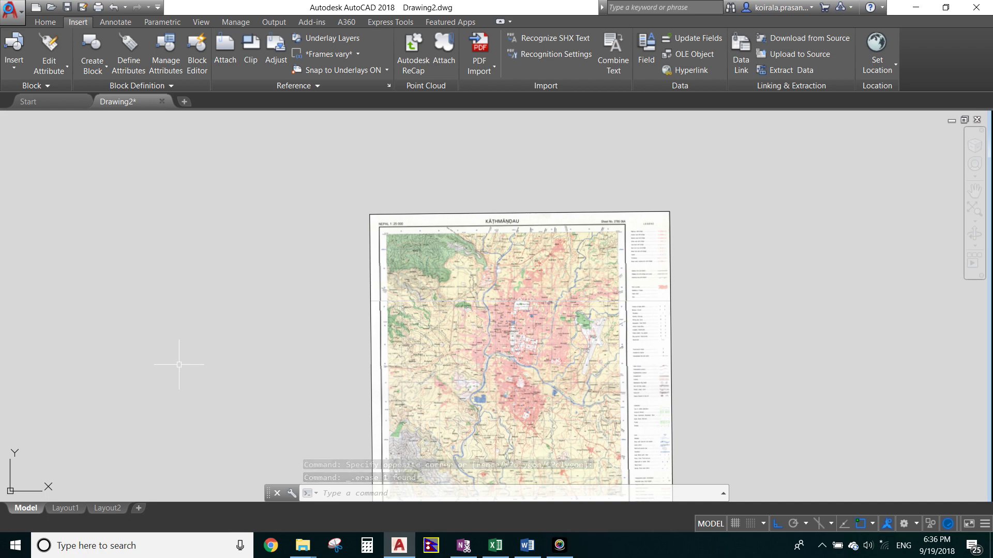
{"action": "scroll", "coordinate": [494, 290], "scroll_direction": "up", "scroll_amount": 2}
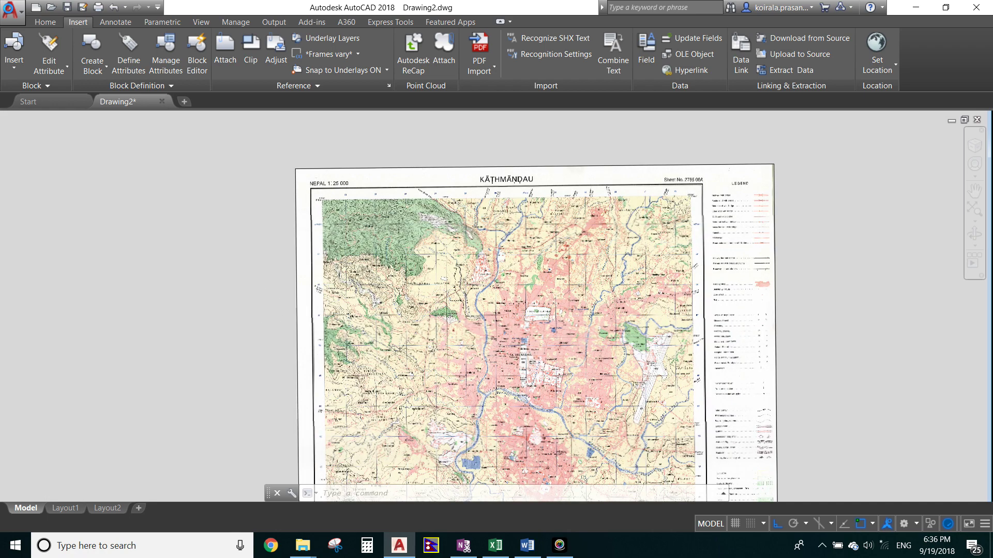
{"action": "scroll", "coordinate": [494, 290], "scroll_direction": "up", "scroll_amount": 2}
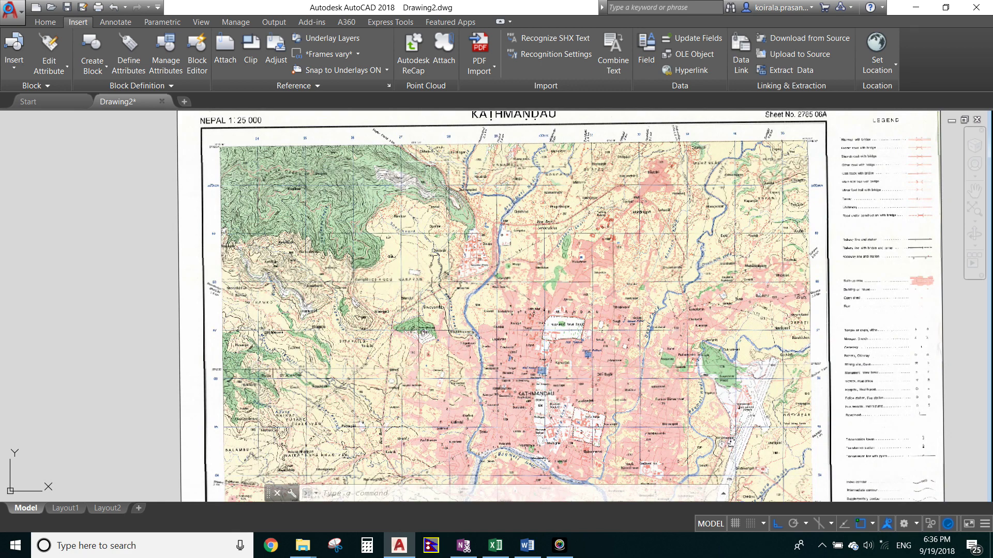
{"action": "middle_click_drag", "start_coordinate": [432, 163], "coordinate": [432, 217]}
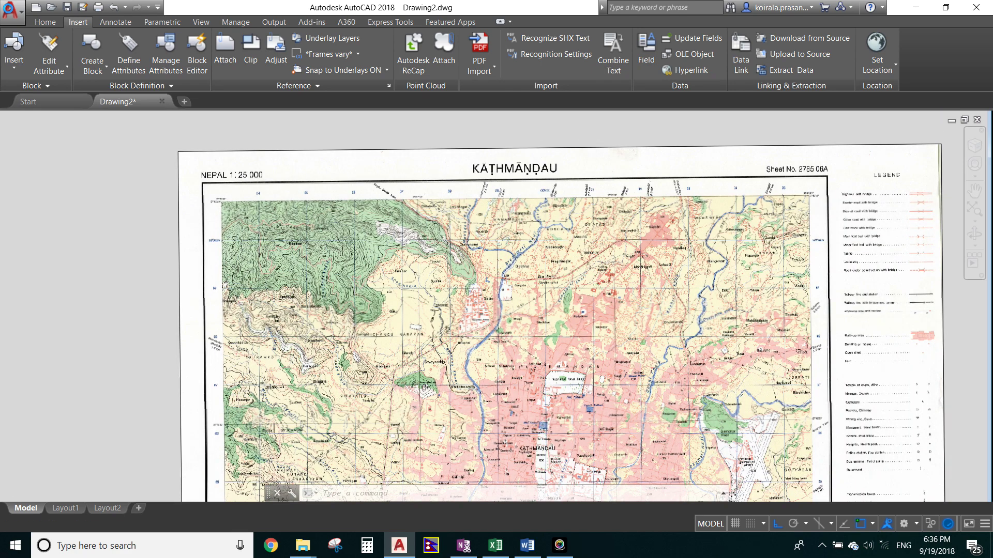
{"action": "scroll", "coordinate": [427, 201], "scroll_direction": "up", "scroll_amount": 6}
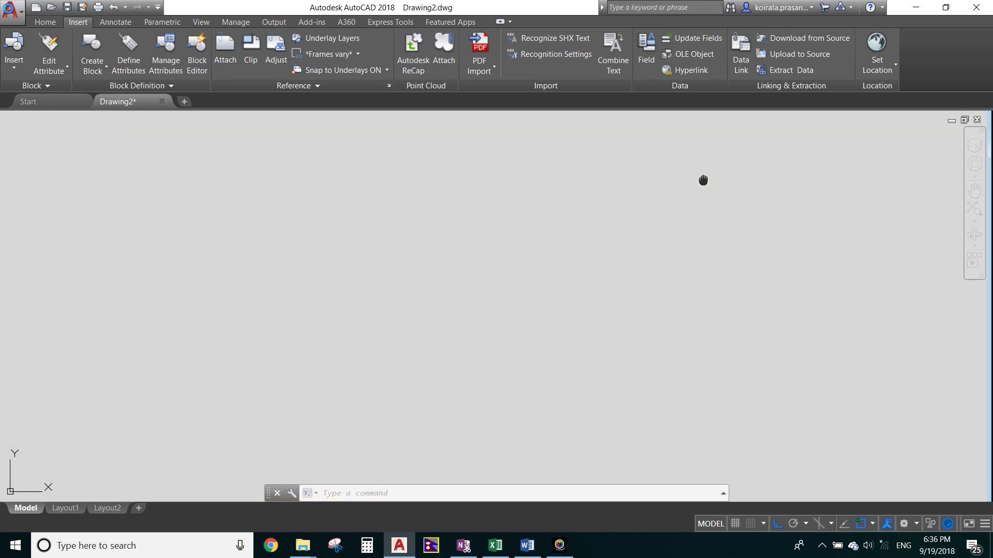
{"action": "middle_click_drag", "start_coordinate": [705, 179], "coordinate": [605, 194]}
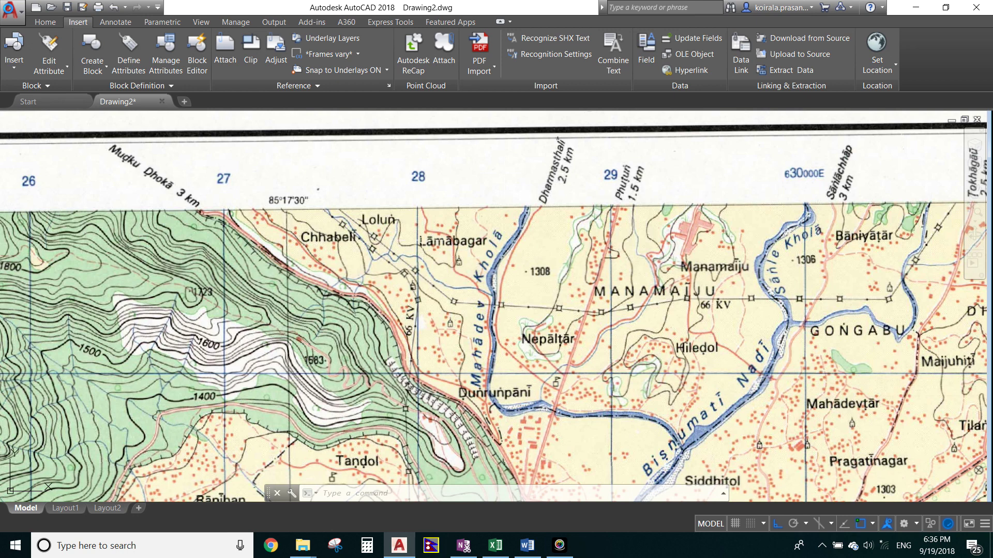
{"action": "left_click", "coordinate": [417, 228]}
{"action": "left_click", "coordinate": [611, 244]}
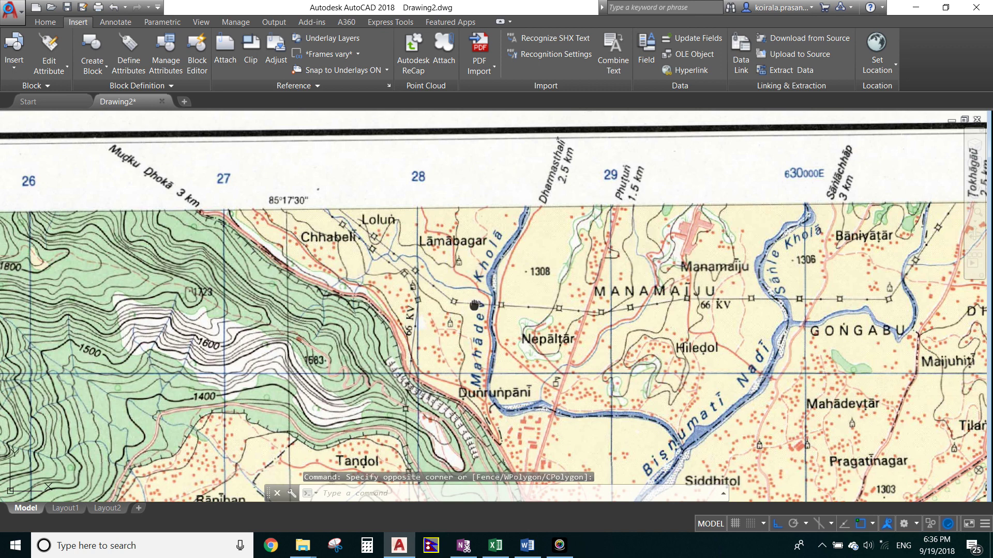
{"action": "middle_click_drag", "start_coordinate": [474, 305], "coordinate": [474, 270]}
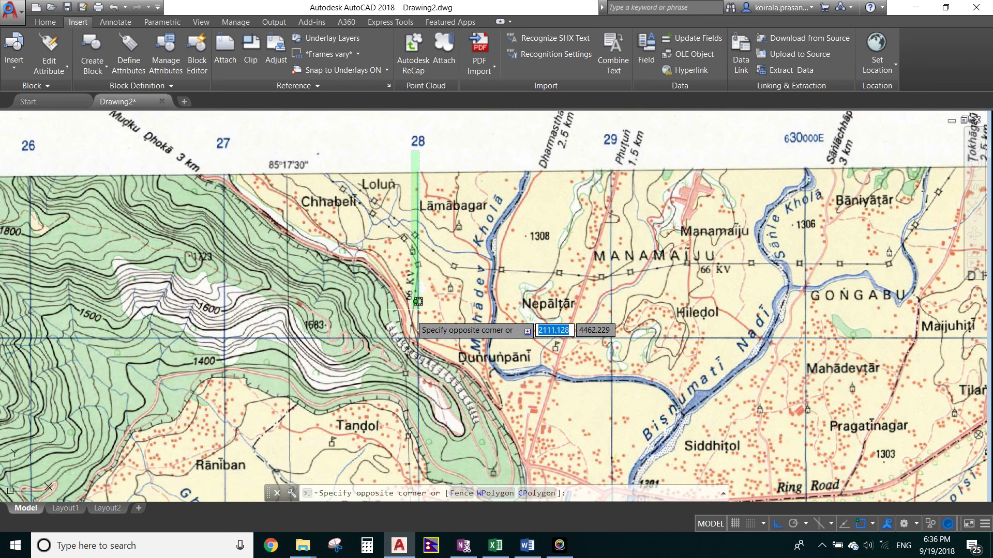
{"action": "left_click", "coordinate": [616, 151]}
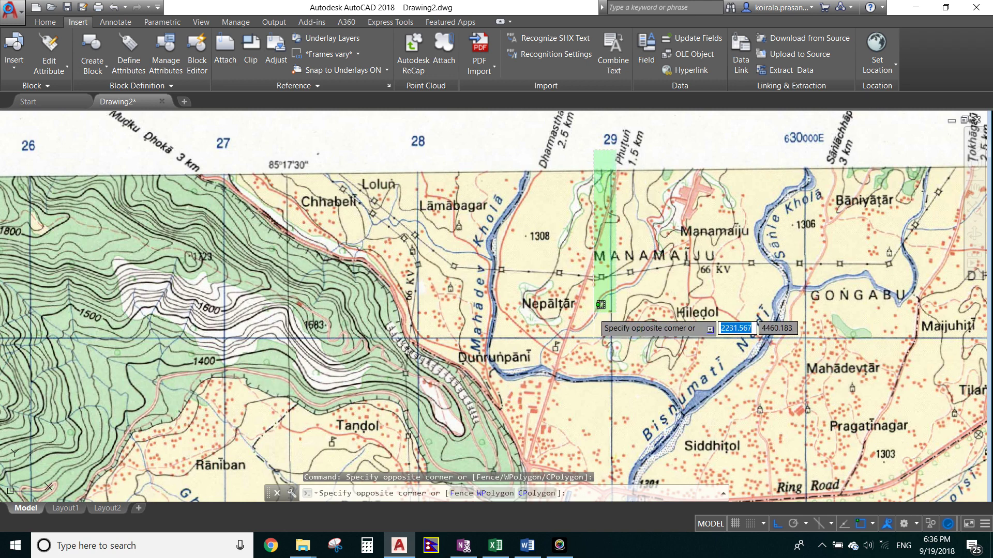
{"action": "left_click", "coordinate": [594, 315]}
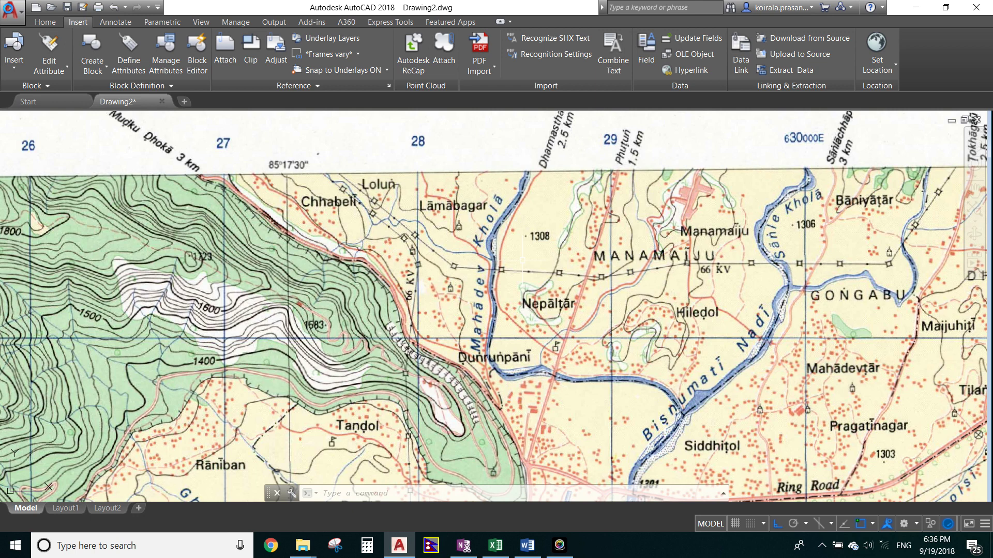
Step: Draw a line along the grid from the intersection near Dunrunpani to the one past Basundhara
{"action": "key", "text": "Return"}
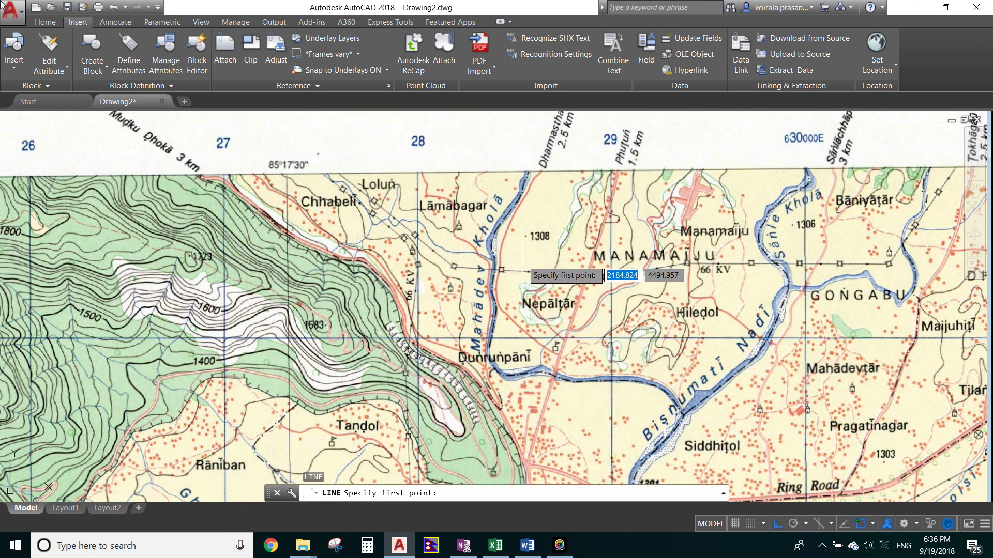
{"action": "middle_click_drag", "start_coordinate": [499, 284], "coordinate": [373, 277]}
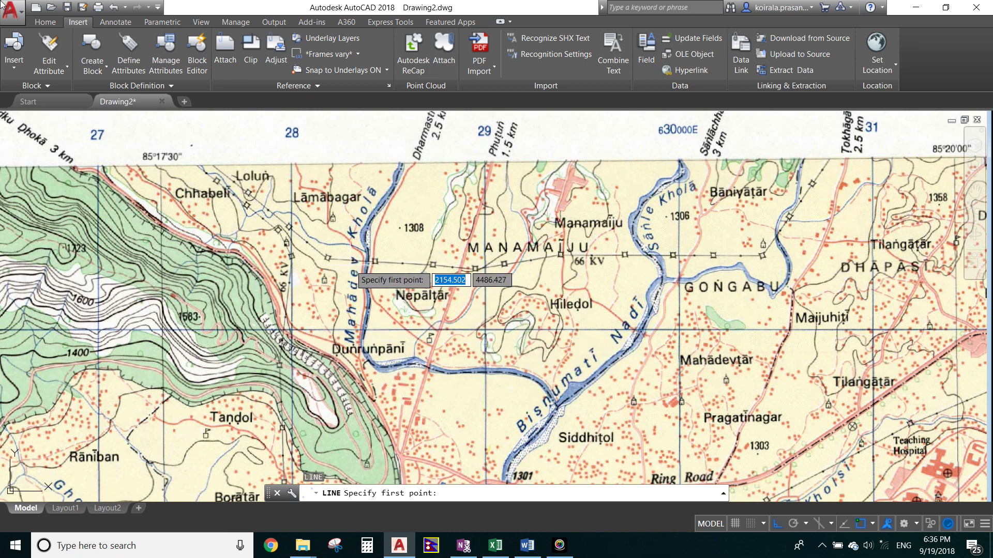
{"action": "scroll", "coordinate": [356, 269], "scroll_direction": "down", "scroll_amount": 2}
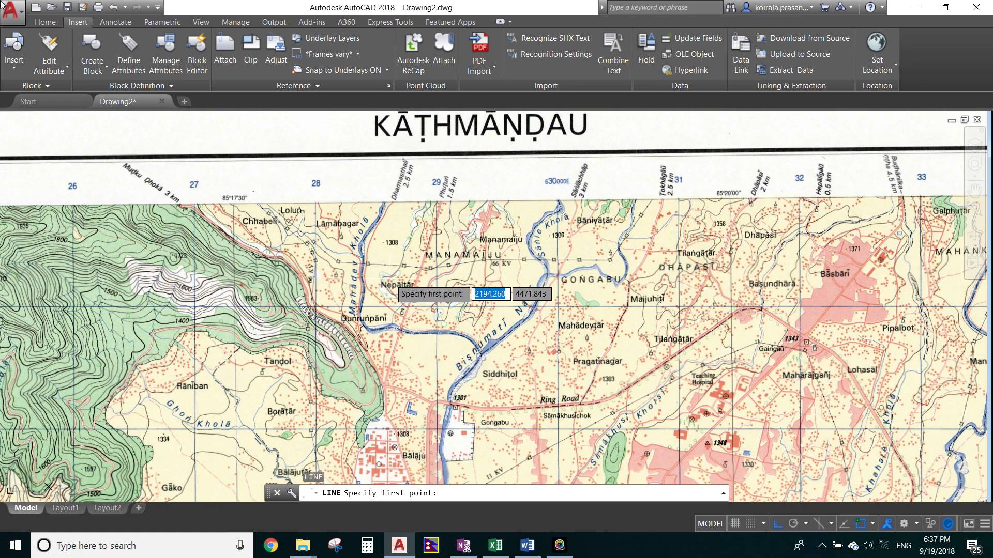
{"action": "middle_click_drag", "start_coordinate": [390, 277], "coordinate": [342, 283]}
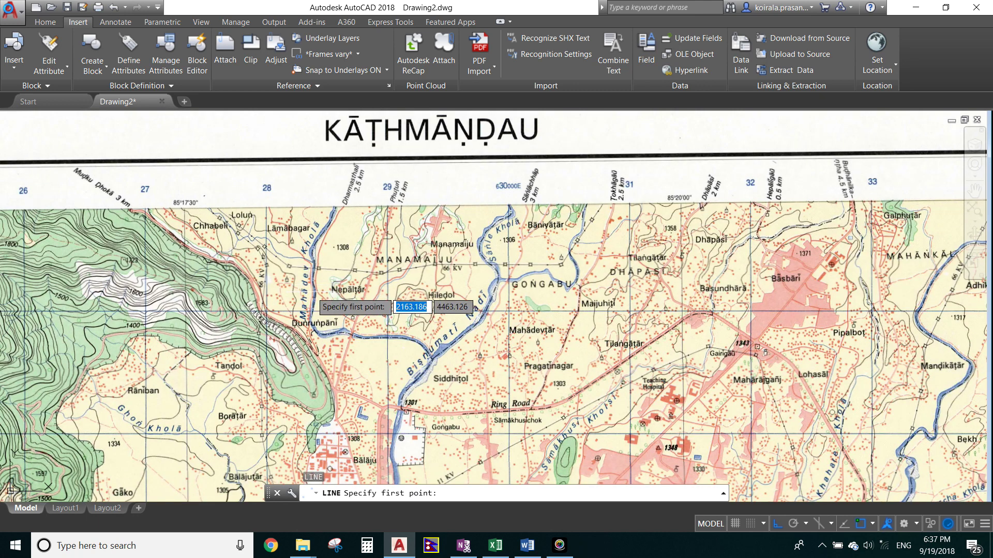
{"action": "scroll", "coordinate": [259, 311], "scroll_direction": "up", "scroll_amount": 4}
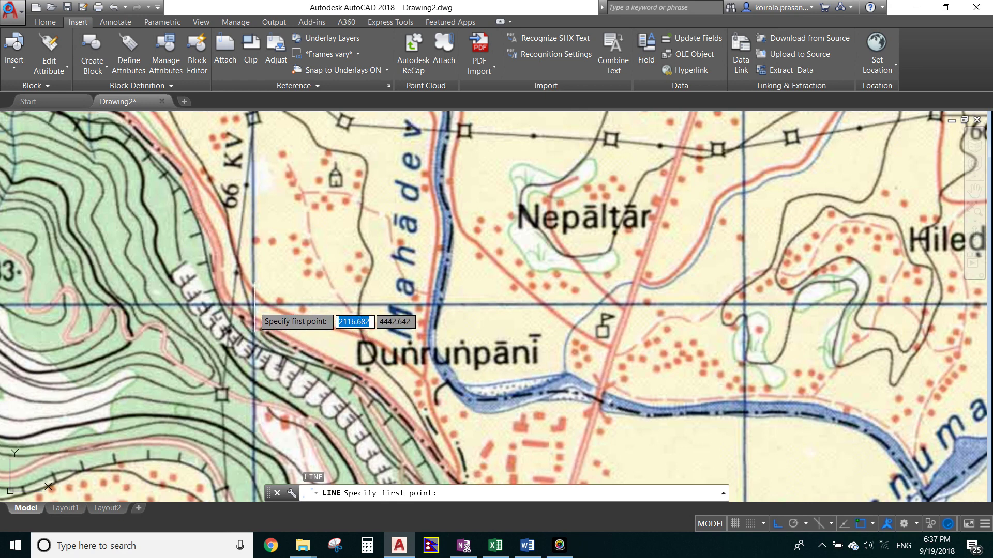
{"action": "left_click", "coordinate": [252, 305]}
{"action": "scroll", "coordinate": [253, 305], "scroll_direction": "down", "scroll_amount": 3}
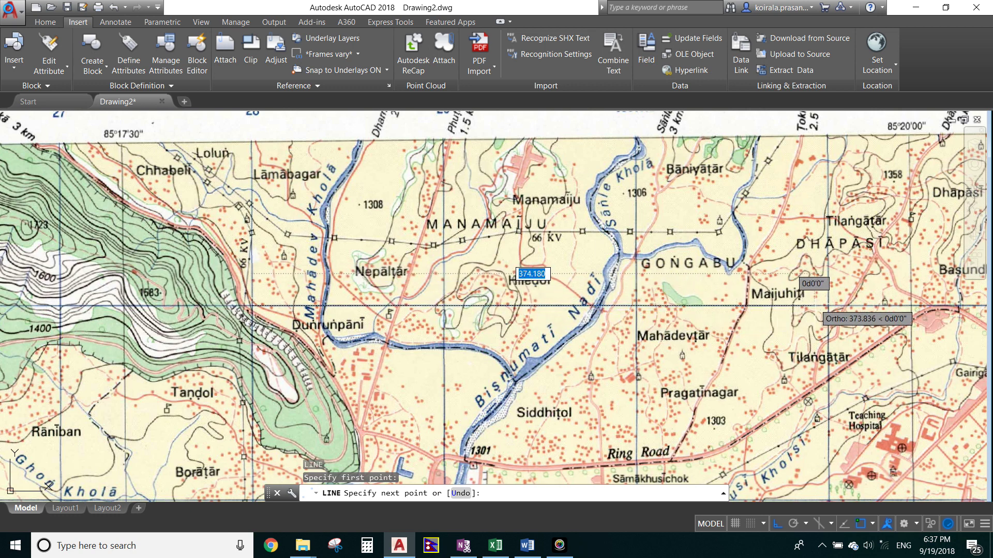
{"action": "middle_click_drag", "start_coordinate": [826, 306], "coordinate": [605, 295]}
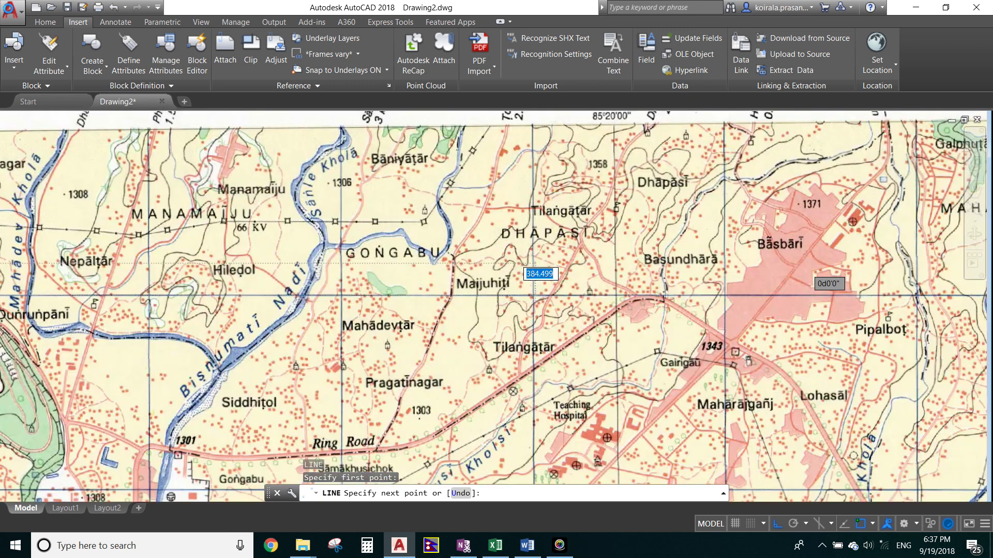
{"action": "scroll", "coordinate": [716, 316], "scroll_direction": "up", "scroll_amount": 6}
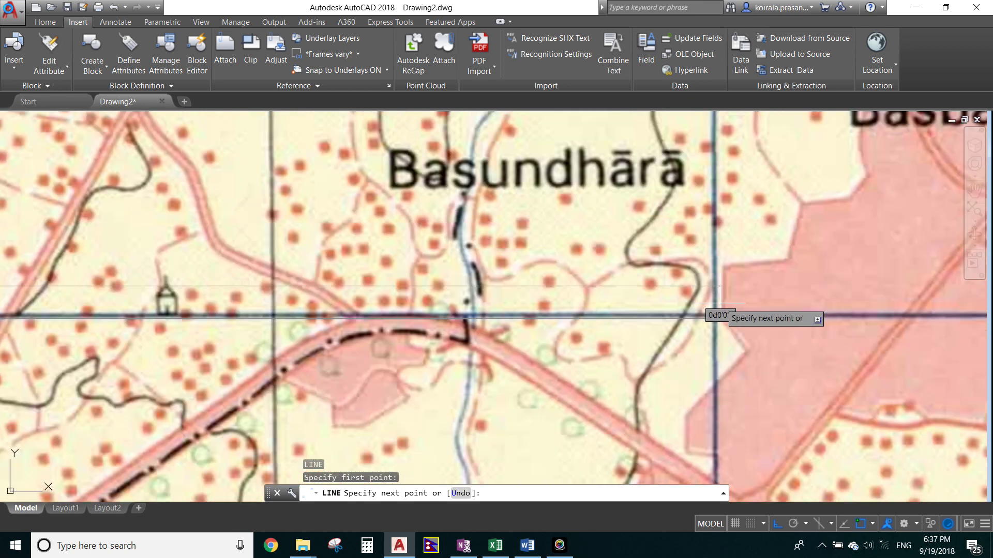
{"action": "scroll", "coordinate": [716, 316], "scroll_direction": "up", "scroll_amount": 4}
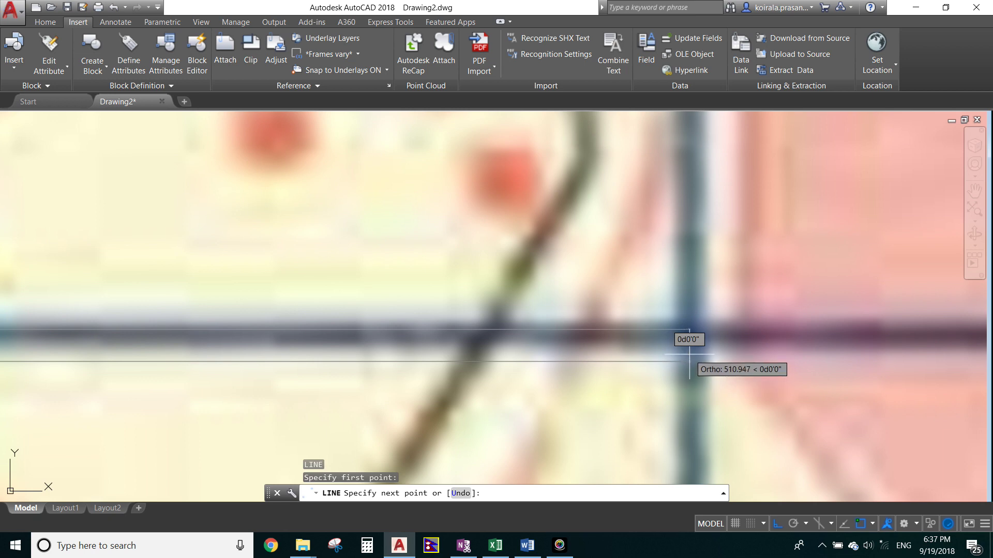
{"action": "scroll", "coordinate": [691, 345], "scroll_direction": "up", "scroll_amount": 3}
{"action": "scroll", "coordinate": [691, 345], "scroll_direction": "up", "scroll_amount": 5}
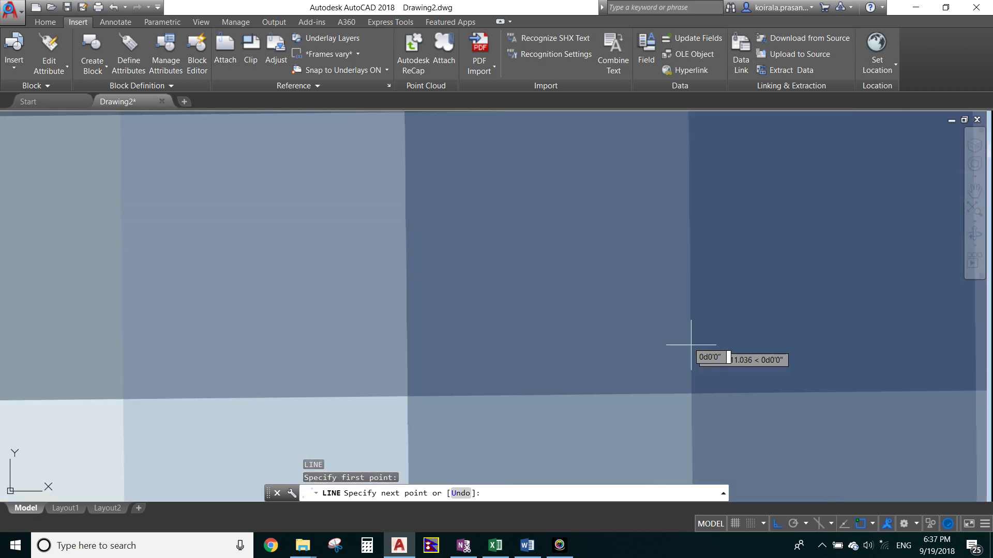
{"action": "left_click", "coordinate": [691, 345]}
{"action": "scroll", "coordinate": [690, 345], "scroll_direction": "down", "scroll_amount": 6}
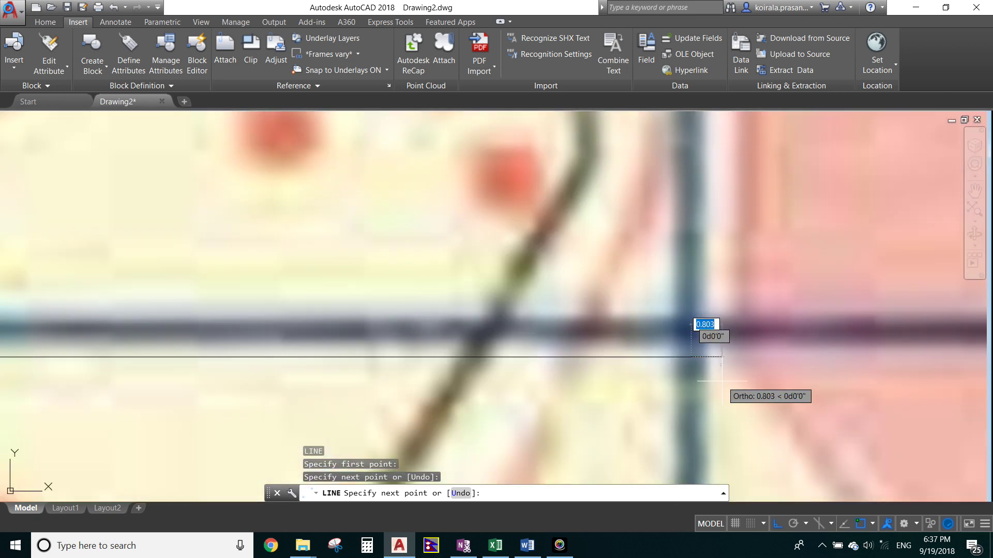
{"action": "key", "text": "Return"}
{"action": "scroll", "coordinate": [695, 287], "scroll_direction": "down", "scroll_amount": 2}
{"action": "scroll", "coordinate": [696, 287], "scroll_direction": "down", "scroll_amount": 5}
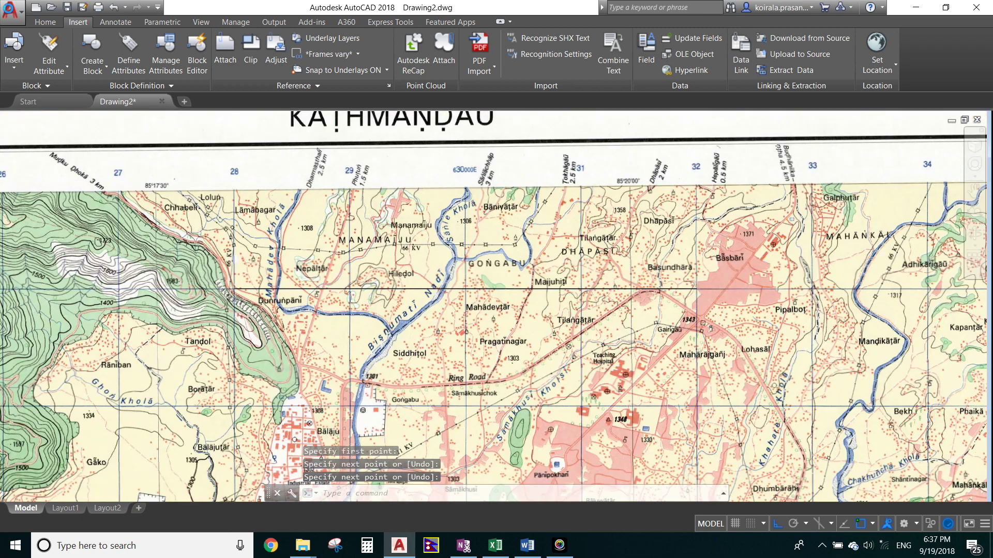
{"action": "scroll", "coordinate": [673, 286], "scroll_direction": "down", "scroll_amount": 3}
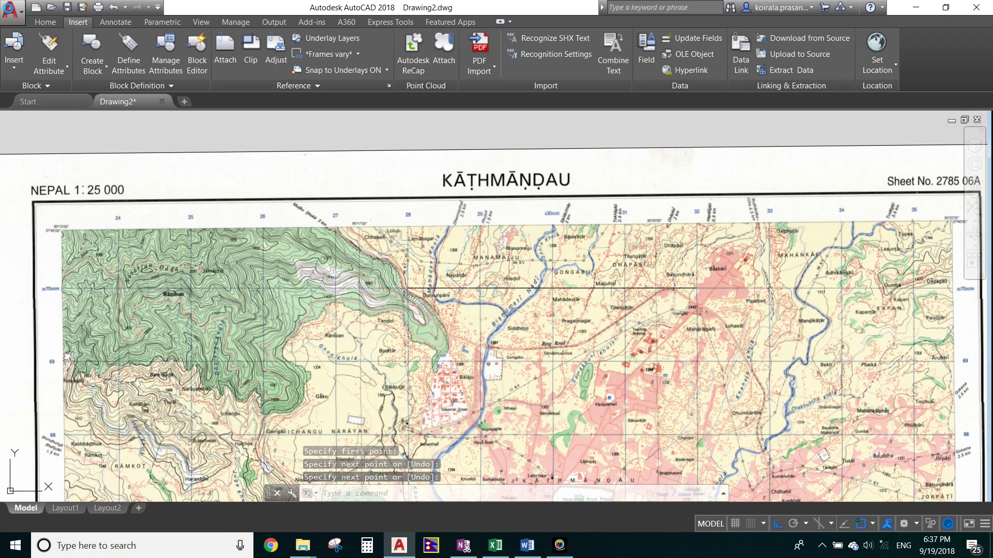
{"action": "scroll", "coordinate": [489, 278], "scroll_direction": "down", "scroll_amount": 6}
Step: Start SCALE on the map image with its base point at the grid intersection near Dunrunpani
{"action": "middle_click_drag", "start_coordinate": [523, 348], "coordinate": [498, 256]}
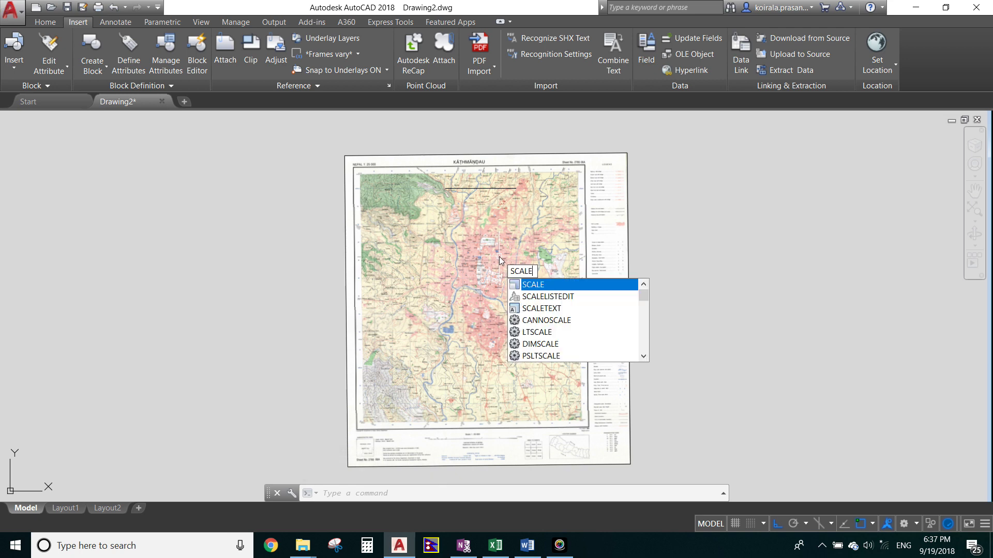
{"action": "key", "text": "Return"}
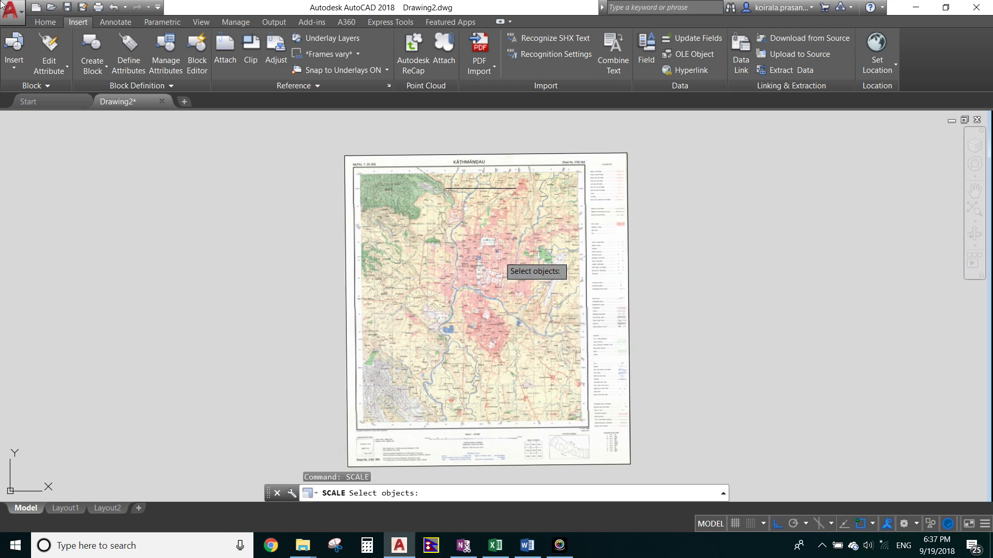
{"action": "scroll", "coordinate": [620, 256], "scroll_direction": "down", "scroll_amount": 2}
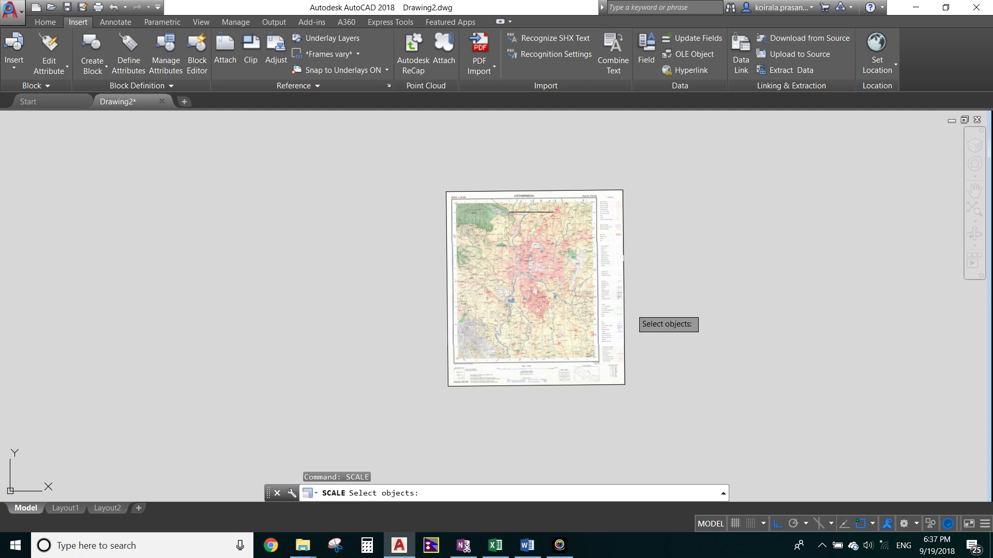
{"action": "left_click", "coordinate": [666, 418]}
{"action": "left_click", "coordinate": [394, 281]}
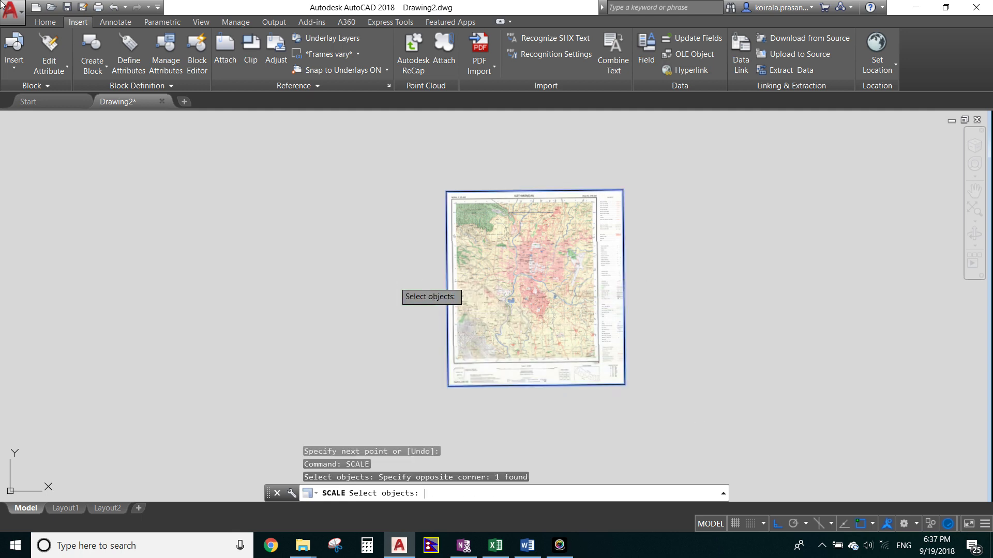
{"action": "key", "text": "Return"}
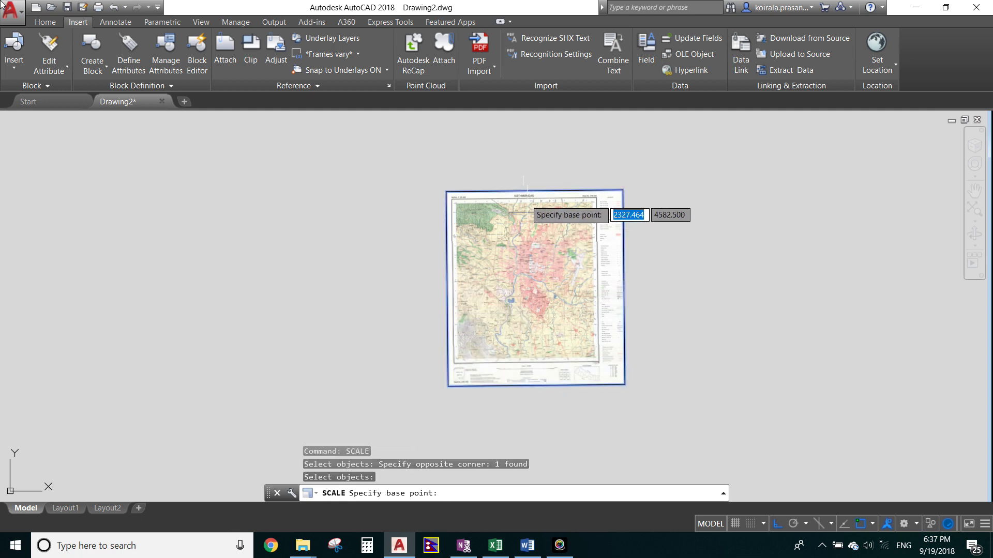
{"action": "scroll", "coordinate": [507, 214], "scroll_direction": "up", "scroll_amount": 5}
{"action": "scroll", "coordinate": [508, 214], "scroll_direction": "up", "scroll_amount": 6}
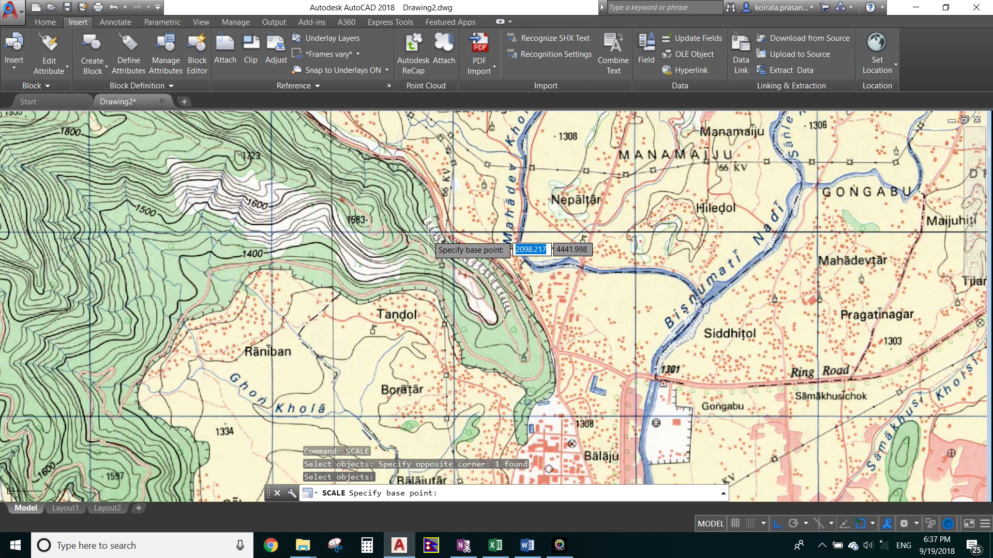
{"action": "scroll", "coordinate": [451, 230], "scroll_direction": "up", "scroll_amount": 3}
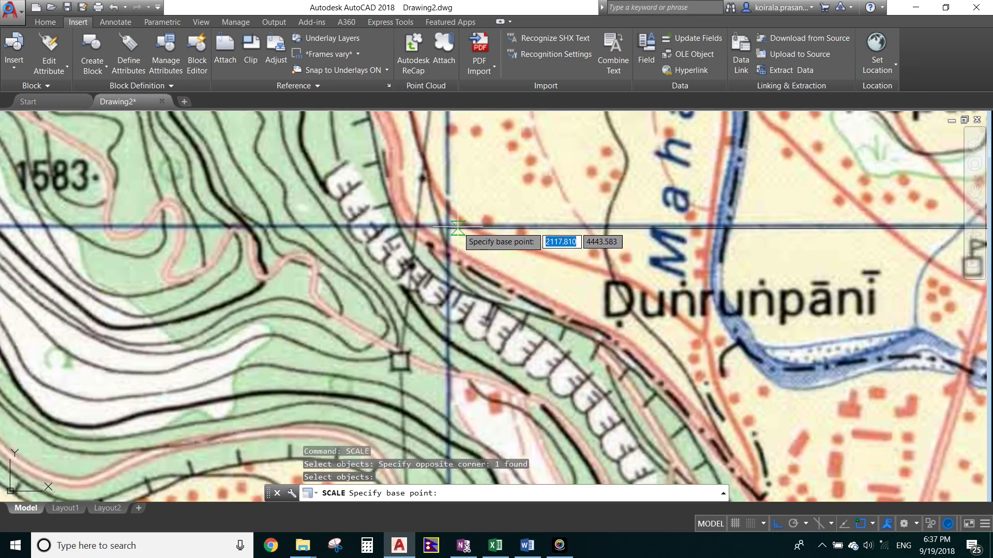
{"action": "scroll", "coordinate": [447, 227], "scroll_direction": "up", "scroll_amount": 2}
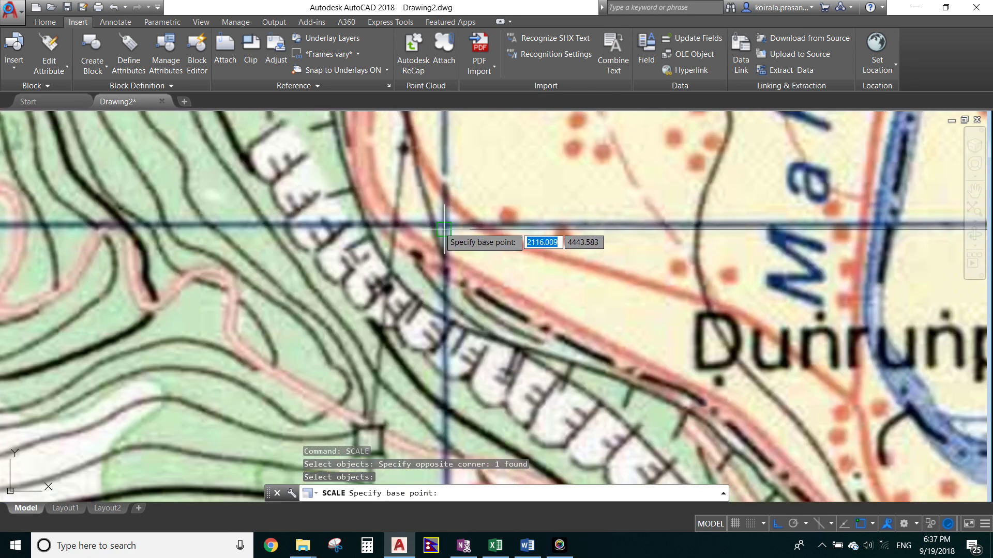
{"action": "left_click", "coordinate": [444, 228]}
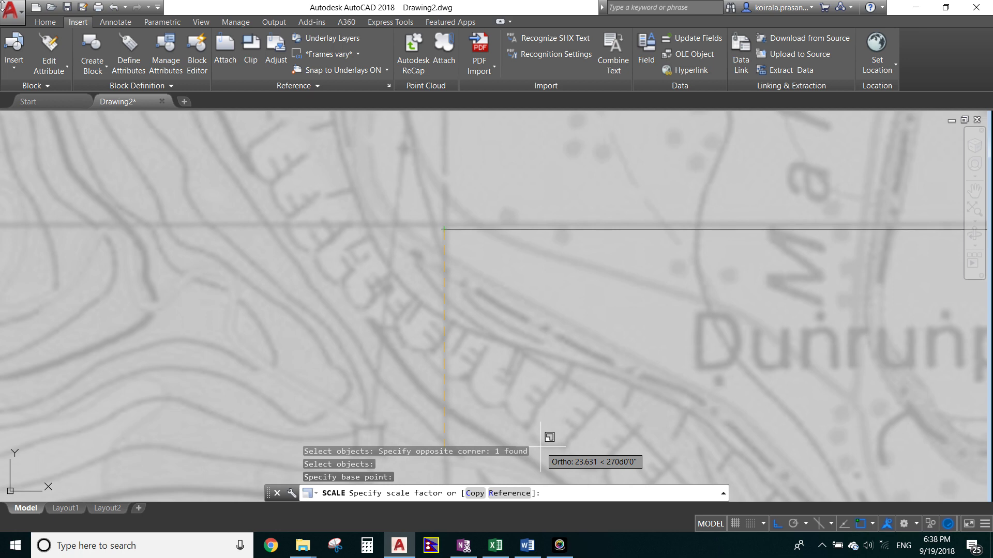
Step: Choose Reference scaling and pick the two grid-intersection points defining the reference span
{"action": "type", "text": "r"}
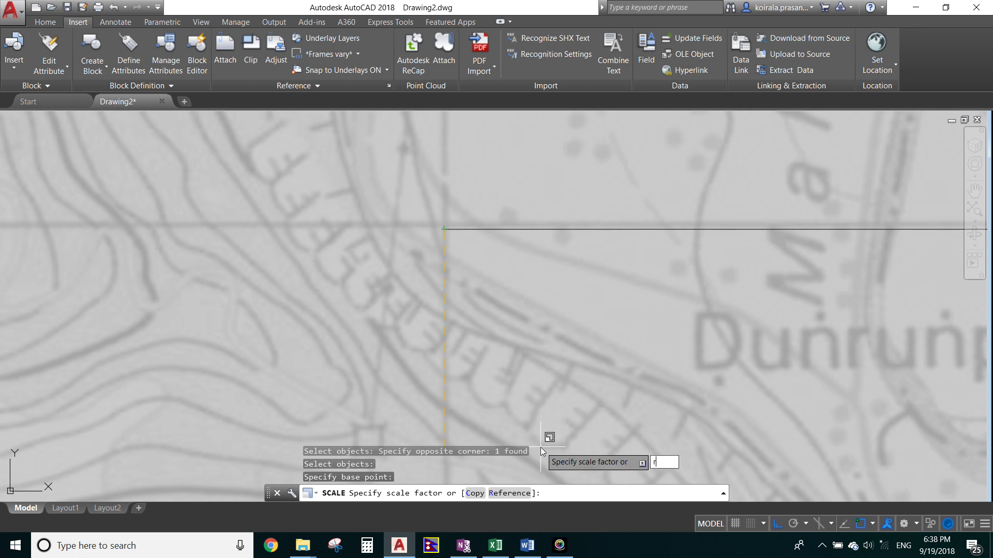
{"action": "key", "text": "Return"}
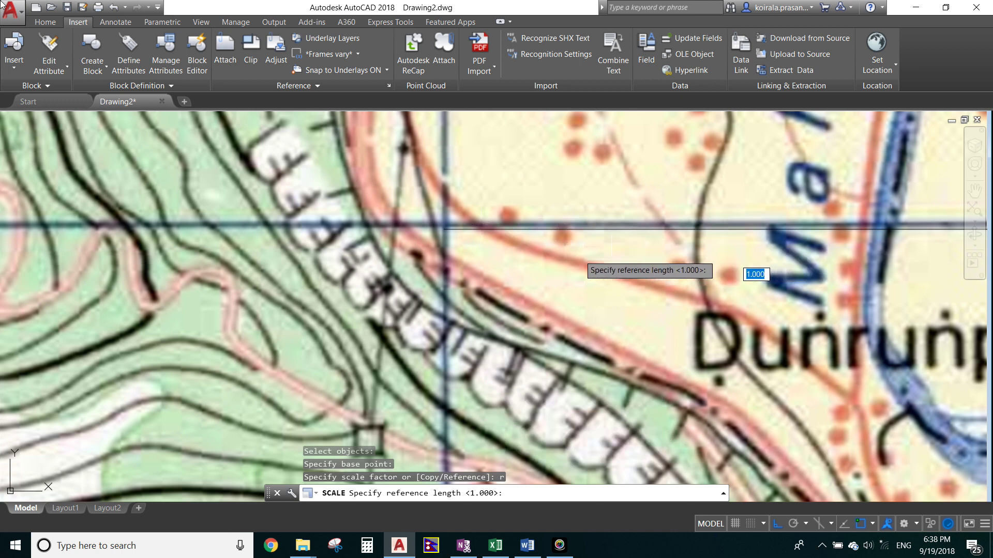
{"action": "left_click", "coordinate": [444, 229]}
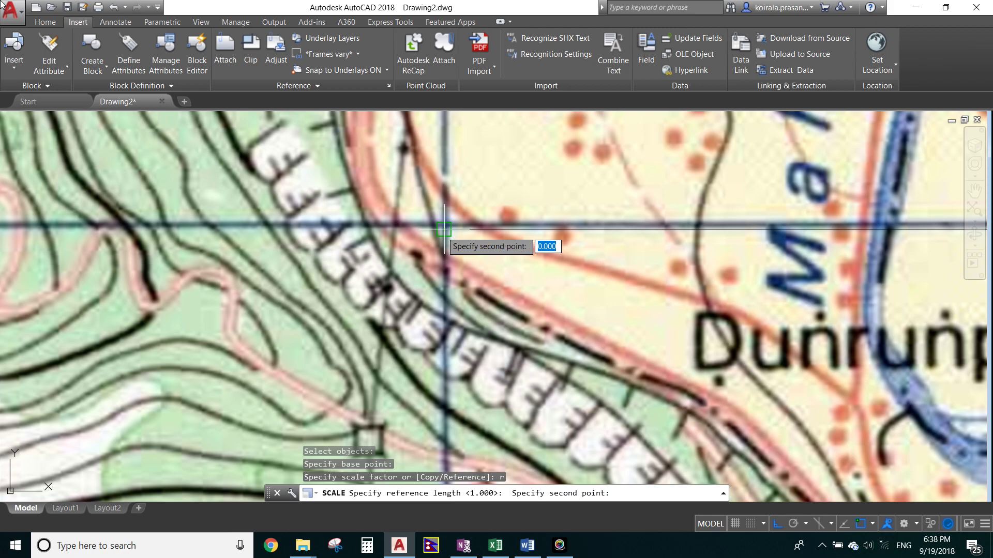
{"action": "scroll", "coordinate": [346, 236], "scroll_direction": "down", "scroll_amount": 8}
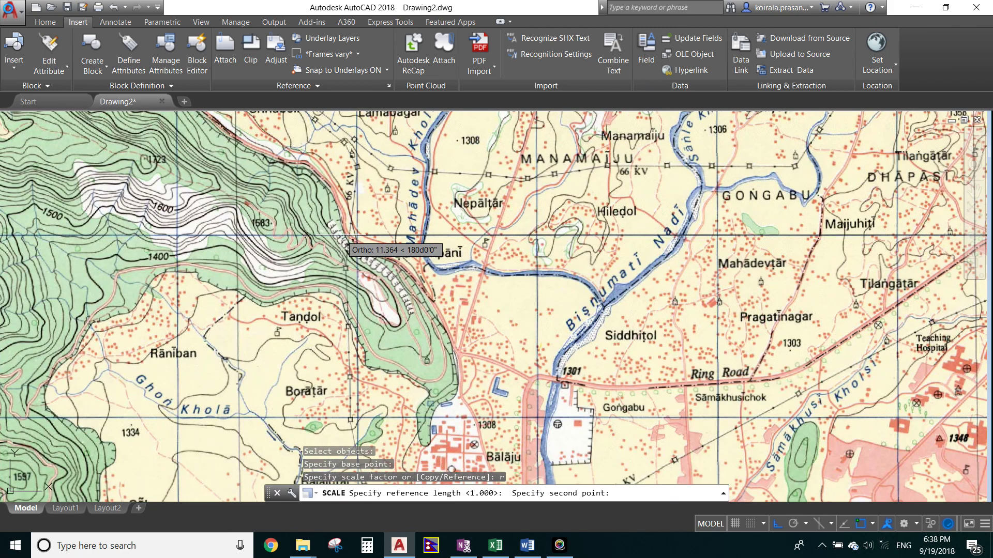
{"action": "scroll", "coordinate": [336, 279], "scroll_direction": "down", "scroll_amount": 6}
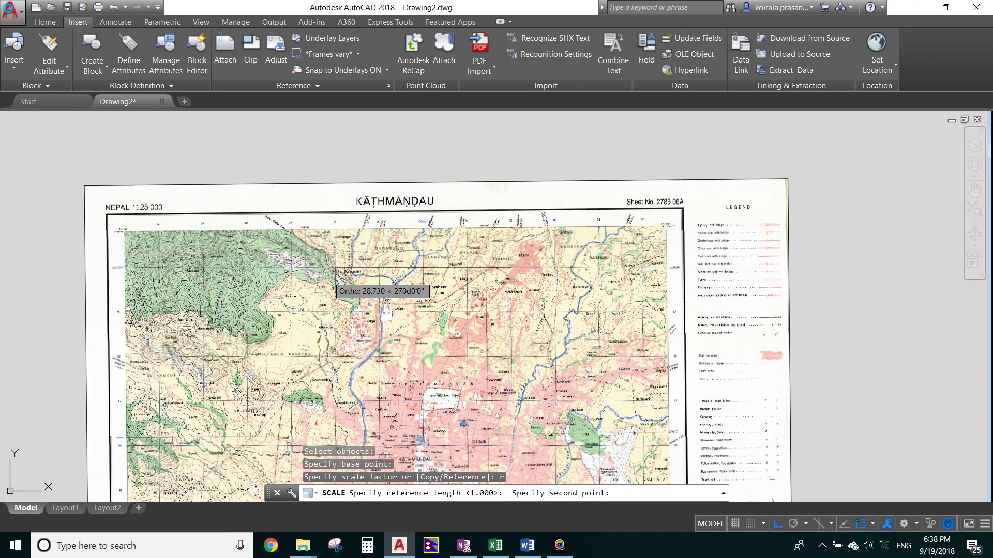
{"action": "scroll", "coordinate": [455, 259], "scroll_direction": "up", "scroll_amount": 12}
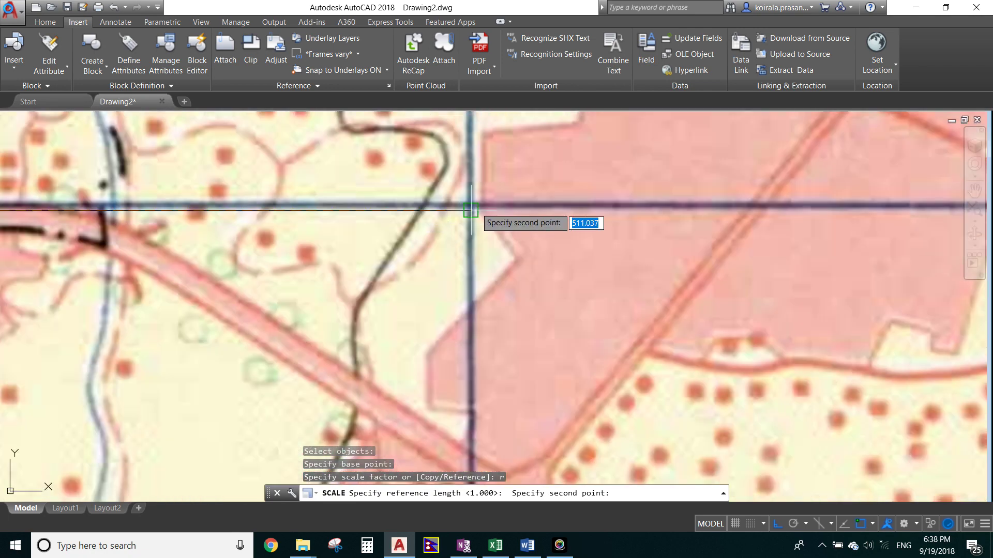
{"action": "scroll", "coordinate": [460, 210], "scroll_direction": "up", "scroll_amount": 3}
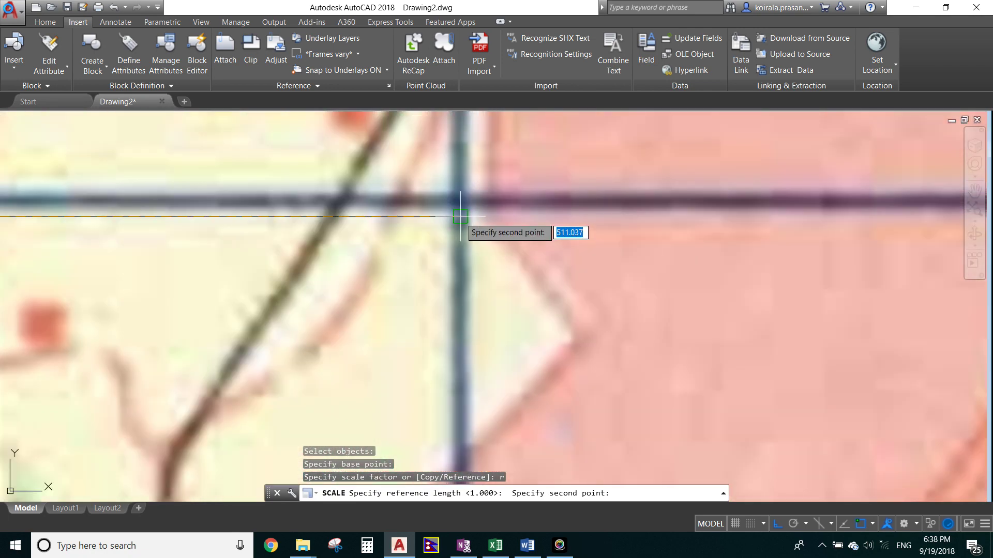
{"action": "left_click", "coordinate": [460, 216]}
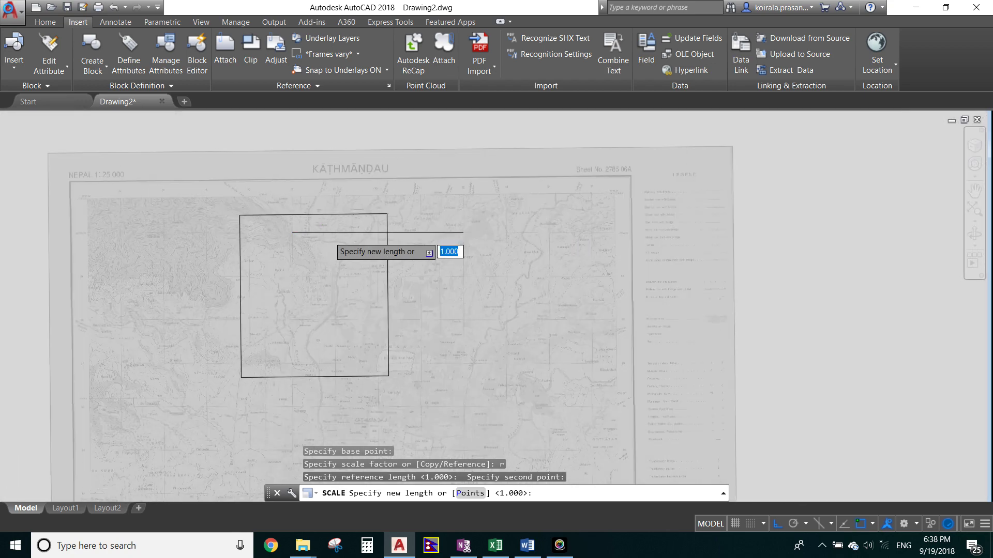
Step: Enter 4000 as the new length to rescale the map, then end the command
{"action": "scroll", "coordinate": [382, 238], "scroll_direction": "up", "scroll_amount": 4}
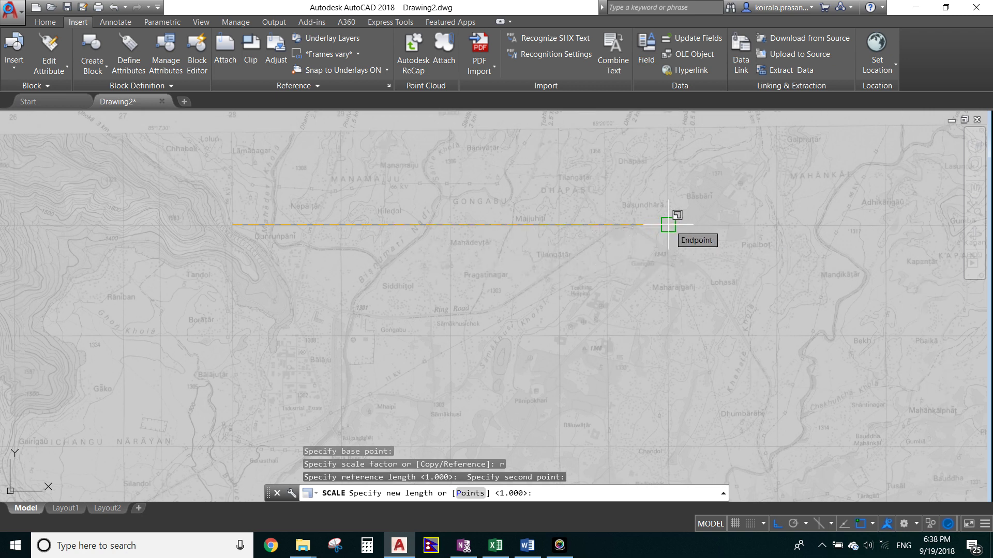
{"action": "type", "text": "4000"}
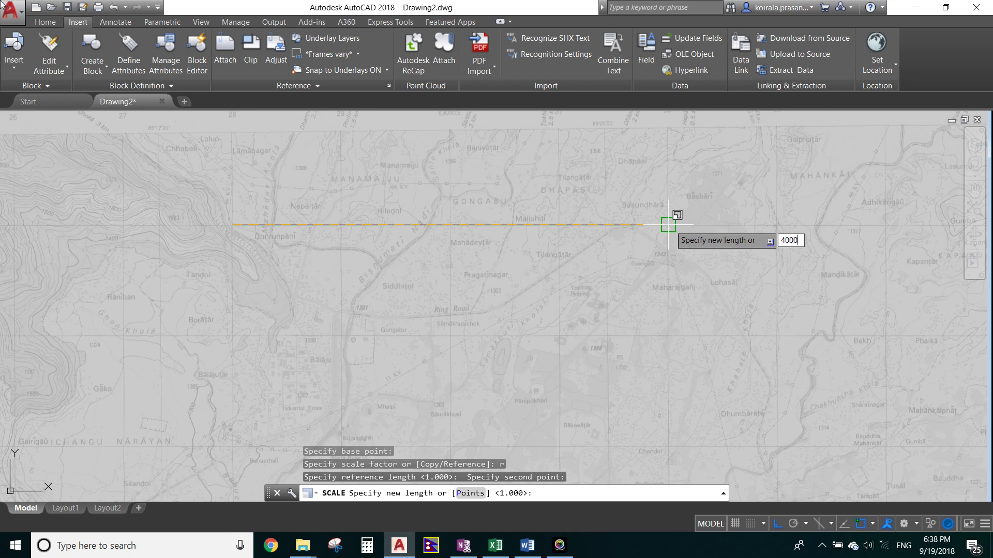
{"action": "key", "text": "Return"}
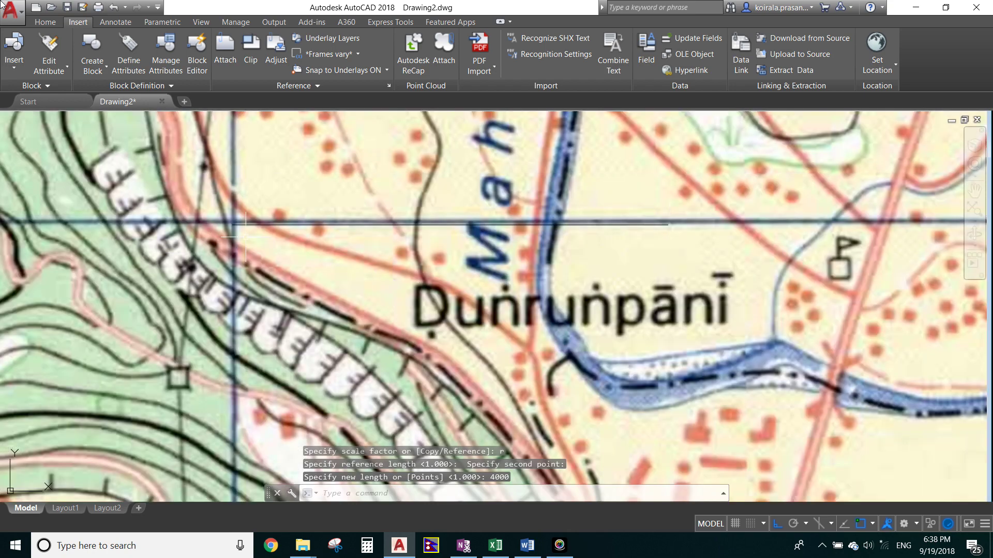
{"action": "scroll", "coordinate": [413, 269], "scroll_direction": "down", "scroll_amount": 4}
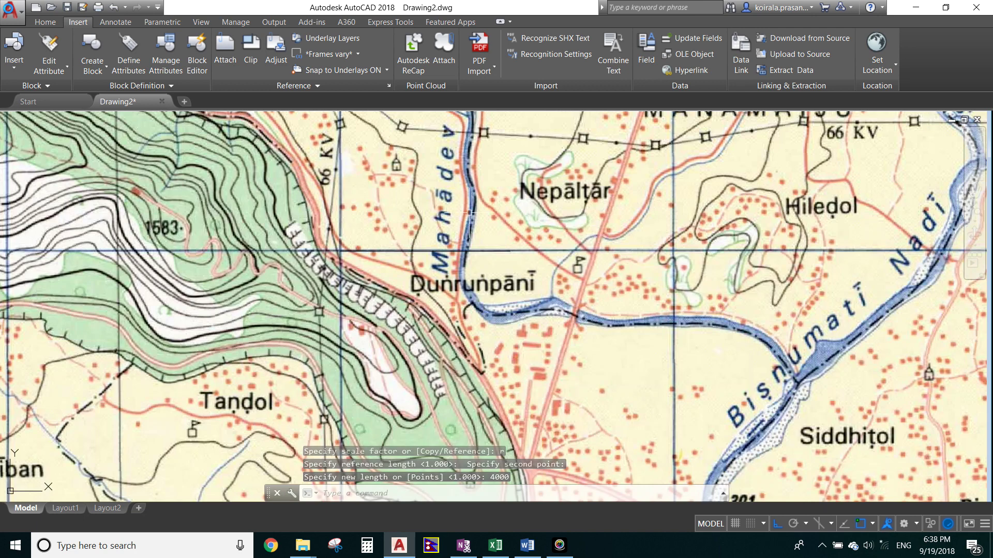
{"action": "scroll", "coordinate": [455, 277], "scroll_direction": "down", "scroll_amount": 3}
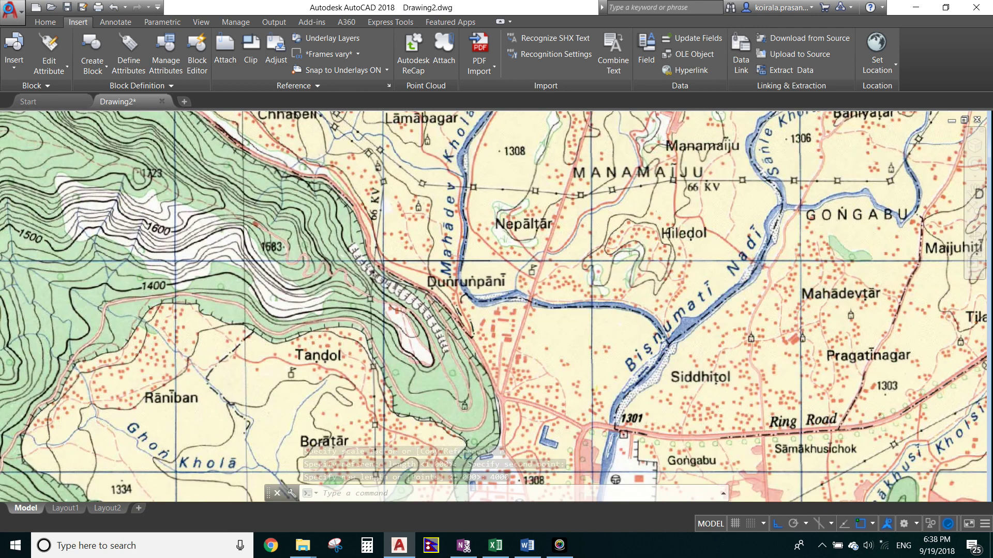
{"action": "scroll", "coordinate": [455, 277], "scroll_direction": "down", "scroll_amount": 5}
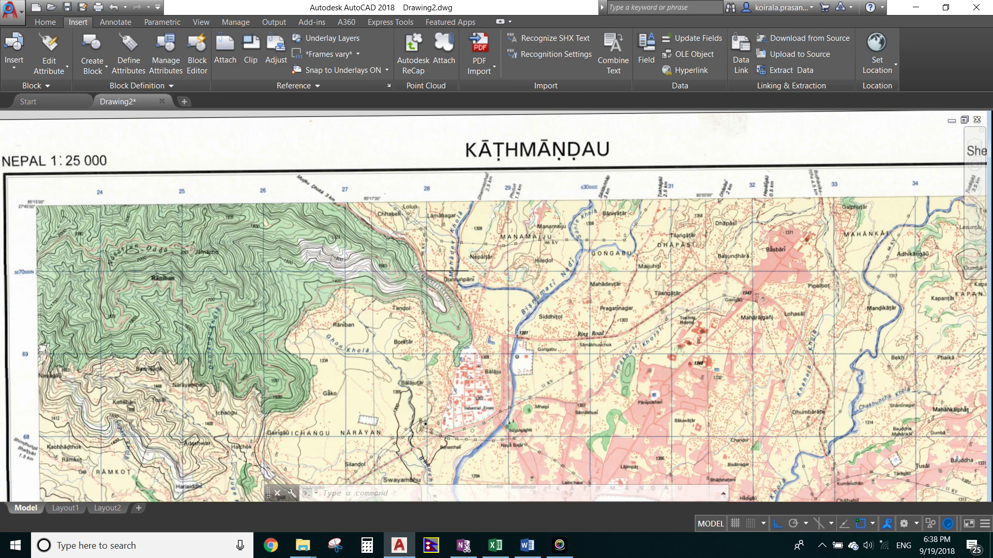
{"action": "scroll", "coordinate": [455, 271], "scroll_direction": "up", "scroll_amount": 5}
{"action": "scroll", "coordinate": [436, 286], "scroll_direction": "up", "scroll_amount": 5}
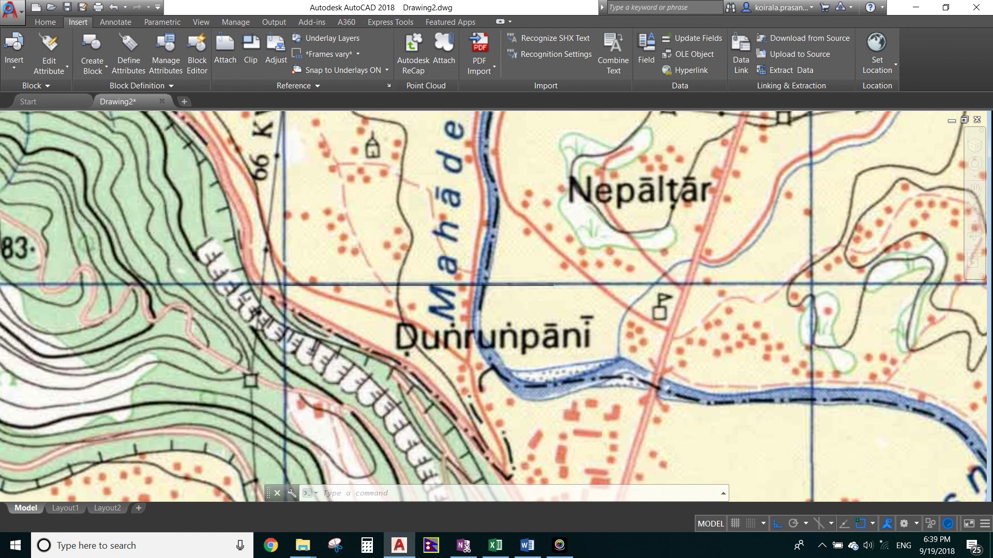
{"action": "scroll", "coordinate": [406, 254], "scroll_direction": "down", "scroll_amount": 4}
{"action": "key", "text": "Escape"}
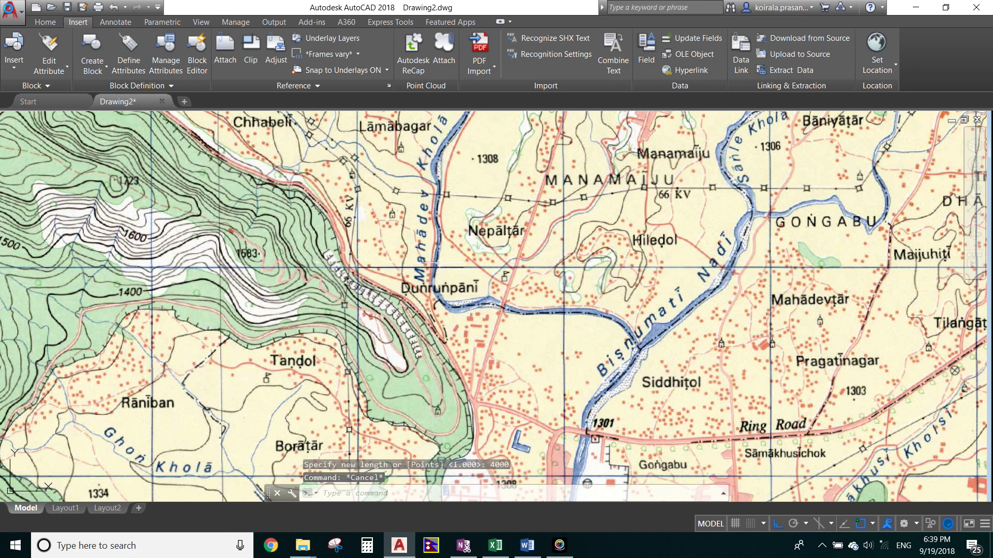
{"action": "scroll", "coordinate": [475, 221], "scroll_direction": "down", "scroll_amount": 3}
{"action": "key", "text": "Escape"}
{"action": "key", "text": "Escape"}
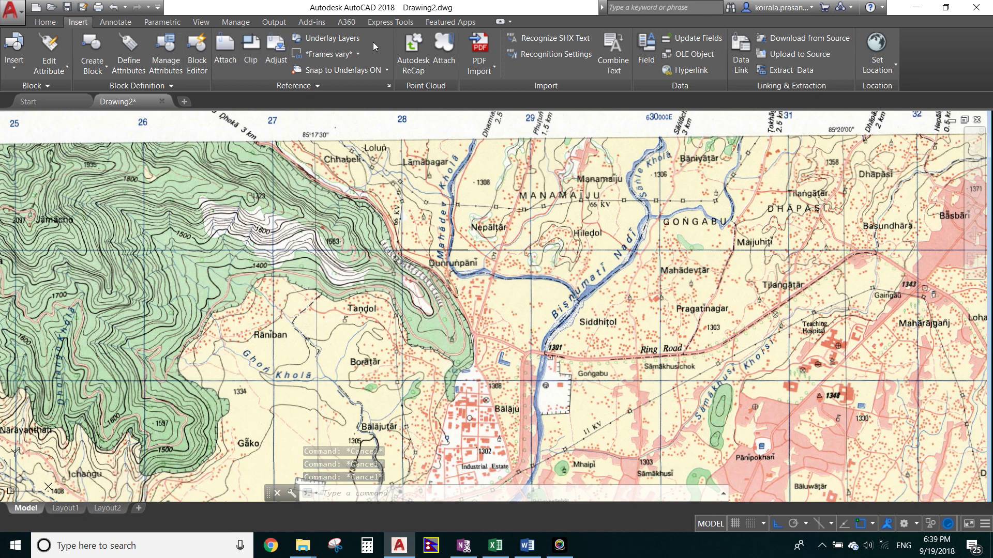
Step: Start a linear dimension between two grid intersections, then abandon that attempt
{"action": "left_click", "coordinate": [45, 22]}
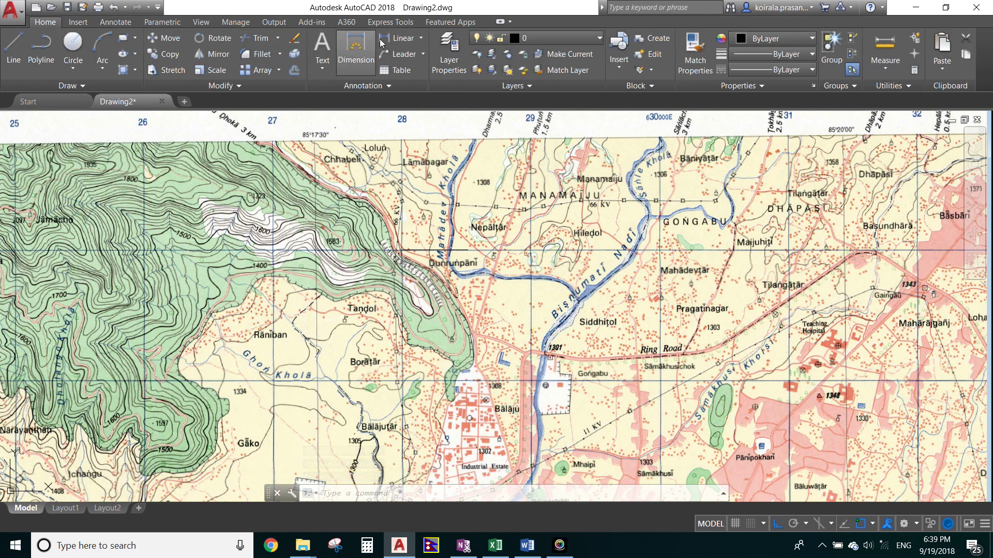
{"action": "left_click", "coordinate": [359, 72]}
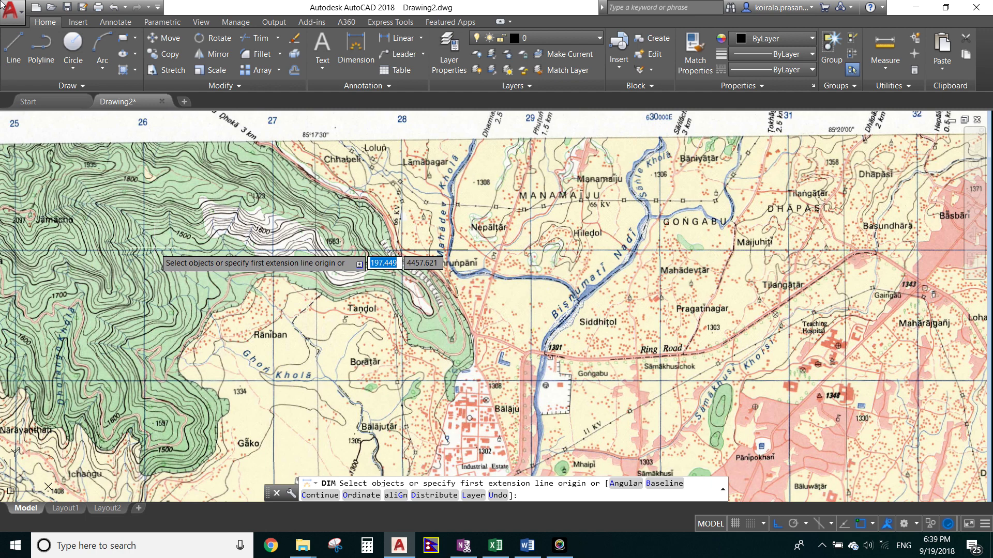
{"action": "scroll", "coordinate": [154, 249], "scroll_direction": "up", "scroll_amount": 10}
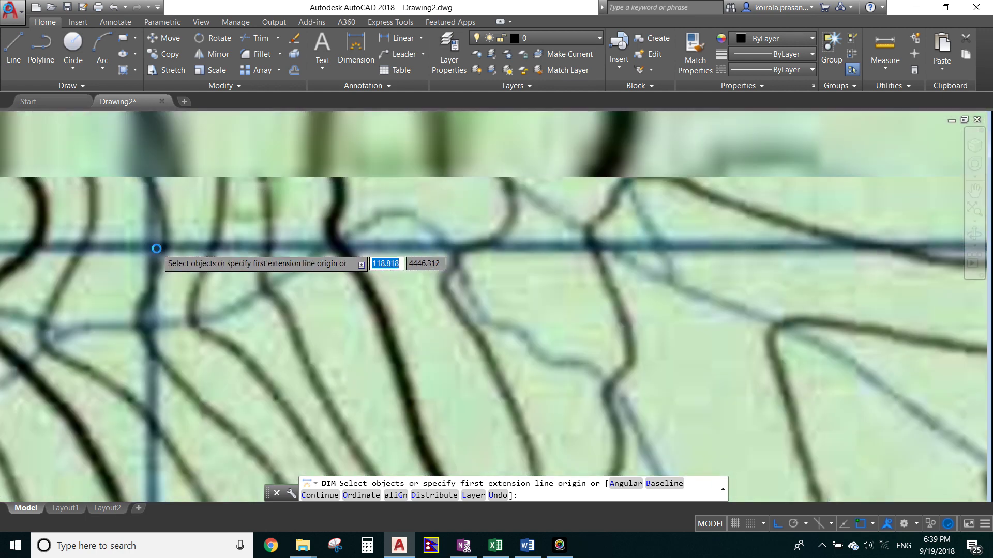
{"action": "scroll", "coordinate": [155, 246], "scroll_direction": "up", "scroll_amount": 3}
{"action": "left_click", "coordinate": [149, 237]}
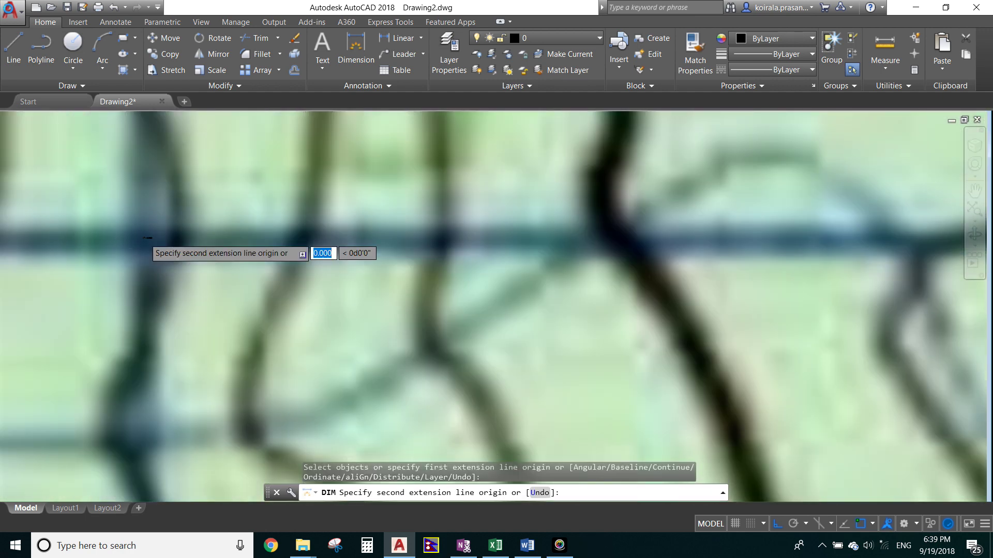
{"action": "scroll", "coordinate": [148, 237], "scroll_direction": "down", "scroll_amount": 6}
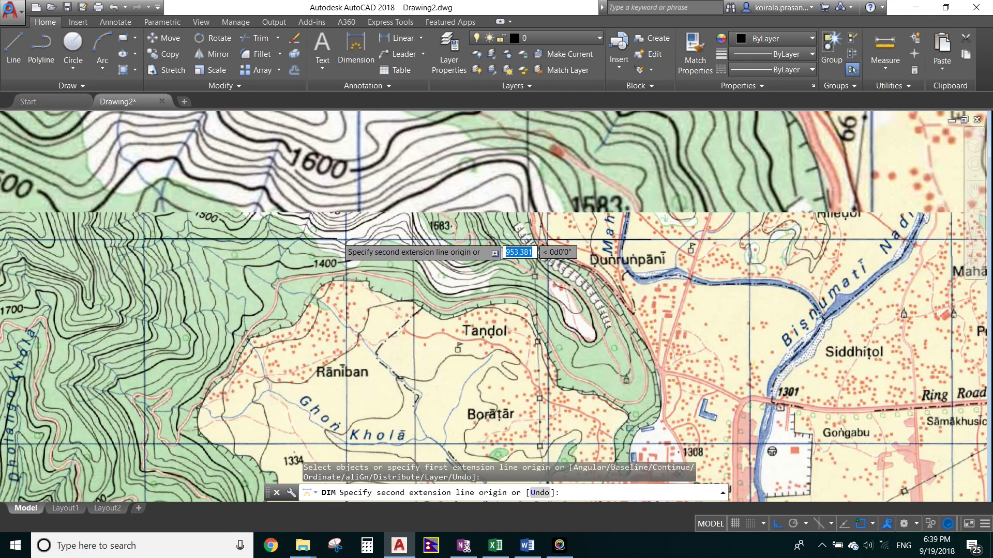
{"action": "scroll", "coordinate": [337, 239], "scroll_direction": "up", "scroll_amount": 6}
{"action": "left_click", "coordinate": [361, 235]}
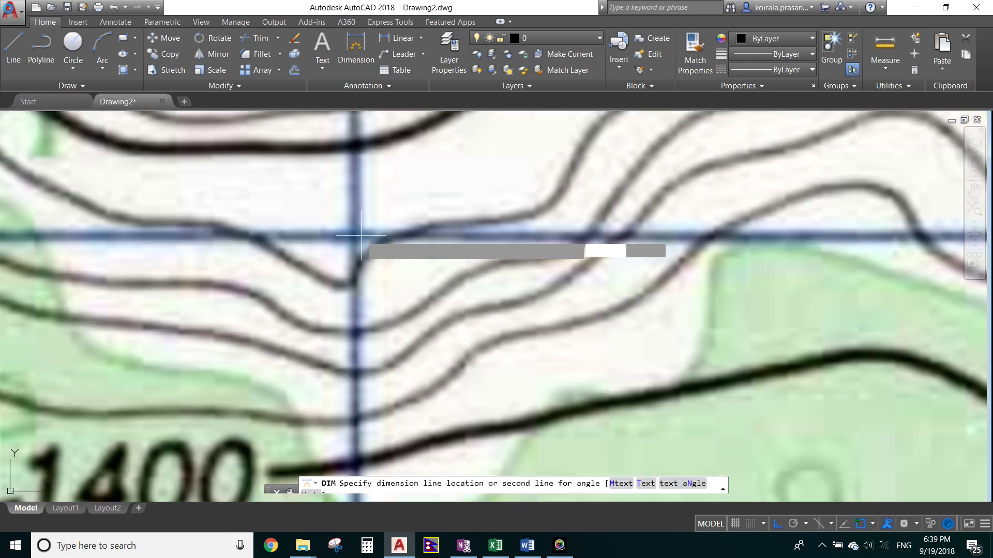
{"action": "key", "text": "Escape"}
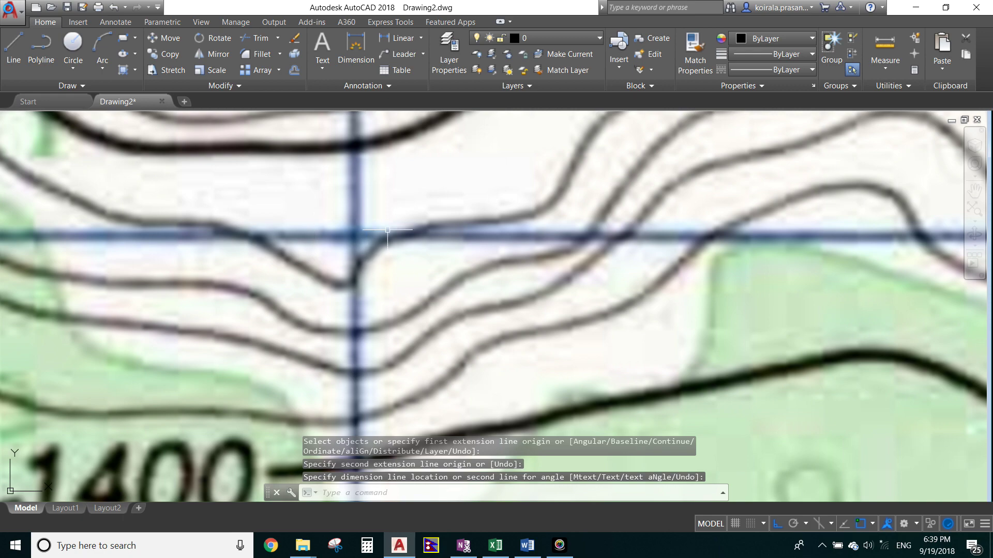
{"action": "scroll", "coordinate": [388, 229], "scroll_direction": "down", "scroll_amount": 8}
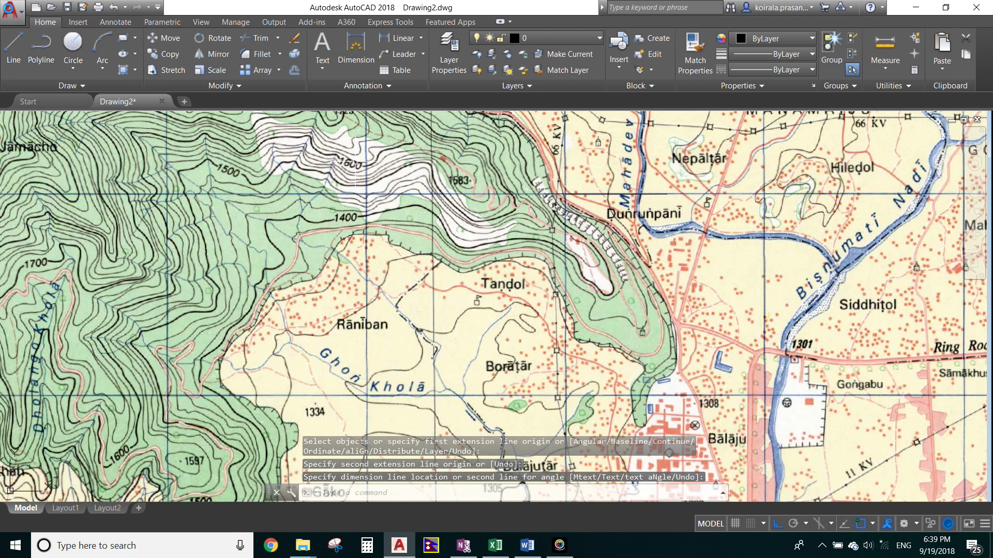
Step: Dimension across two adjacent vertical grid lines (reads 1001.2165) and select it to inspect
{"action": "left_click", "coordinate": [355, 49]}
{"action": "scroll", "coordinate": [170, 193], "scroll_direction": "up", "scroll_amount": 4}
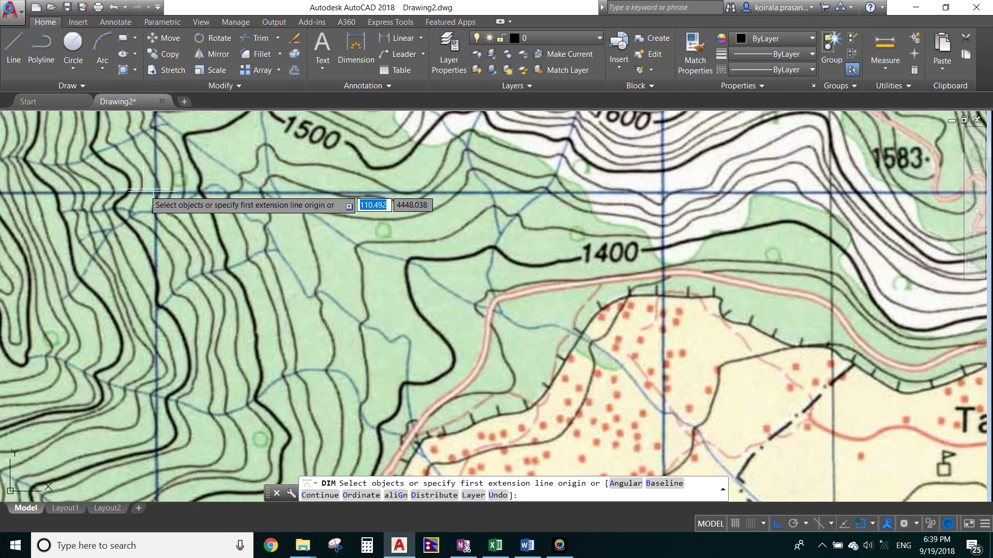
{"action": "scroll", "coordinate": [143, 190], "scroll_direction": "up", "scroll_amount": 5}
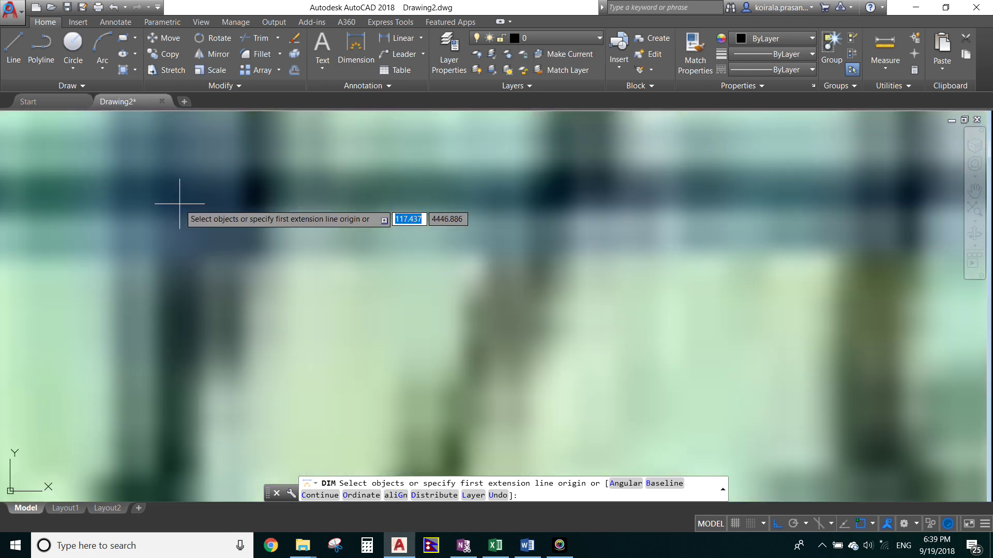
{"action": "left_click", "coordinate": [180, 203]}
{"action": "scroll", "coordinate": [178, 206], "scroll_direction": "down", "scroll_amount": 4}
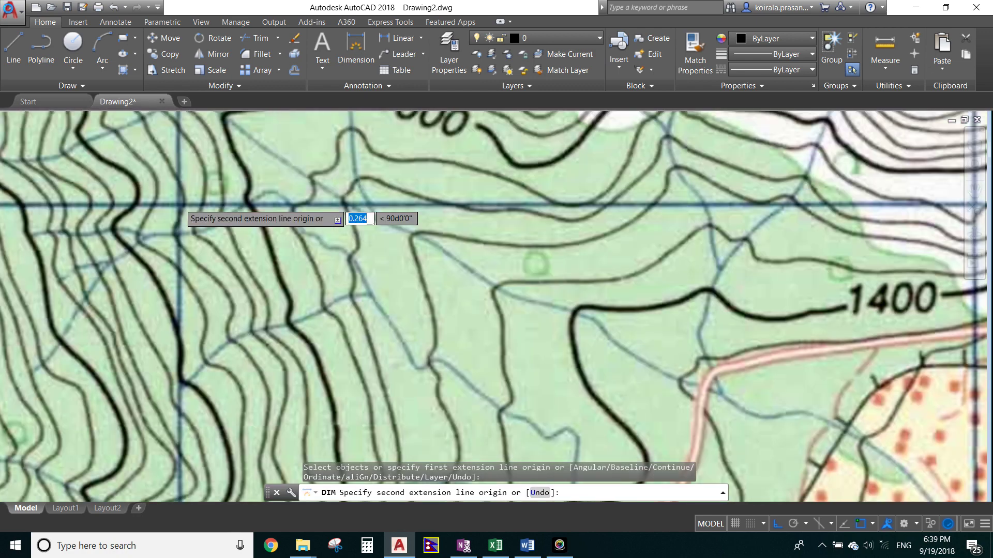
{"action": "scroll", "coordinate": [179, 206], "scroll_direction": "down", "scroll_amount": 3}
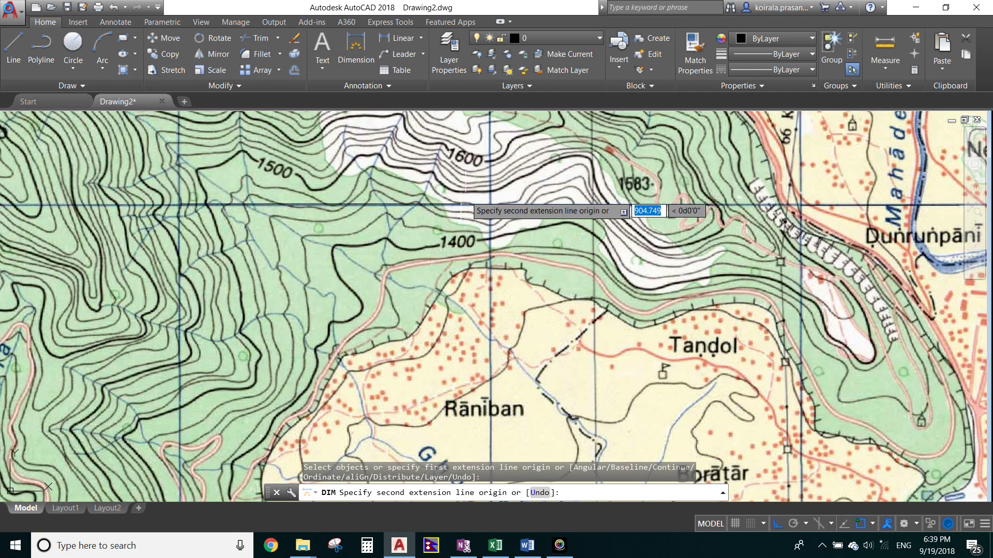
{"action": "scroll", "coordinate": [490, 202], "scroll_direction": "up", "scroll_amount": 8}
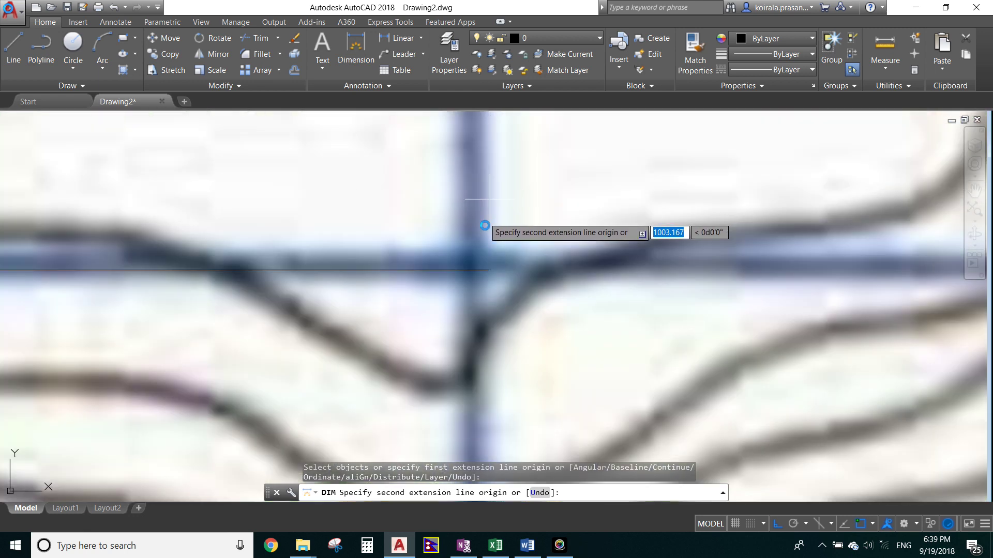
{"action": "left_click", "coordinate": [476, 270]}
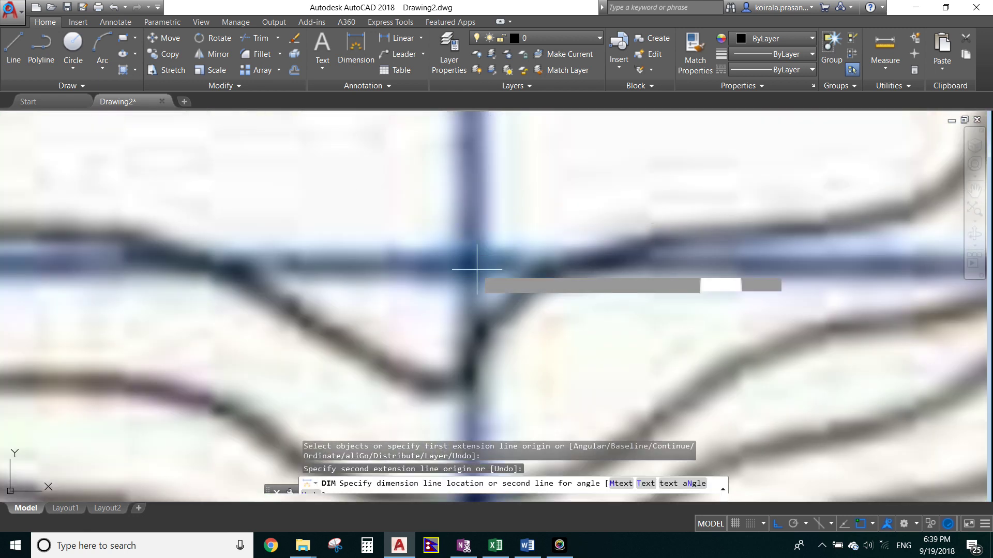
{"action": "left_click", "coordinate": [481, 209]}
{"action": "scroll", "coordinate": [548, 282], "scroll_direction": "down", "scroll_amount": 6}
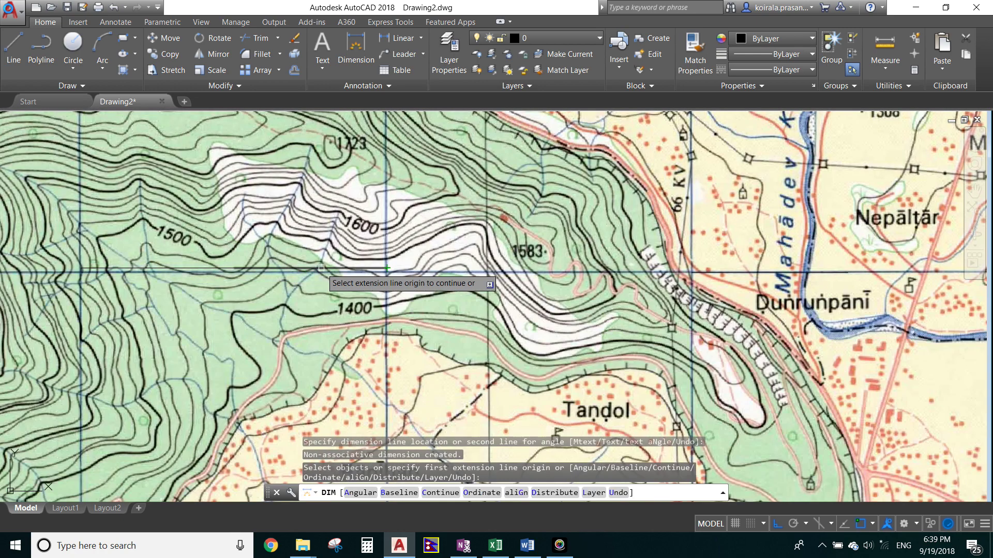
{"action": "type", "text": "c"}
{"action": "key", "text": "Return"}
{"action": "key", "text": "Escape"}
{"action": "left_click", "coordinate": [318, 269]}
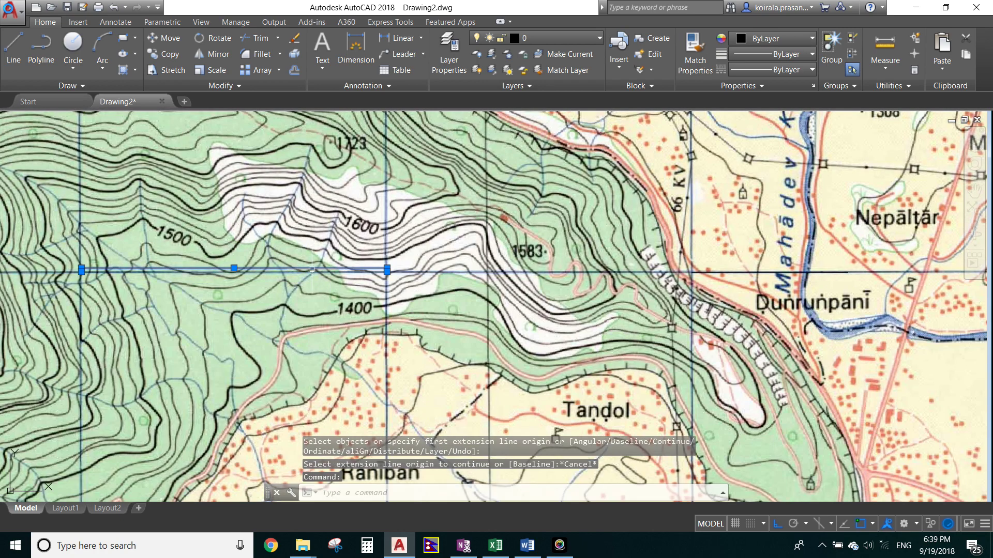
Step: Deselect the 1001.2165 dimension and zoom into the Ichangu Narayan and Balaju area
{"action": "scroll", "coordinate": [231, 268], "scroll_direction": "up", "scroll_amount": 6}
{"action": "scroll", "coordinate": [206, 217], "scroll_direction": "up", "scroll_amount": 3}
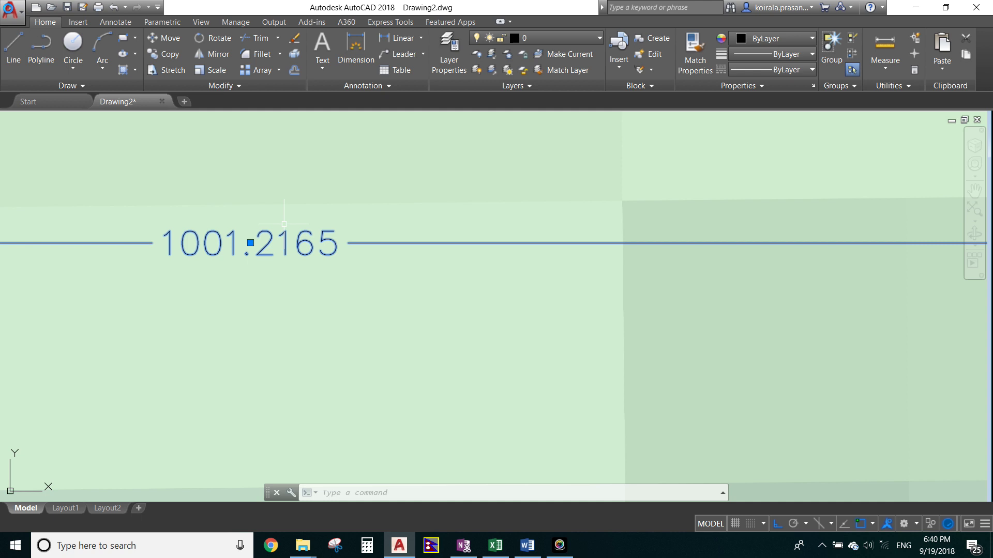
{"action": "key", "text": "Escape"}
{"action": "key", "text": "Escape"}
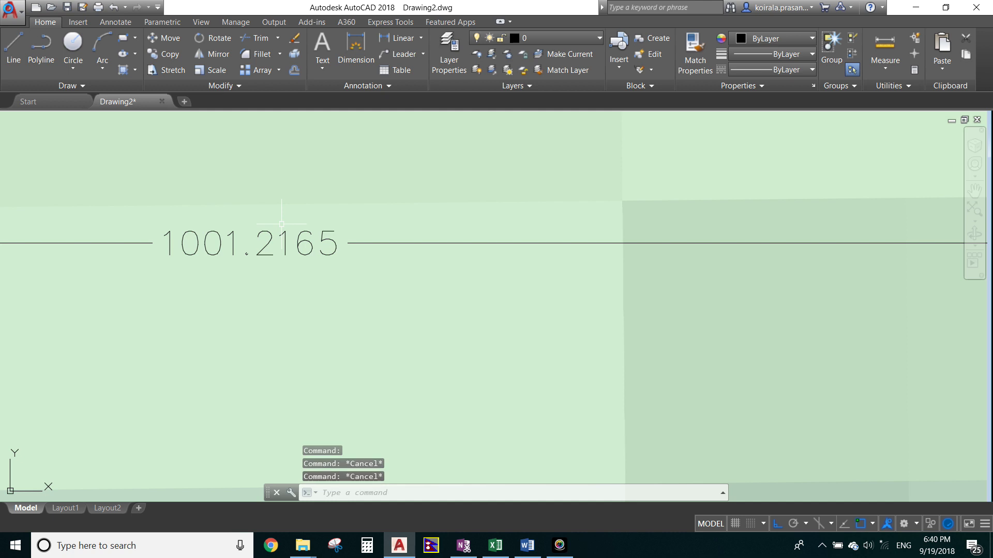
{"action": "scroll", "coordinate": [393, 212], "scroll_direction": "down", "scroll_amount": 8}
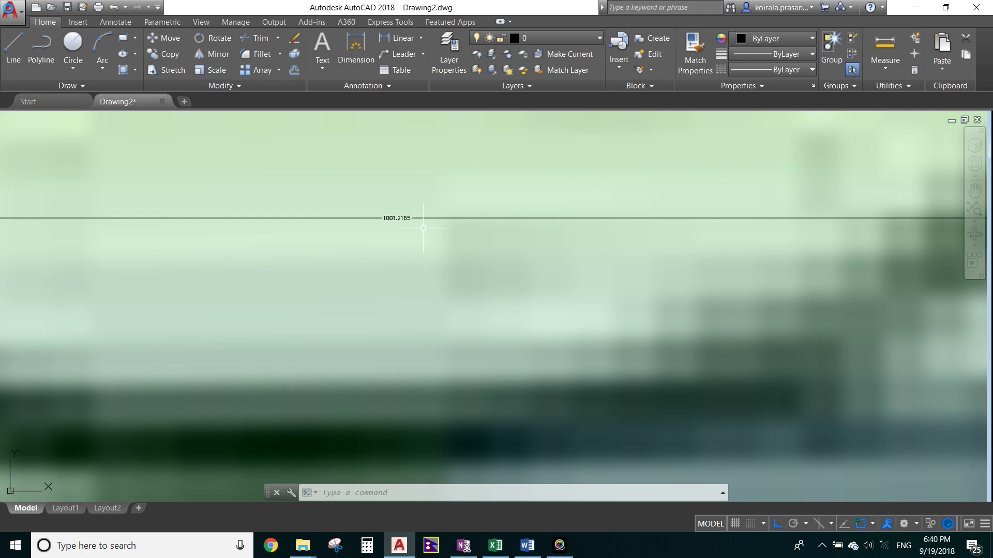
{"action": "scroll", "coordinate": [423, 227], "scroll_direction": "up", "scroll_amount": 6}
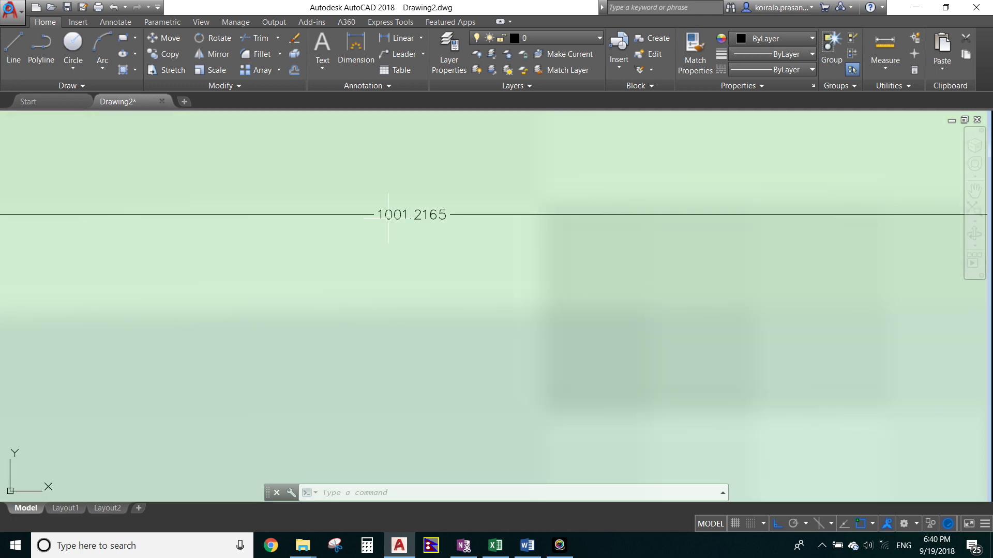
{"action": "scroll", "coordinate": [388, 215], "scroll_direction": "down", "scroll_amount": 8}
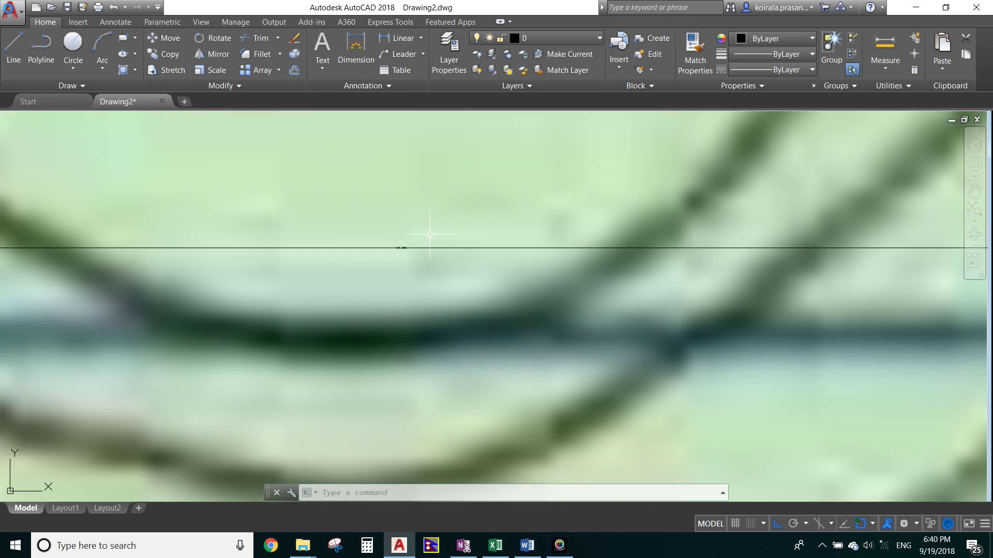
{"action": "scroll", "coordinate": [429, 234], "scroll_direction": "down", "scroll_amount": 8}
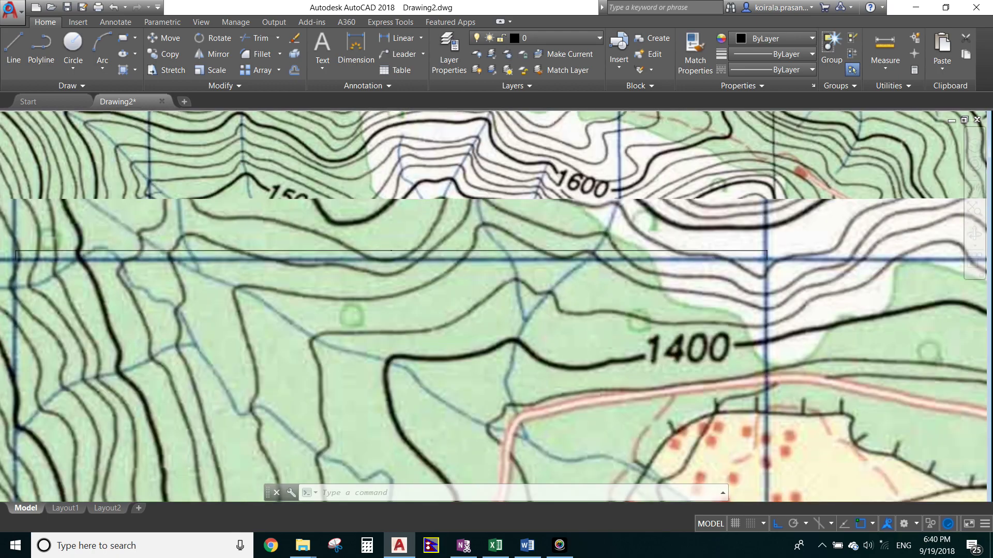
{"action": "scroll", "coordinate": [392, 251], "scroll_direction": "down", "scroll_amount": 5}
{"action": "scroll", "coordinate": [388, 253], "scroll_direction": "down", "scroll_amount": 3}
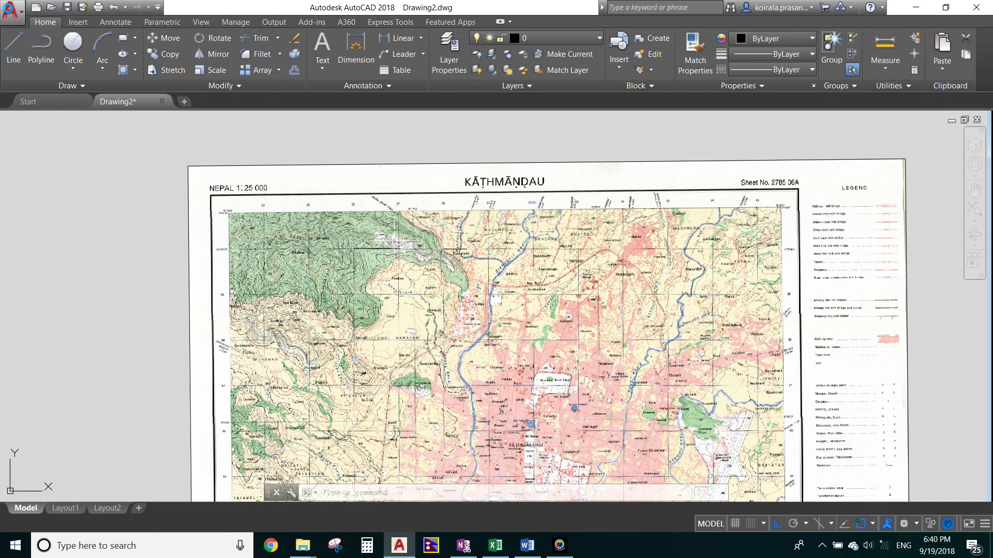
{"action": "scroll", "coordinate": [397, 244], "scroll_direction": "down", "scroll_amount": 4}
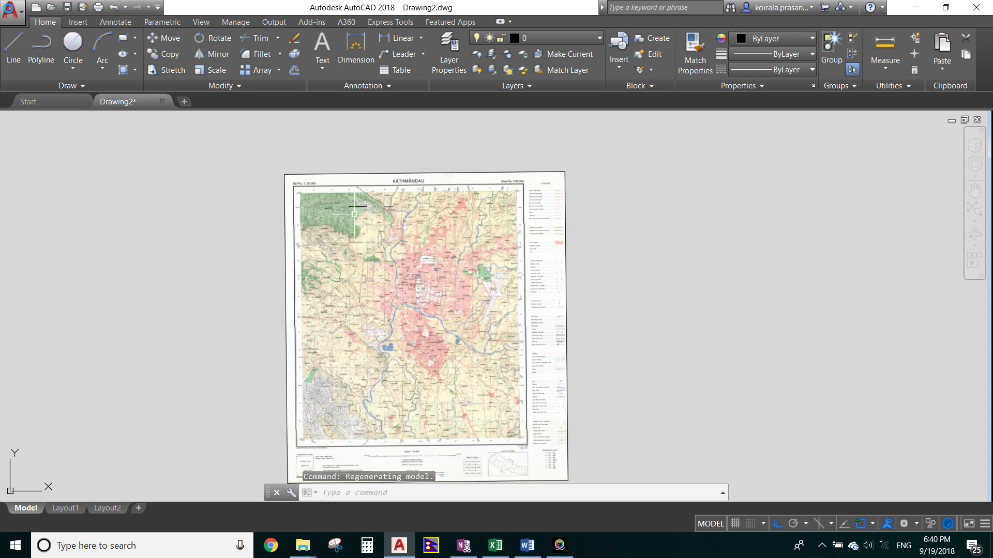
{"action": "scroll", "coordinate": [355, 213], "scroll_direction": "up", "scroll_amount": 4}
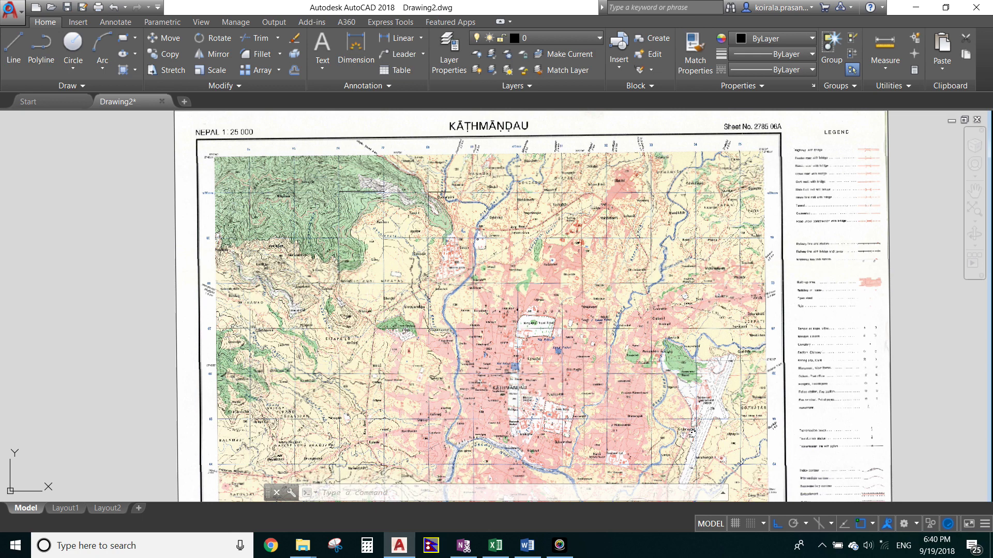
{"action": "middle_click_drag", "start_coordinate": [350, 255], "coordinate": [341, 212]}
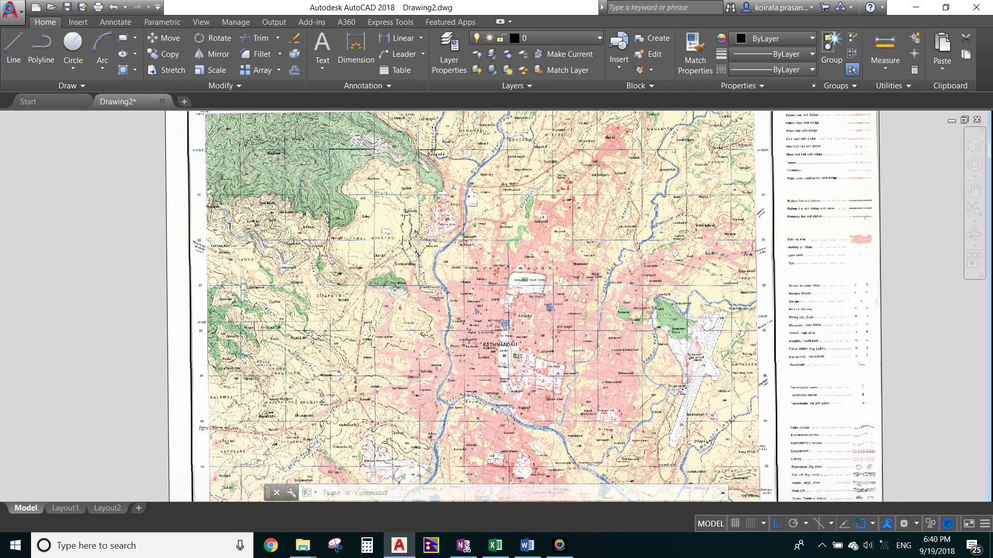
{"action": "scroll", "coordinate": [330, 196], "scroll_direction": "up", "scroll_amount": 6}
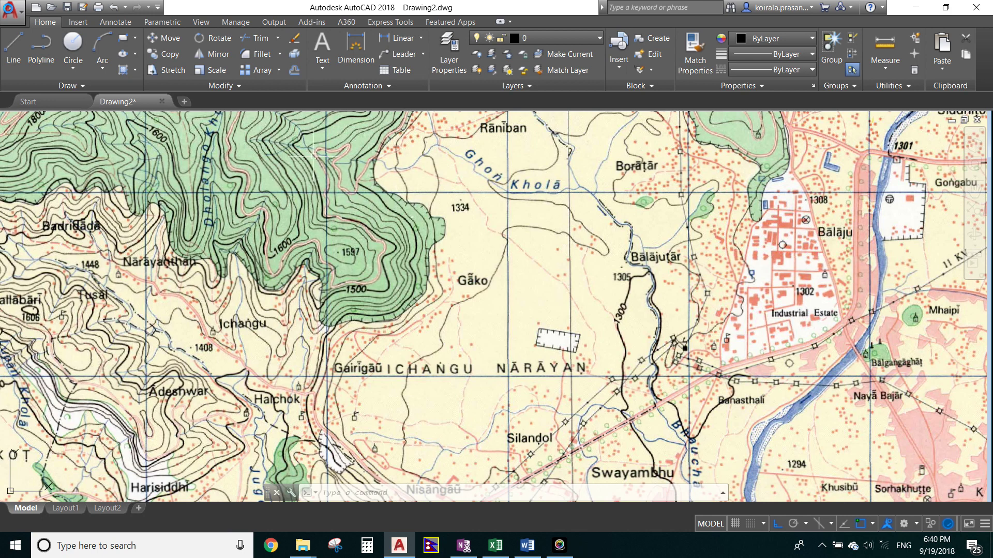
Step: Dimension the vertical gap between two horizontal grid-line crossings near Gairigāū
{"action": "left_click", "coordinate": [356, 48]}
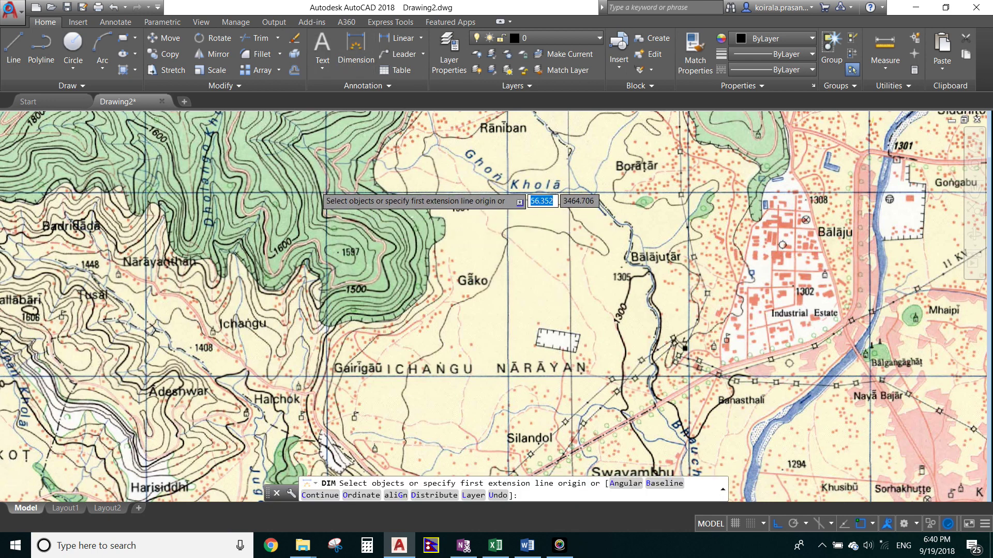
{"action": "scroll", "coordinate": [315, 186], "scroll_direction": "up", "scroll_amount": 6}
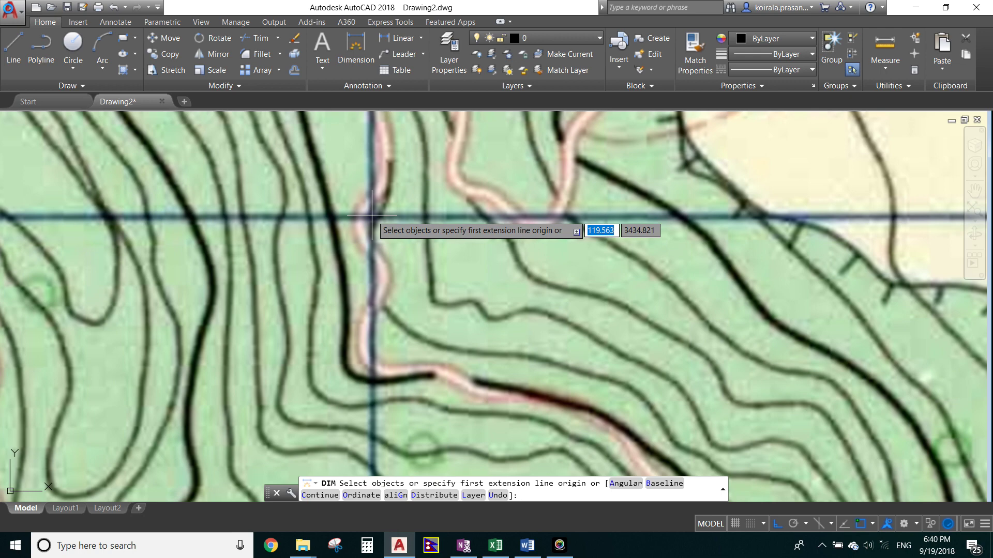
{"action": "scroll", "coordinate": [371, 215], "scroll_direction": "up", "scroll_amount": 4}
{"action": "left_click", "coordinate": [371, 216]}
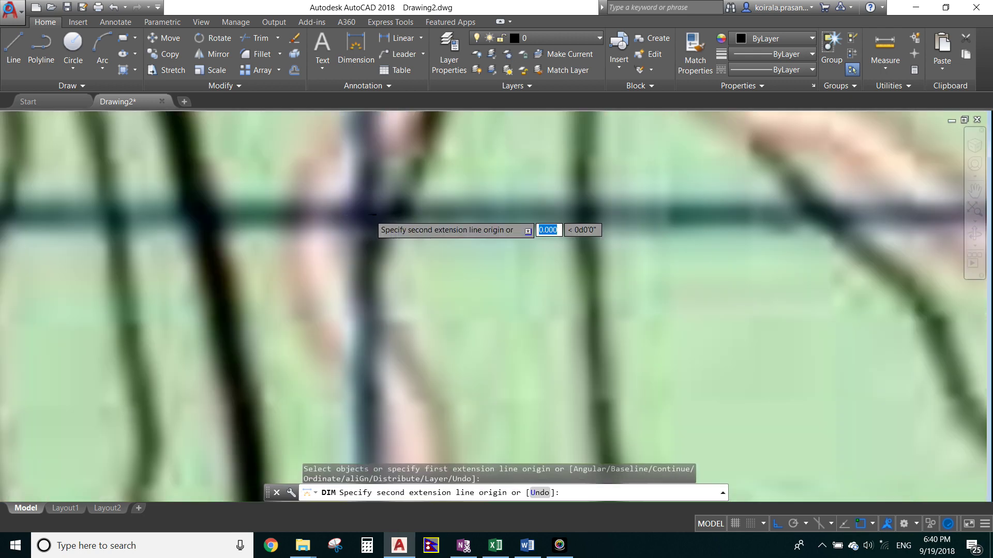
{"action": "scroll", "coordinate": [371, 216], "scroll_direction": "down", "scroll_amount": 6}
{"action": "scroll", "coordinate": [369, 406], "scroll_direction": "up", "scroll_amount": 6}
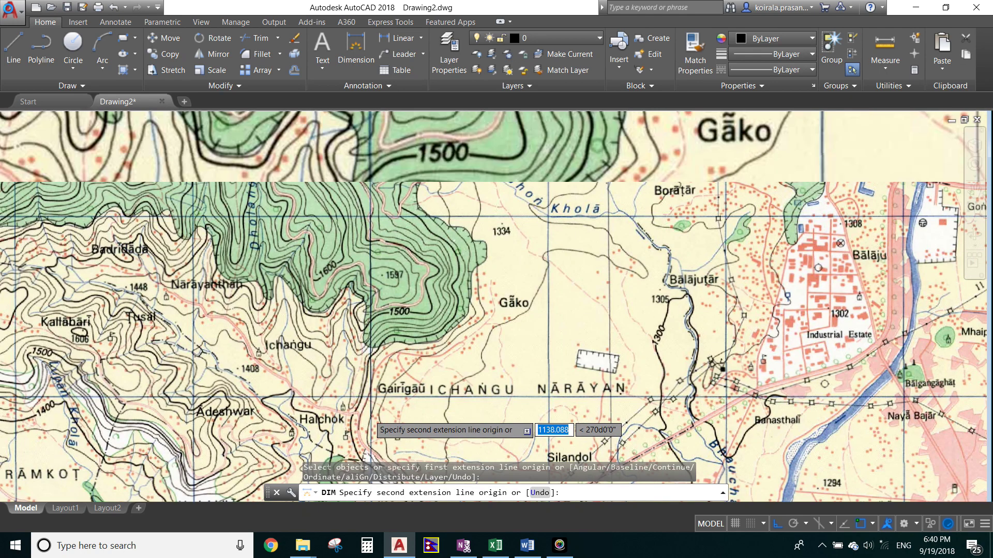
{"action": "scroll", "coordinate": [373, 372], "scroll_direction": "up", "scroll_amount": 2}
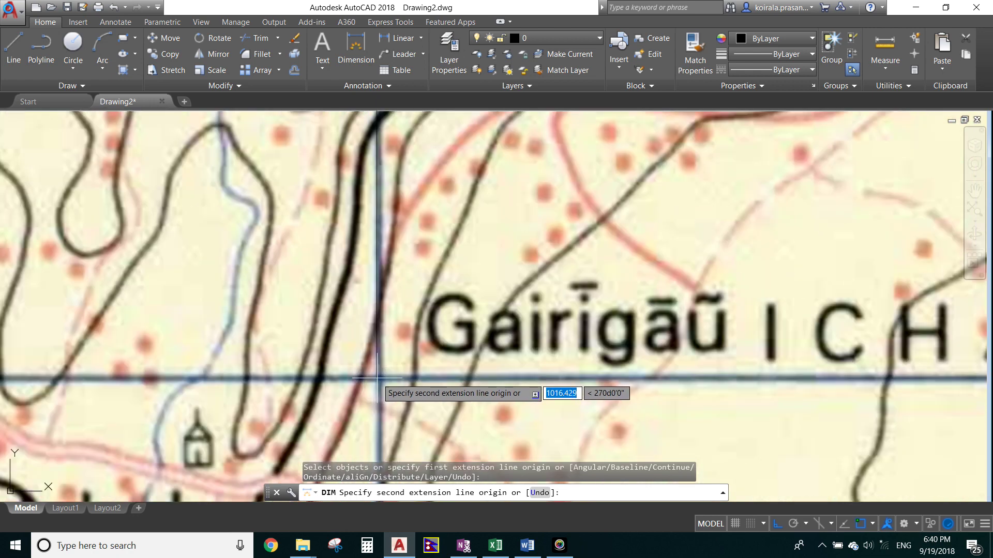
{"action": "left_click", "coordinate": [377, 378]}
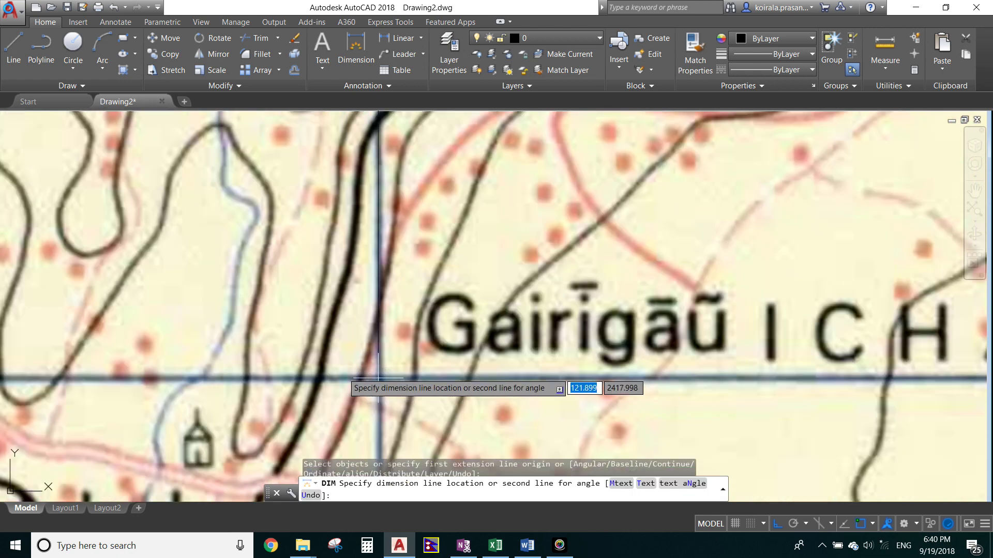
{"action": "left_click", "coordinate": [281, 362]}
{"action": "key", "text": "Escape"}
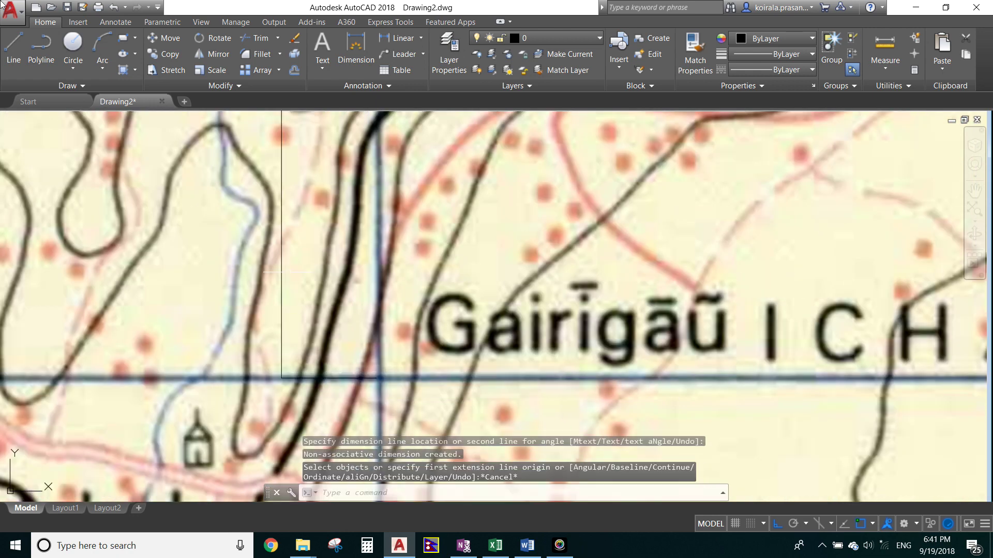
{"action": "left_click", "coordinate": [282, 256]}
Step: Pan and zoom to read the 1016.4288 dimension, then deselect it
{"action": "scroll", "coordinate": [299, 326], "scroll_direction": "down", "scroll_amount": 1}
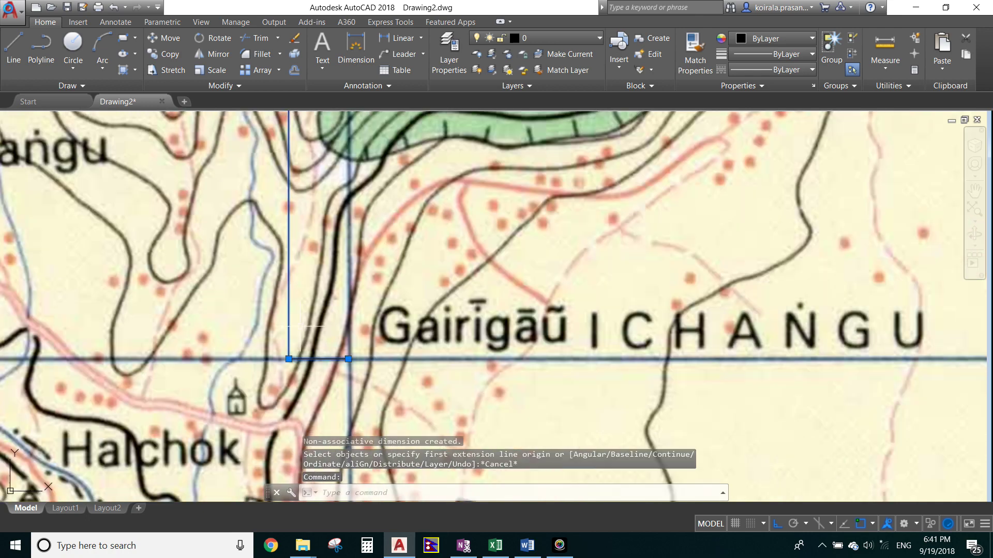
{"action": "scroll", "coordinate": [279, 229], "scroll_direction": "down", "scroll_amount": 2}
{"action": "middle_click_drag", "start_coordinate": [313, 186], "coordinate": [313, 310]}
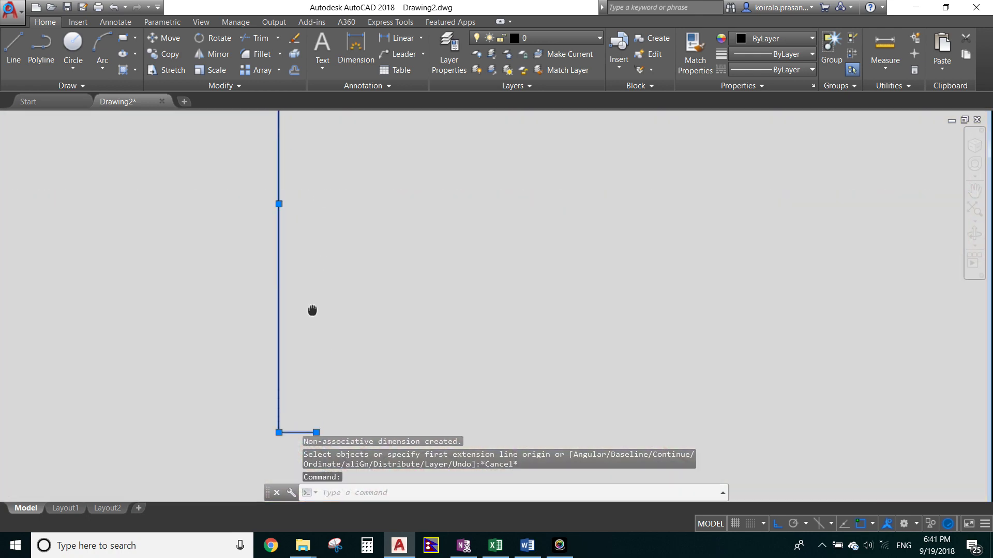
{"action": "scroll", "coordinate": [289, 198], "scroll_direction": "up", "scroll_amount": 8}
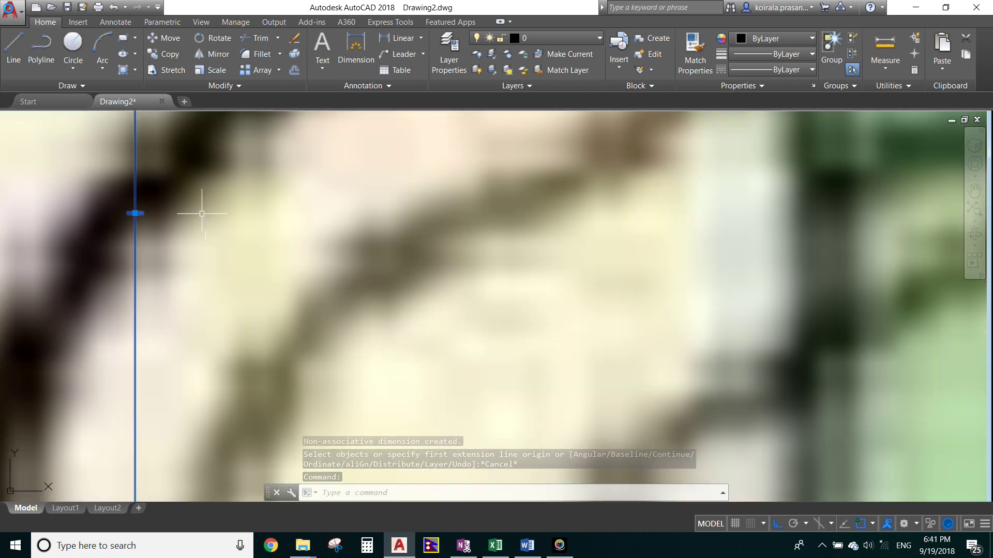
{"action": "scroll", "coordinate": [243, 255], "scroll_direction": "up", "scroll_amount": 3}
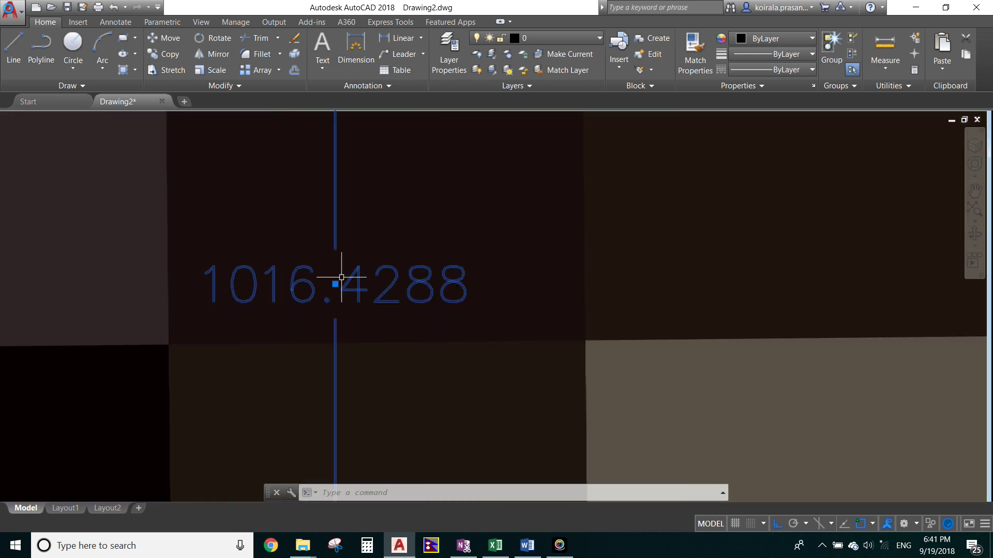
{"action": "scroll", "coordinate": [336, 284], "scroll_direction": "down", "scroll_amount": 5}
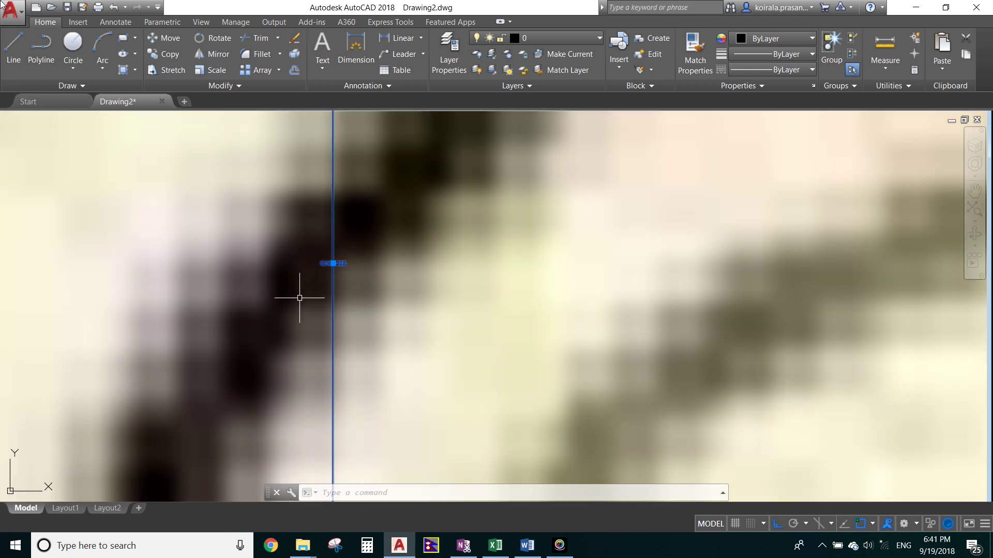
{"action": "key", "text": "Escape"}
{"action": "scroll", "coordinate": [349, 260], "scroll_direction": "up", "scroll_amount": 3}
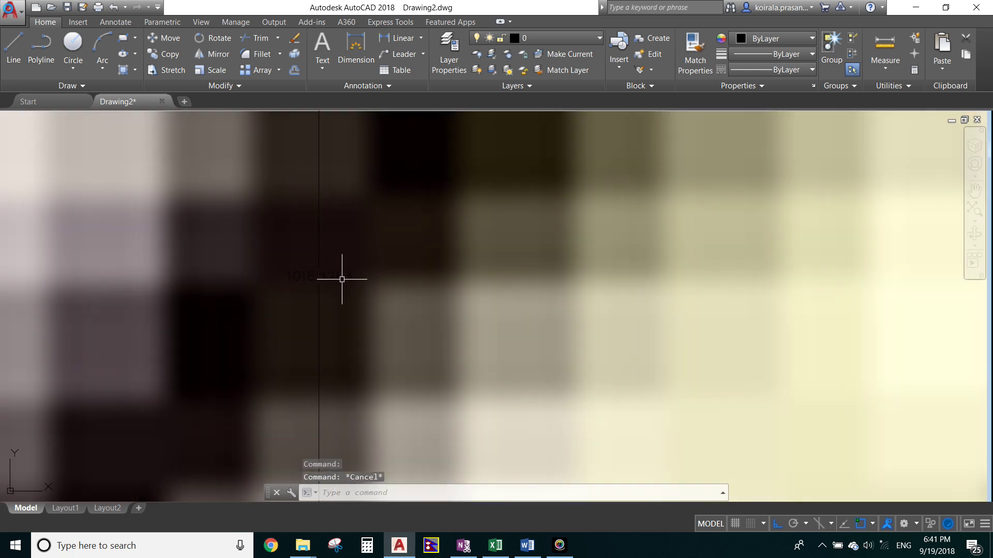
{"action": "scroll", "coordinate": [318, 263], "scroll_direction": "up", "scroll_amount": 3}
{"action": "scroll", "coordinate": [313, 261], "scroll_direction": "down", "scroll_amount": 5}
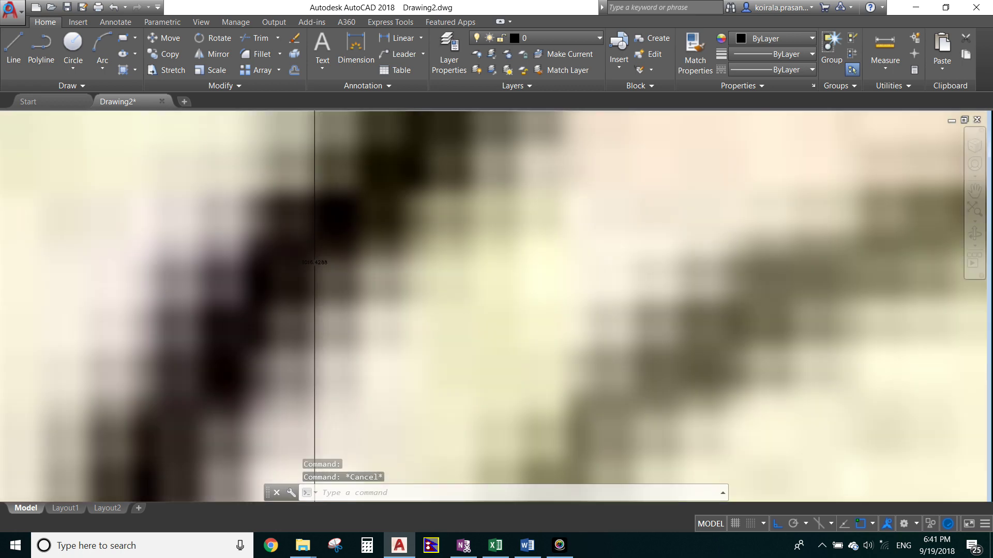
{"action": "scroll", "coordinate": [295, 269], "scroll_direction": "up", "scroll_amount": 3}
{"action": "scroll", "coordinate": [295, 269], "scroll_direction": "down", "scroll_amount": 5}
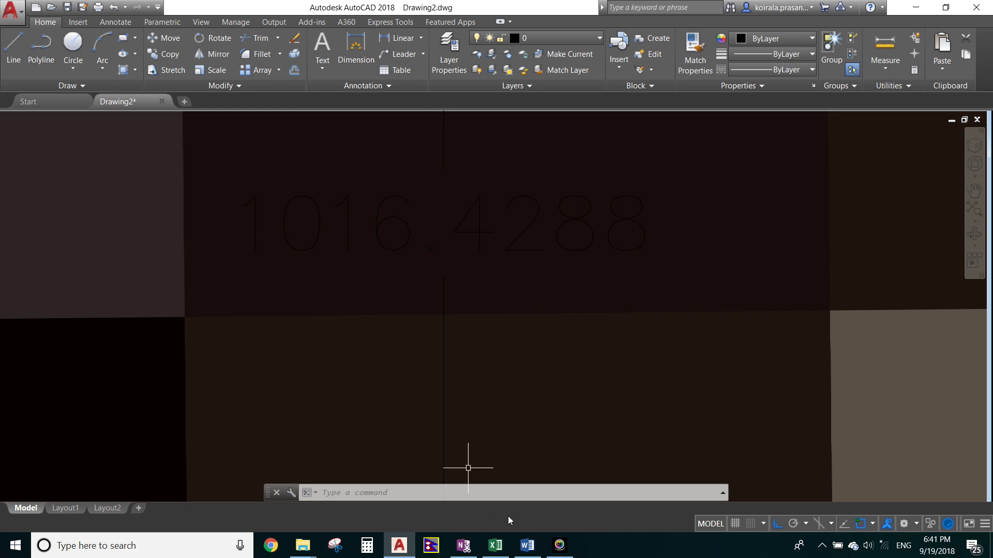
Step: Record 'Vertical distance = 1016.4288' in the Word notes and return to AutoCAD
{"action": "left_click", "coordinate": [528, 550]}
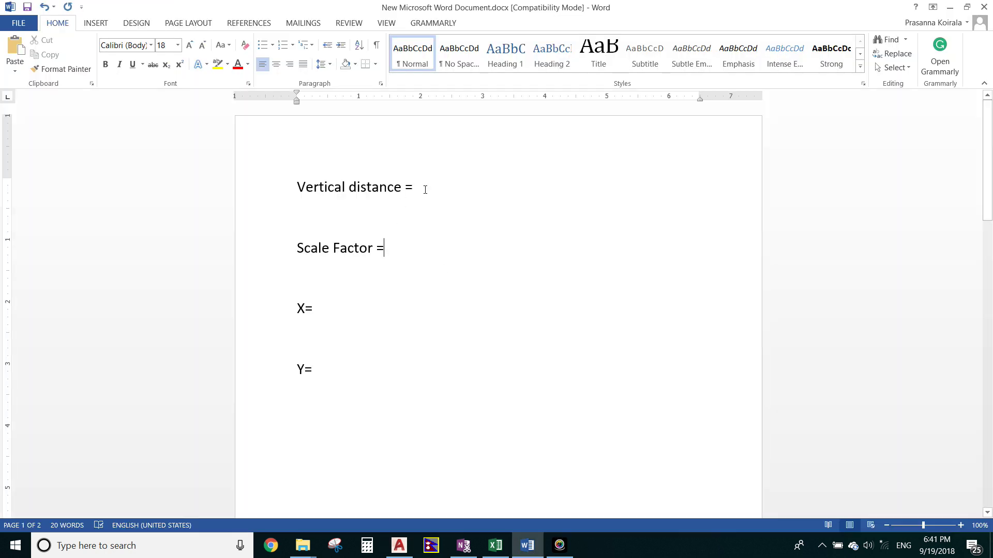
{"action": "type", "text": "101"}
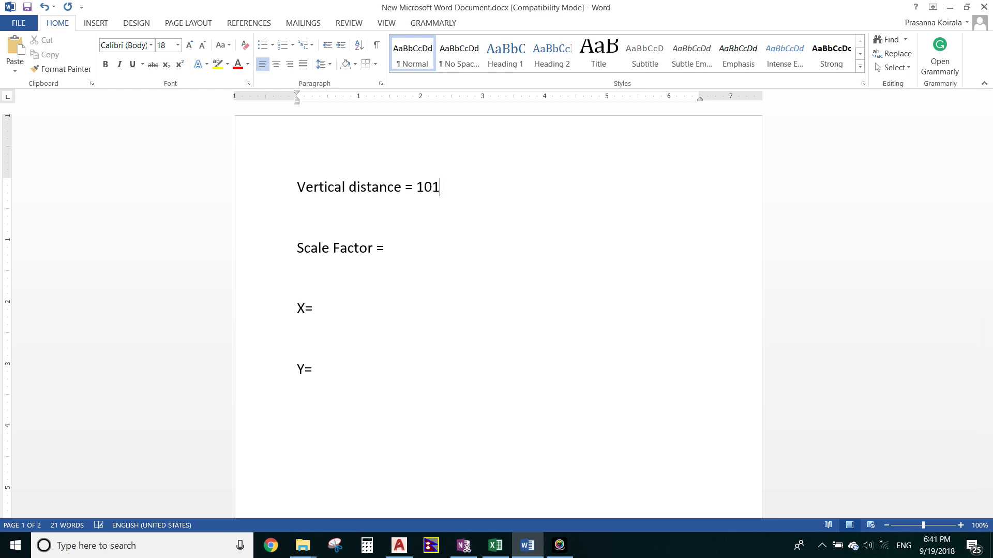
{"action": "type", "text": "6.4288"}
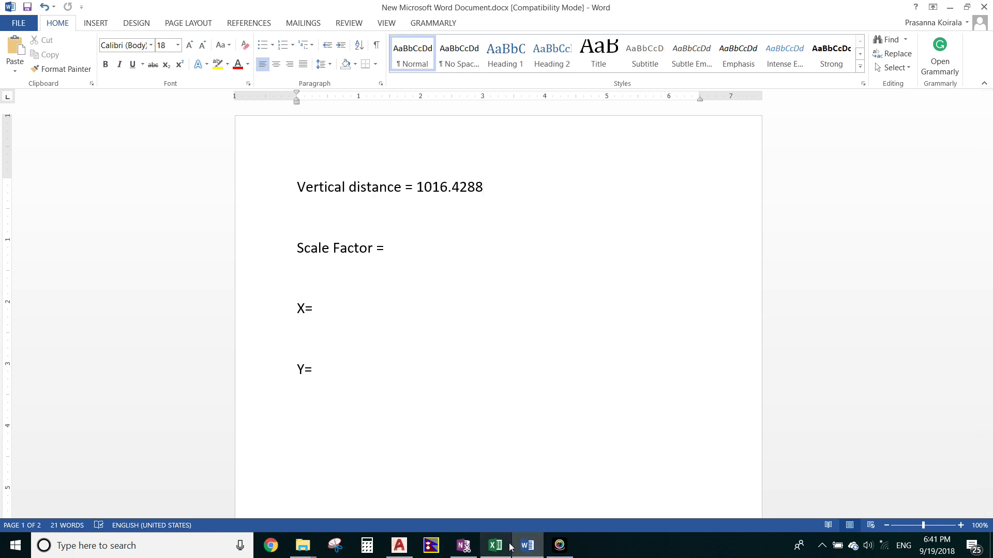
{"action": "left_click", "coordinate": [404, 545]}
Step: Inspect the western grid lines around northing 69 and east of Rāniban, then return to Word
{"action": "scroll", "coordinate": [436, 290], "scroll_direction": "up", "scroll_amount": 6}
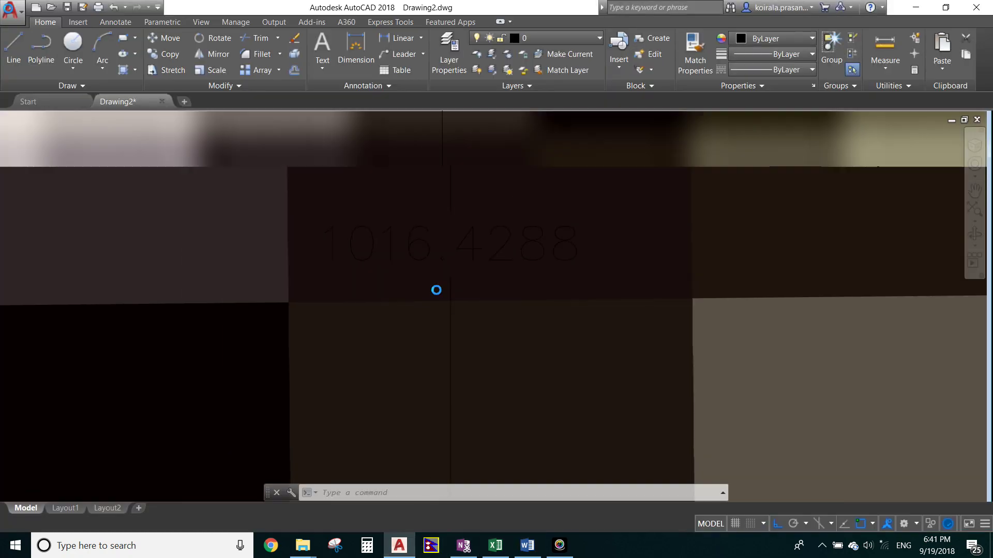
{"action": "scroll", "coordinate": [437, 290], "scroll_direction": "down", "scroll_amount": 10}
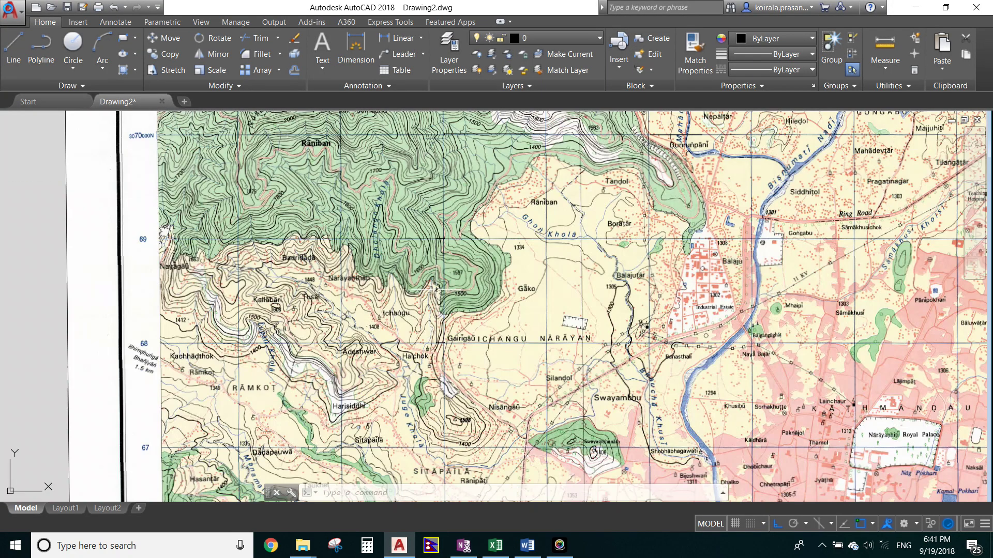
{"action": "scroll", "coordinate": [241, 268], "scroll_direction": "up", "scroll_amount": 8}
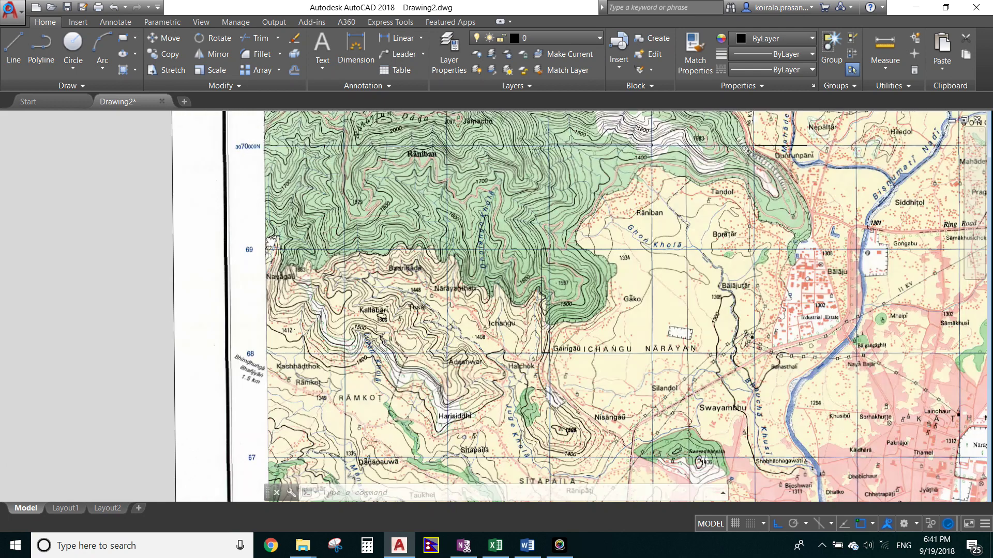
{"action": "scroll", "coordinate": [342, 224], "scroll_direction": "down", "scroll_amount": 4}
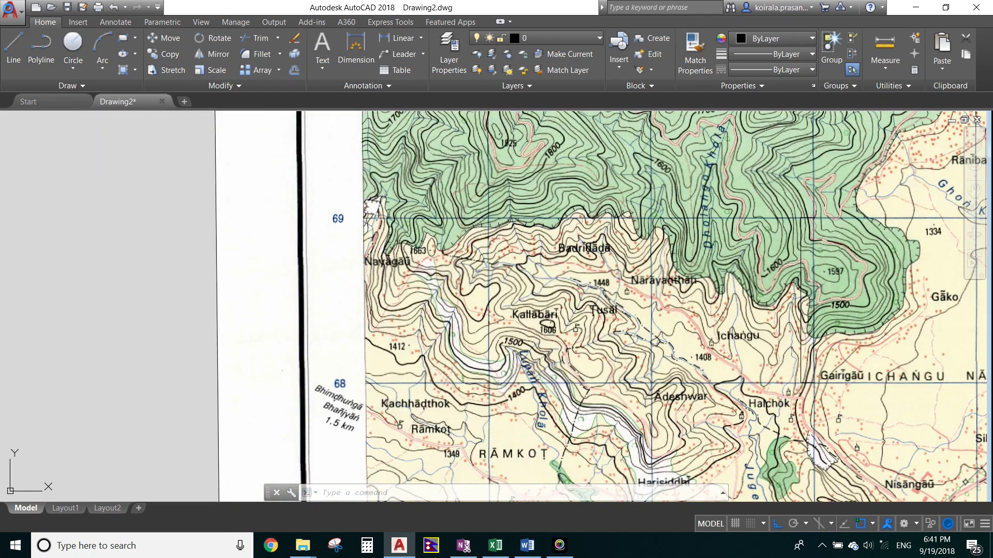
{"action": "scroll", "coordinate": [356, 323], "scroll_direction": "down", "scroll_amount": 2}
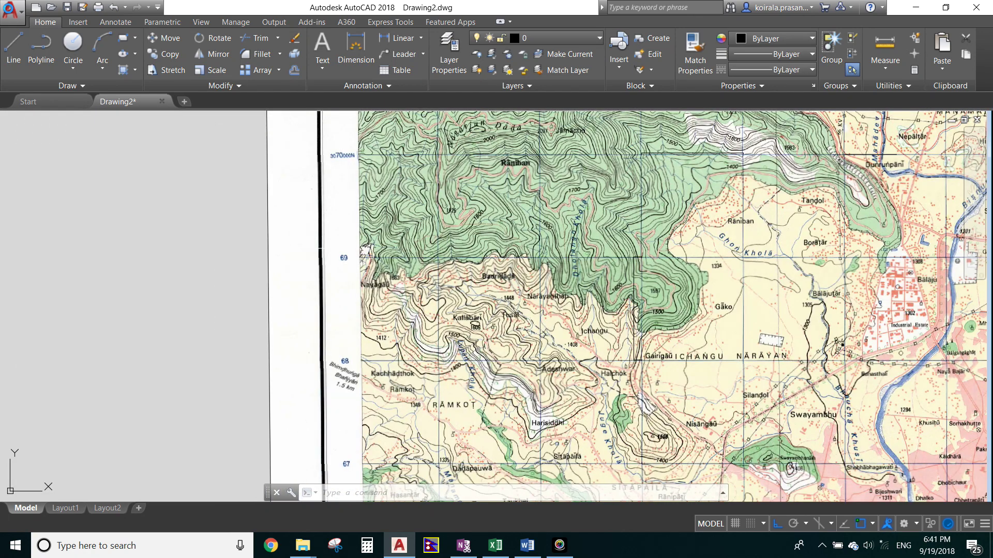
{"action": "scroll", "coordinate": [362, 218], "scroll_direction": "up", "scroll_amount": 2}
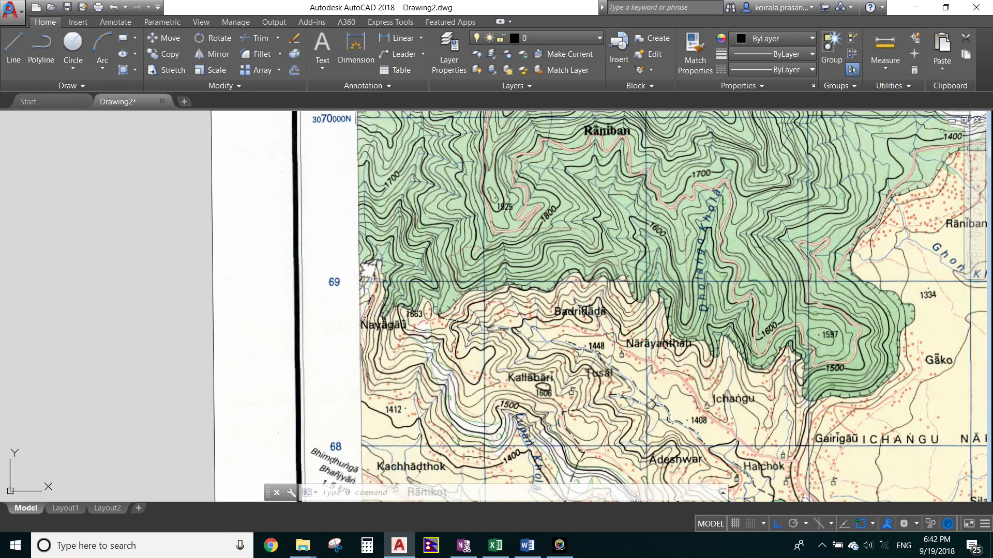
{"action": "middle_click_drag", "start_coordinate": [352, 222], "coordinate": [346, 241]}
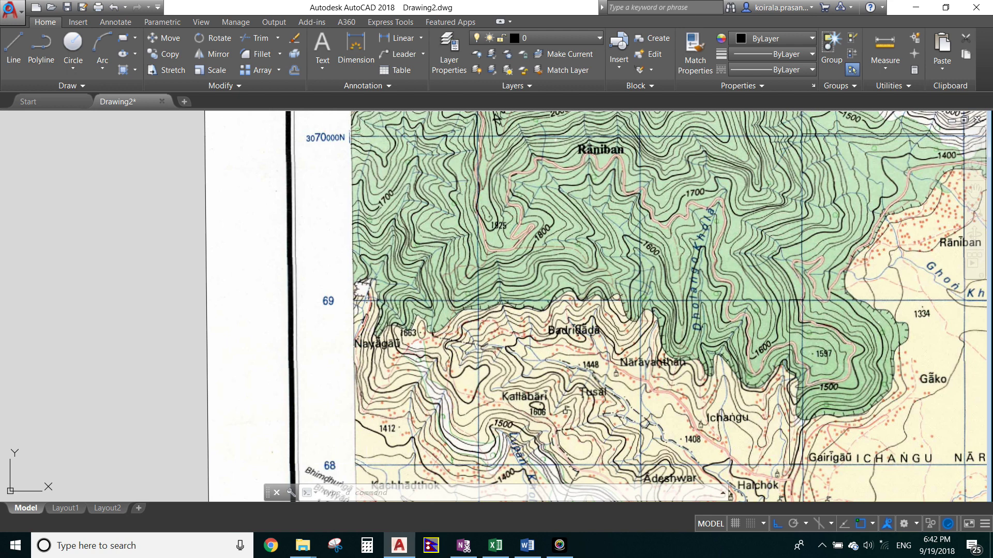
{"action": "middle_click_drag", "start_coordinate": [652, 403], "coordinate": [646, 340]}
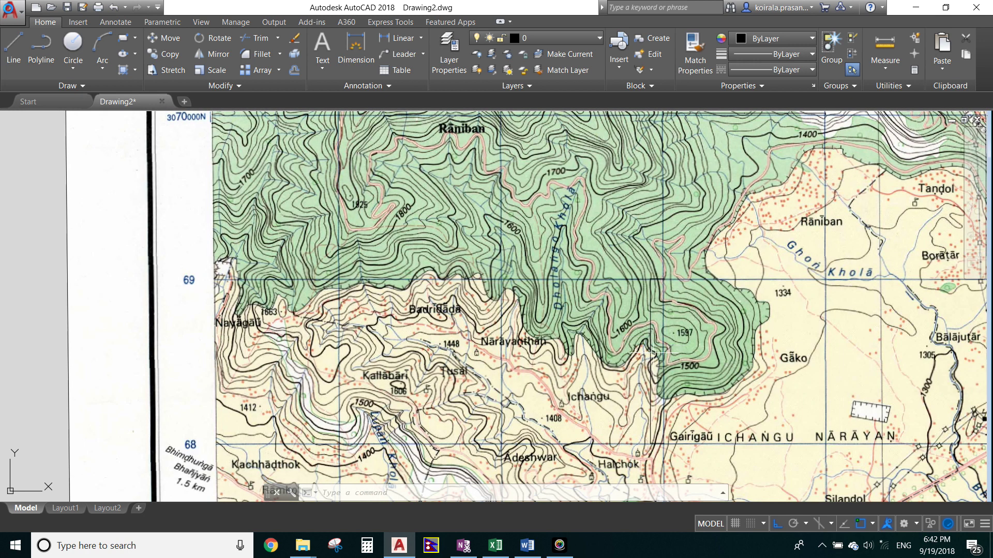
{"action": "scroll", "coordinate": [652, 352], "scroll_direction": "up", "scroll_amount": 4}
{"action": "scroll", "coordinate": [486, 353], "scroll_direction": "down", "scroll_amount": 4}
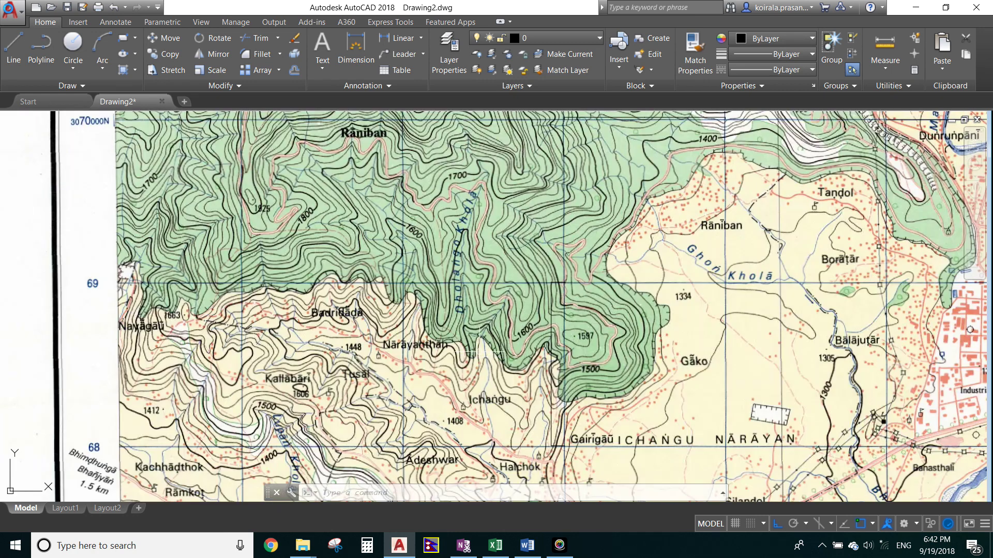
{"action": "left_click", "coordinate": [526, 546]}
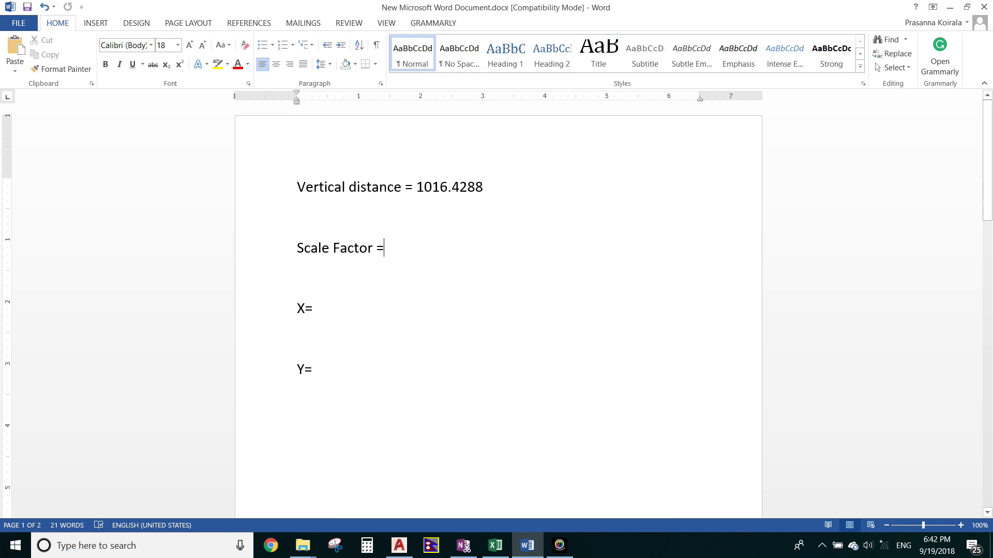
Step: Write (1000/1016.4288)= after 'Scale Factor =' and launch Calculator
{"action": "type", "text": "100"}
{"action": "key", "text": "BackSpace"}
{"action": "key", "text": "BackSpace"}
{"action": "key", "text": "BackSpace"}
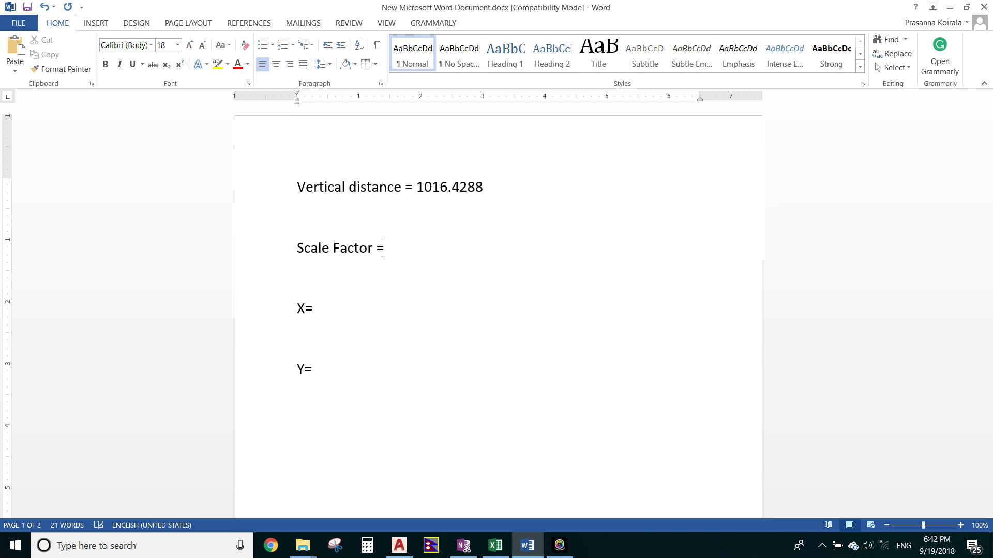
{"action": "type", "text": "(1000/1016.42"}
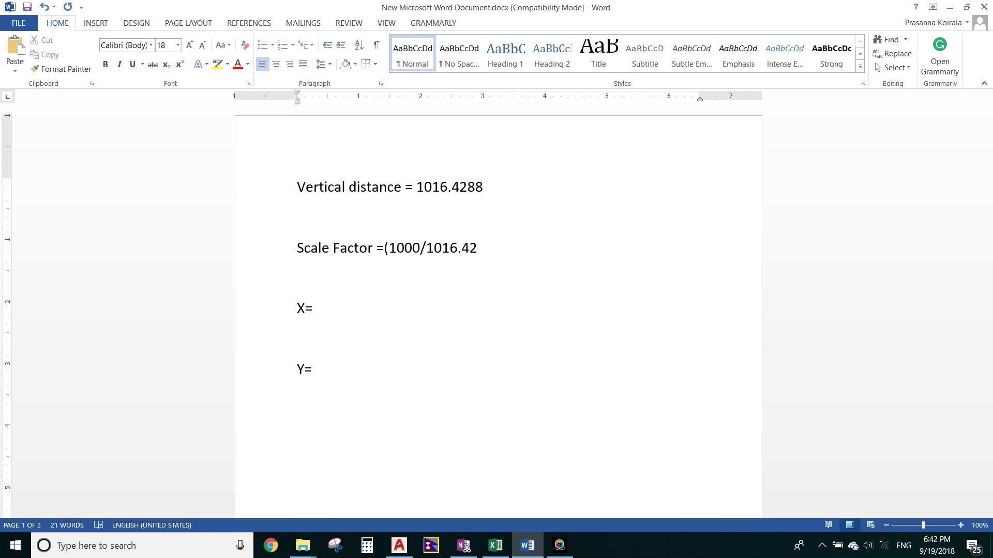
{"action": "type", "text": "88)="}
{"action": "key", "text": "super+4"}
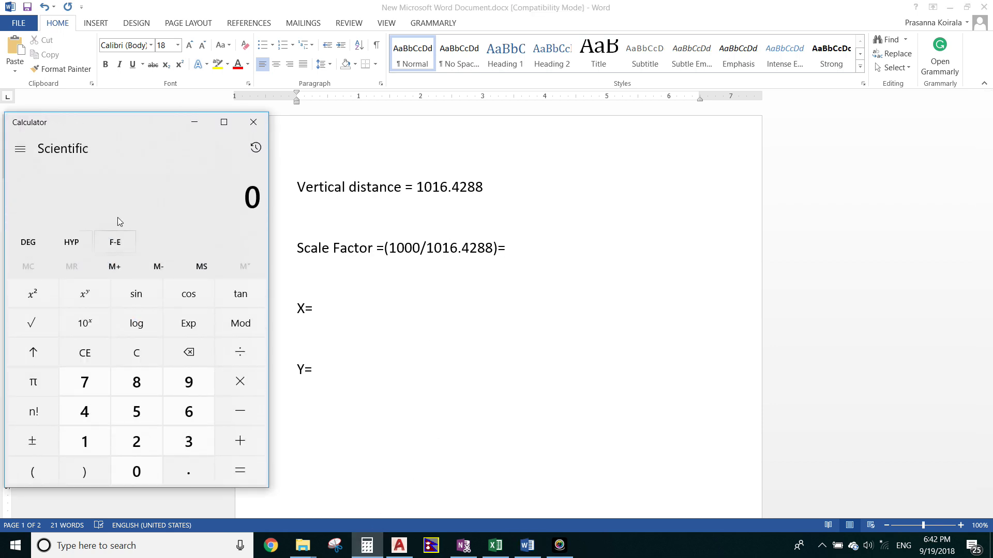
Step: Compute 1000 ÷ 1016.4288 ≈ 0.9838 in Calculator and return to Word
{"action": "type", "text": "1000"}
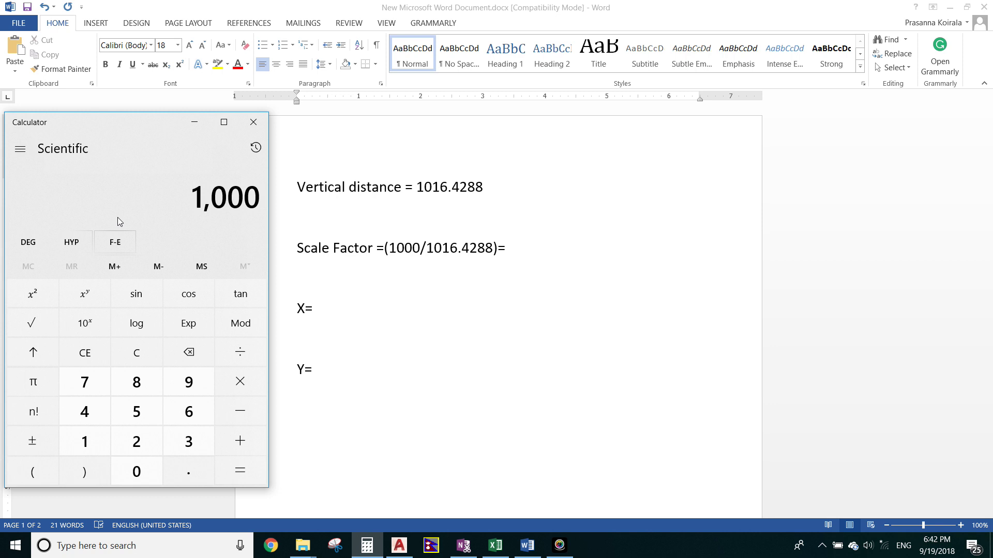
{"action": "key", "text": "slash"}
{"action": "type", "text": "101"}
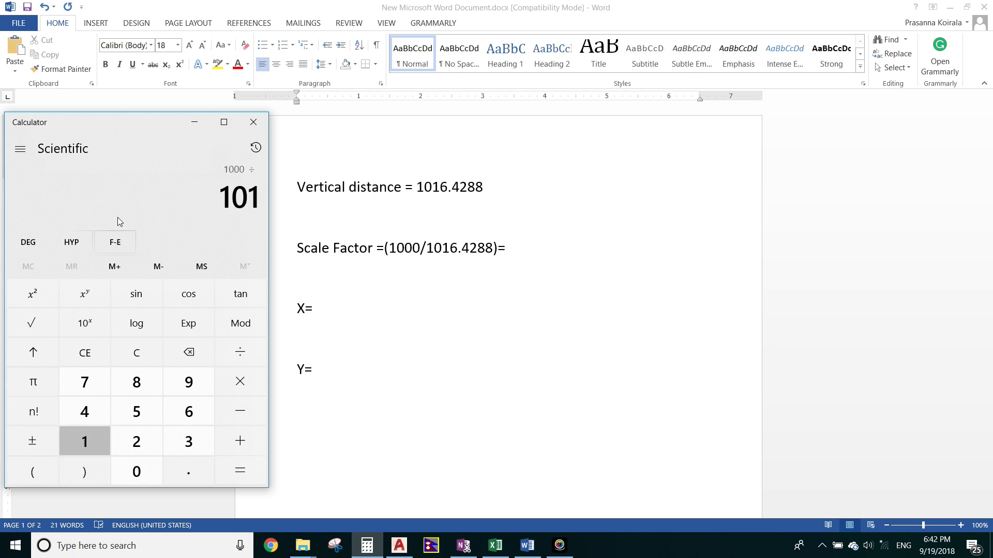
{"action": "type", "text": "6.4288"}
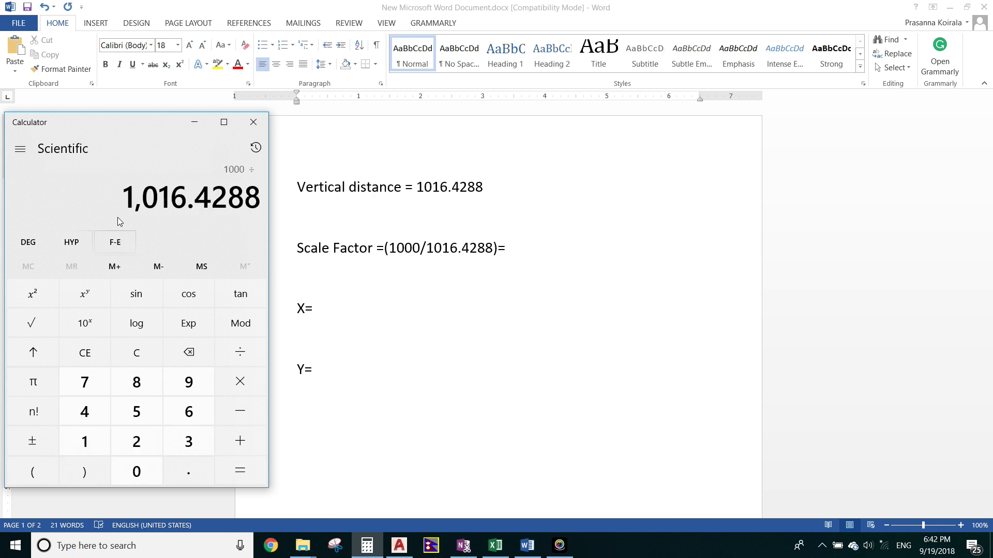
{"action": "key", "text": "Return"}
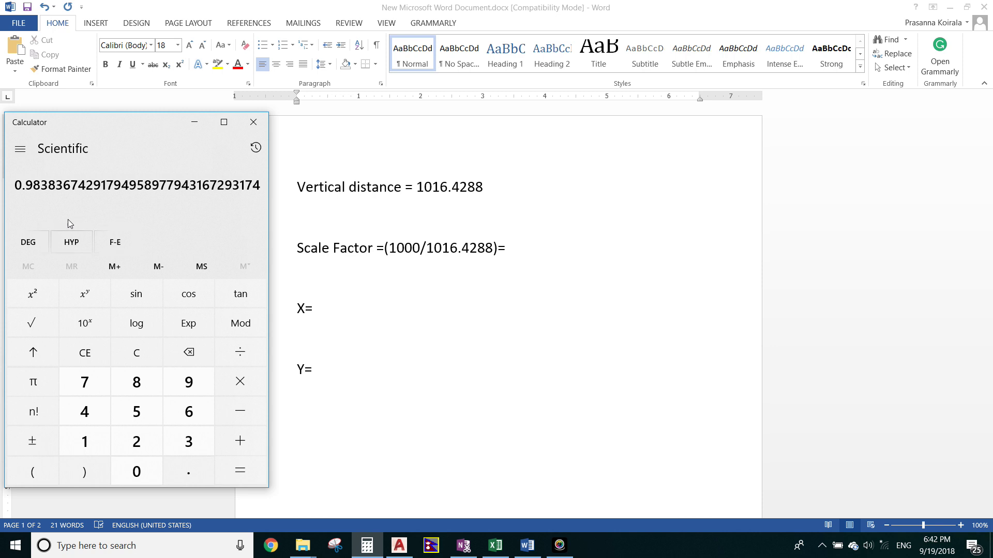
{"action": "left_click", "coordinate": [513, 249]}
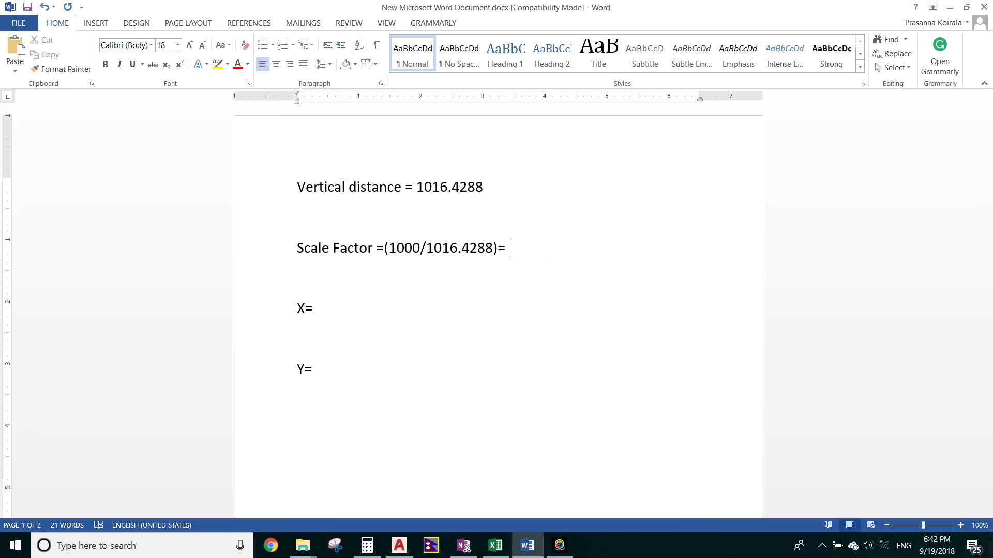
Step: Enter 0.983 as the Scale Factor result and switch back to the AutoCAD map
{"action": "type", "text": "0.983"}
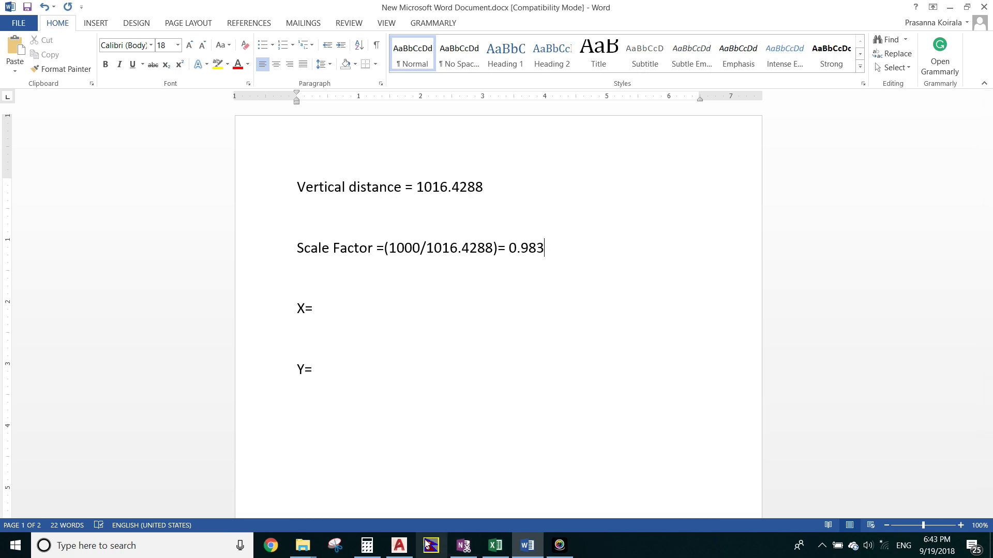
{"action": "left_click", "coordinate": [401, 544]}
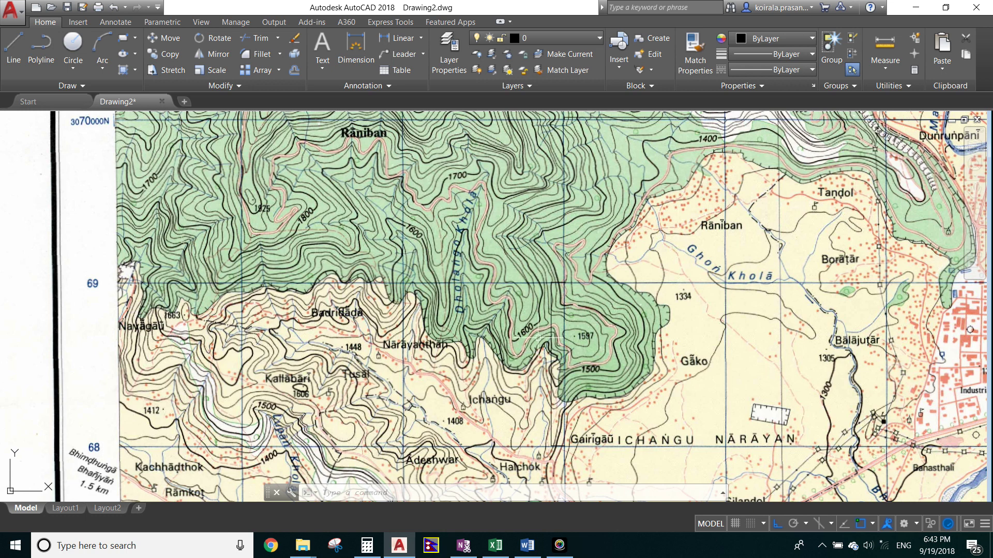
Step: Erase the three temporary polylines near Rāniban with a crossing selection
{"action": "scroll", "coordinate": [526, 240], "scroll_direction": "down", "scroll_amount": 6}
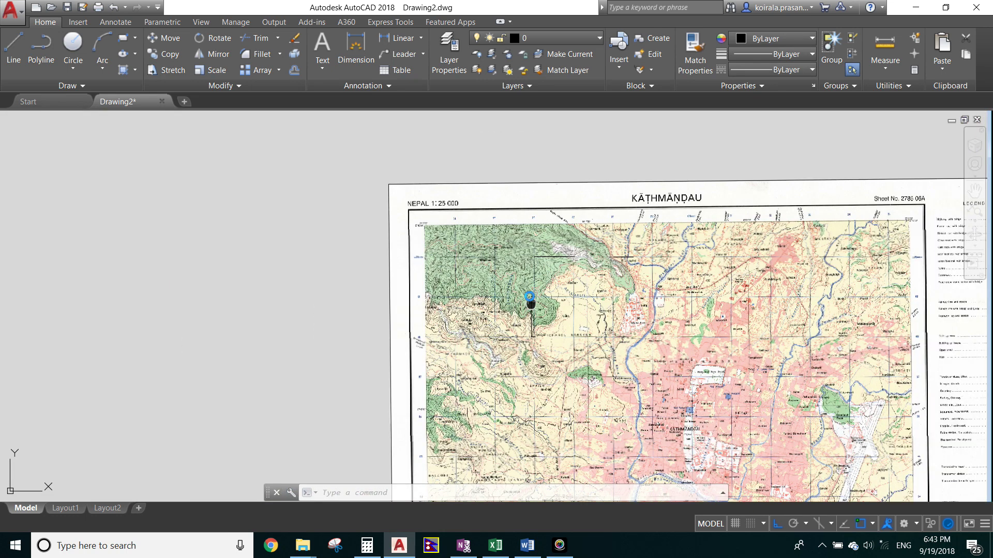
{"action": "scroll", "coordinate": [527, 298], "scroll_direction": "down", "scroll_amount": 3}
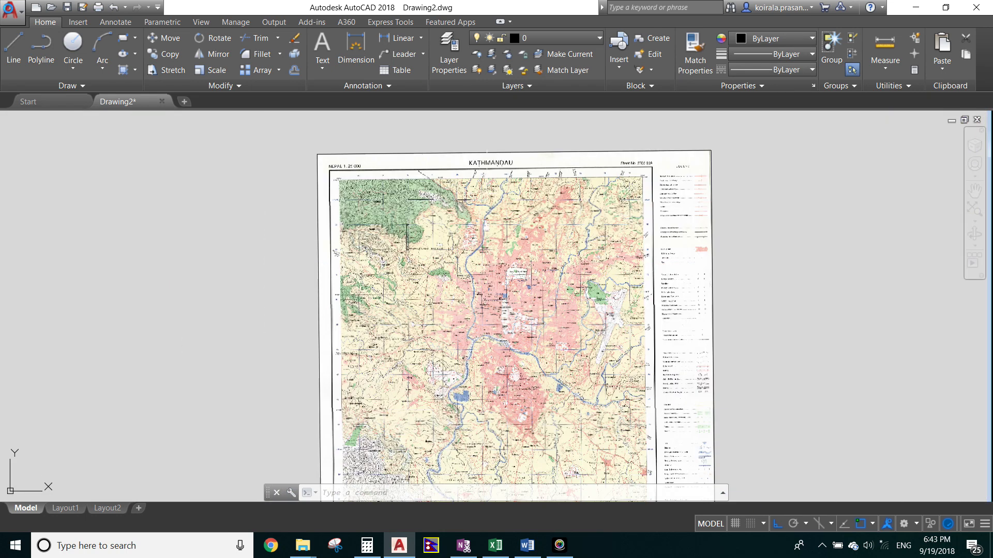
{"action": "left_click", "coordinate": [487, 173]}
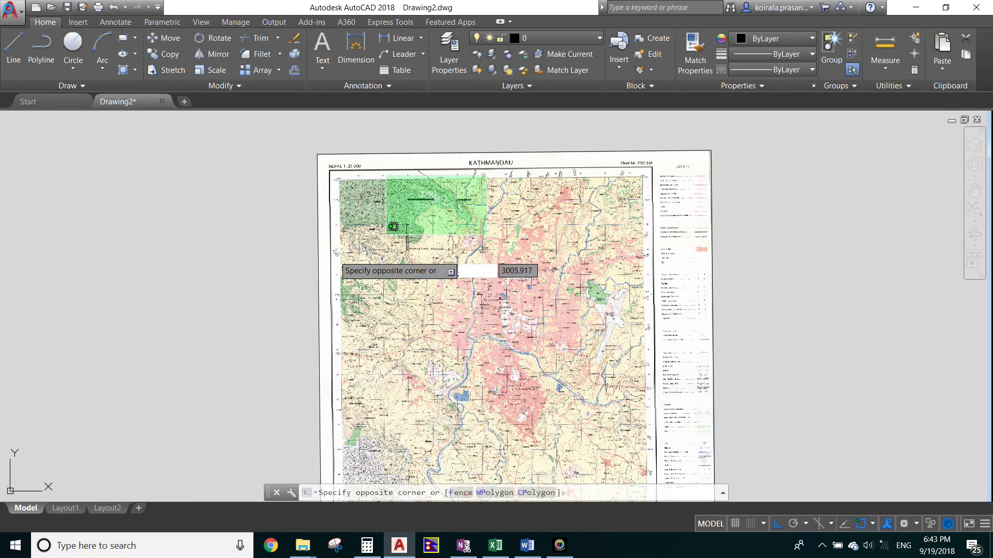
{"action": "left_click", "coordinate": [330, 273]}
{"action": "key", "text": "Delete"}
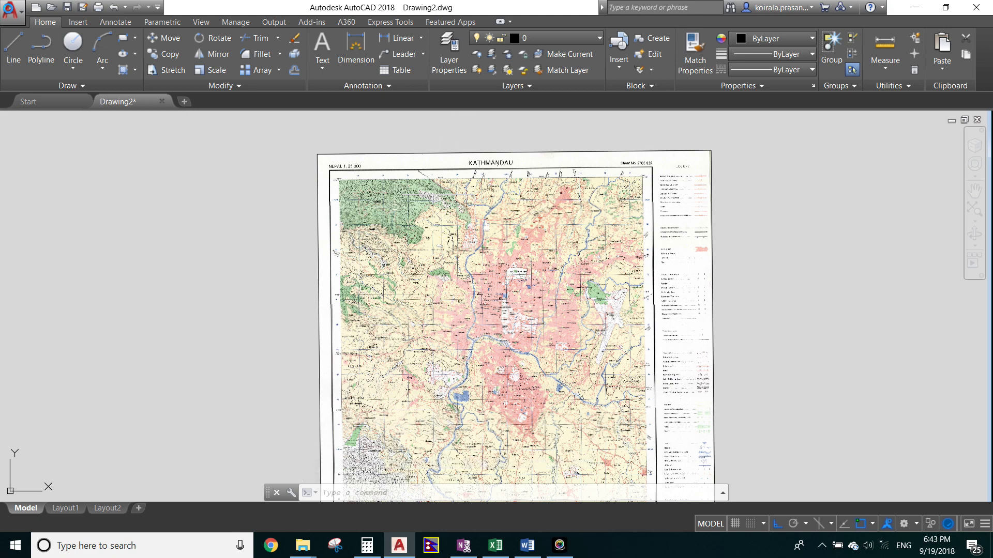
Step: Zoom to the sheet's top-left grid area and start the CIRCLE command
{"action": "scroll", "coordinate": [394, 207], "scroll_direction": "up", "scroll_amount": 5}
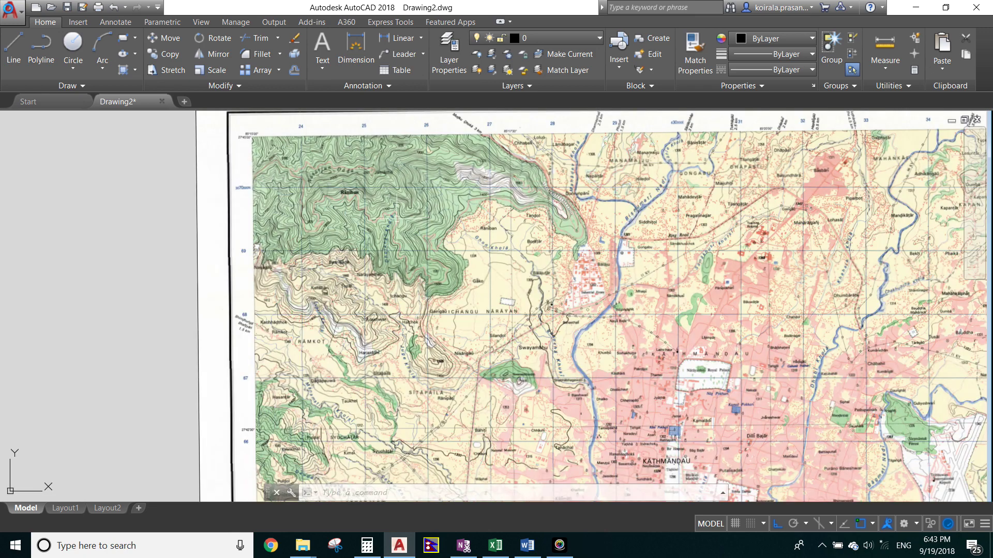
{"action": "middle_click_drag", "start_coordinate": [394, 206], "coordinate": [456, 281]}
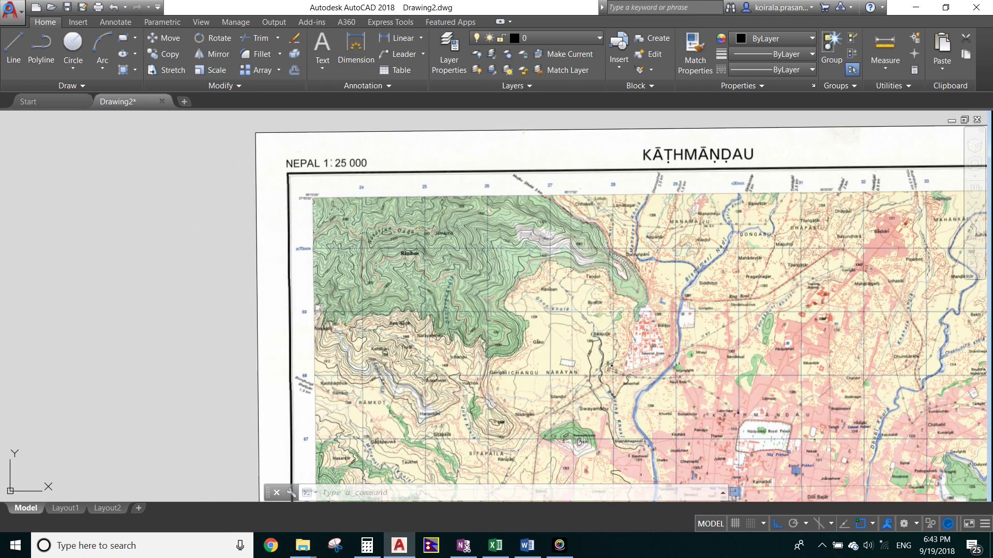
{"action": "middle_click_drag", "start_coordinate": [592, 307], "coordinate": [581, 269]}
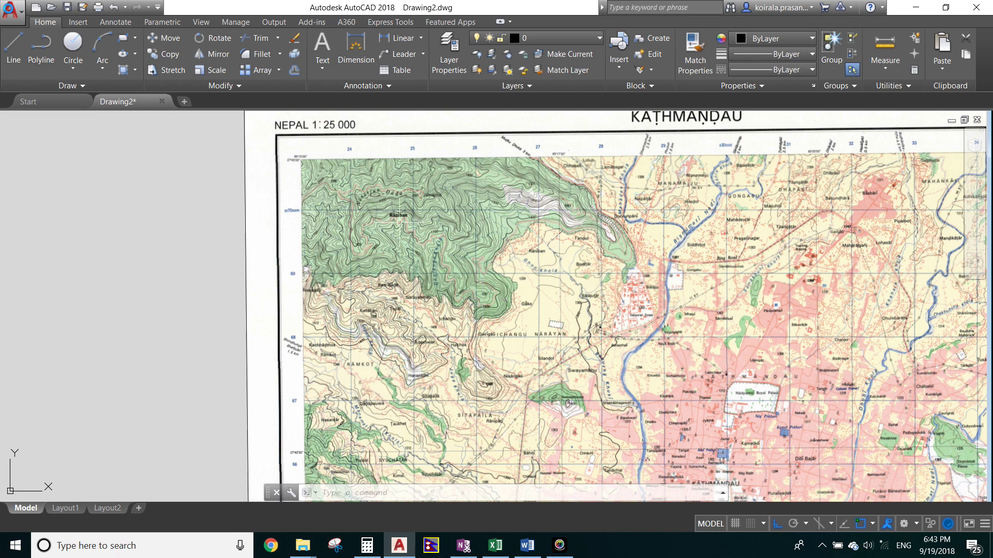
{"action": "key", "text": "Return"}
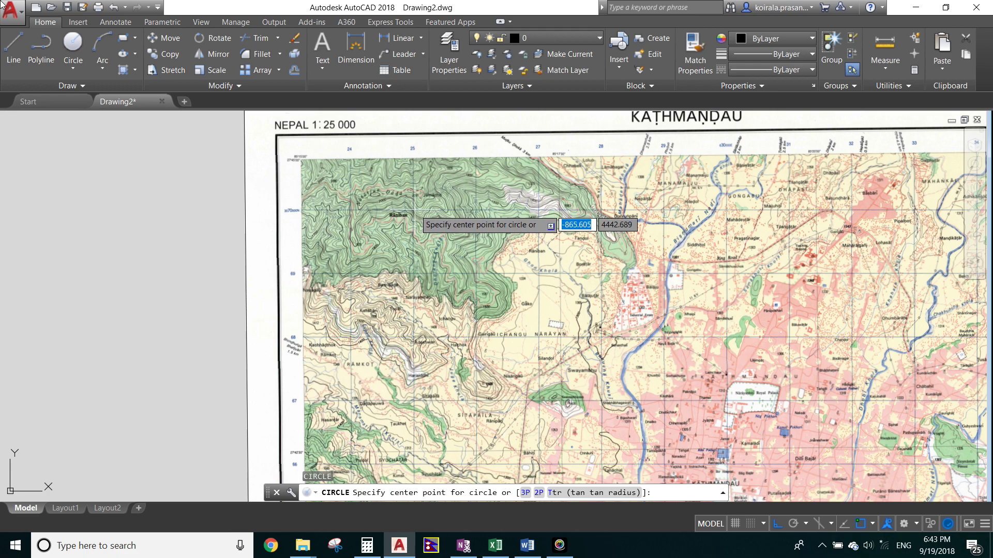
Step: Draw a circle centred on the top-left grid intersection
{"action": "scroll", "coordinate": [413, 211], "scroll_direction": "up", "scroll_amount": 4}
{"action": "scroll", "coordinate": [412, 210], "scroll_direction": "up", "scroll_amount": 5}
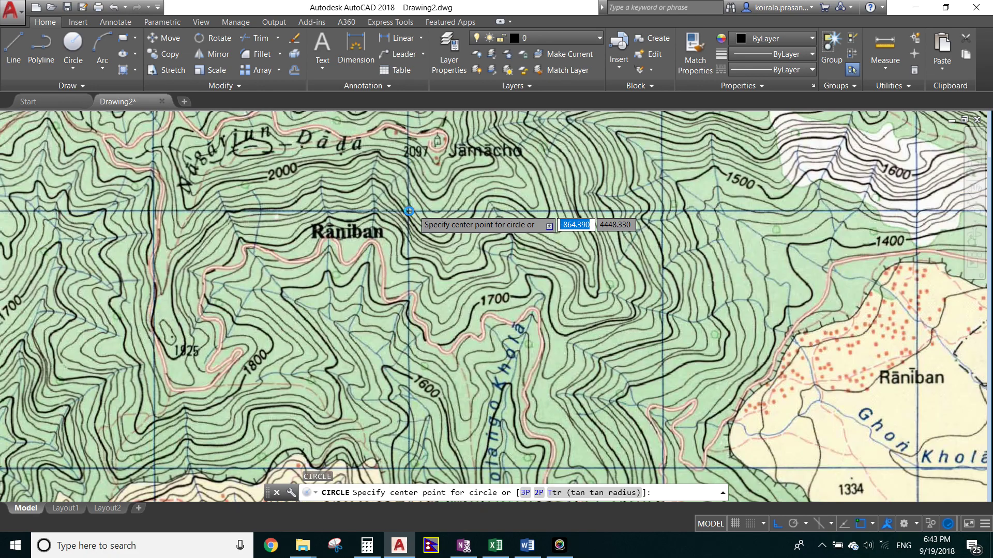
{"action": "scroll", "coordinate": [403, 207], "scroll_direction": "up", "scroll_amount": 6}
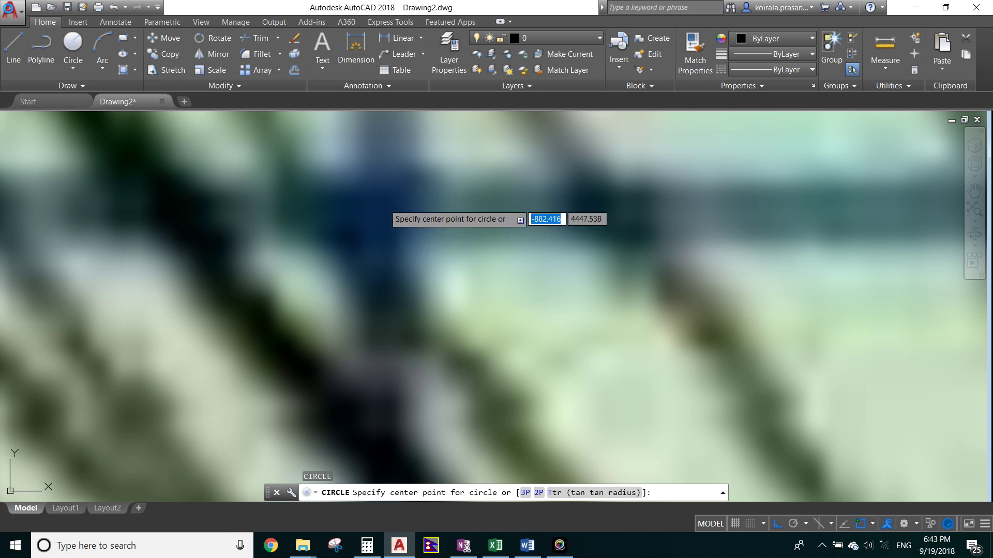
{"action": "left_click", "coordinate": [384, 204]}
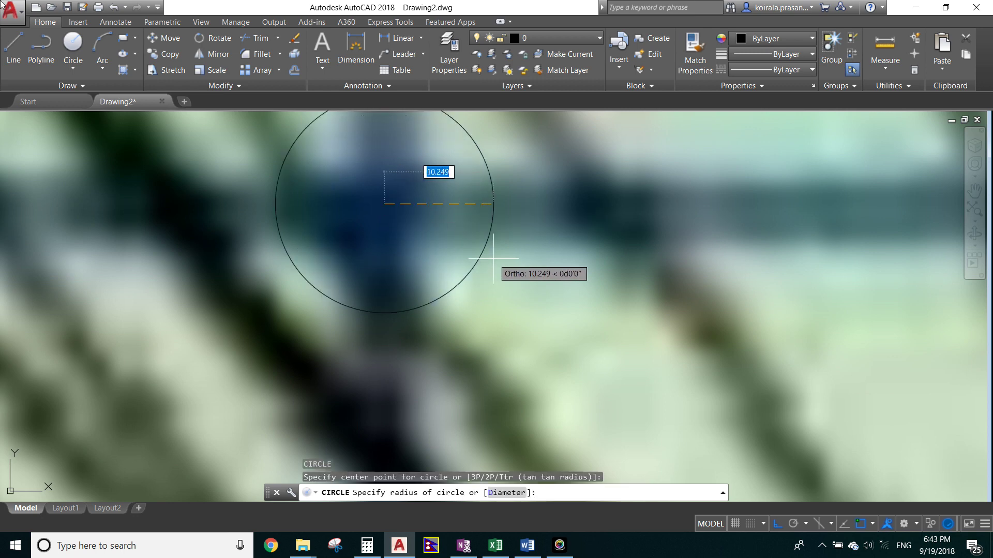
{"action": "left_click", "coordinate": [476, 258]}
Step: Pan along the top border to read easting labels 24–29, then return to the Word notes
{"action": "scroll", "coordinate": [380, 288], "scroll_direction": "down", "scroll_amount": 4}
{"action": "scroll", "coordinate": [379, 288], "scroll_direction": "down", "scroll_amount": 5}
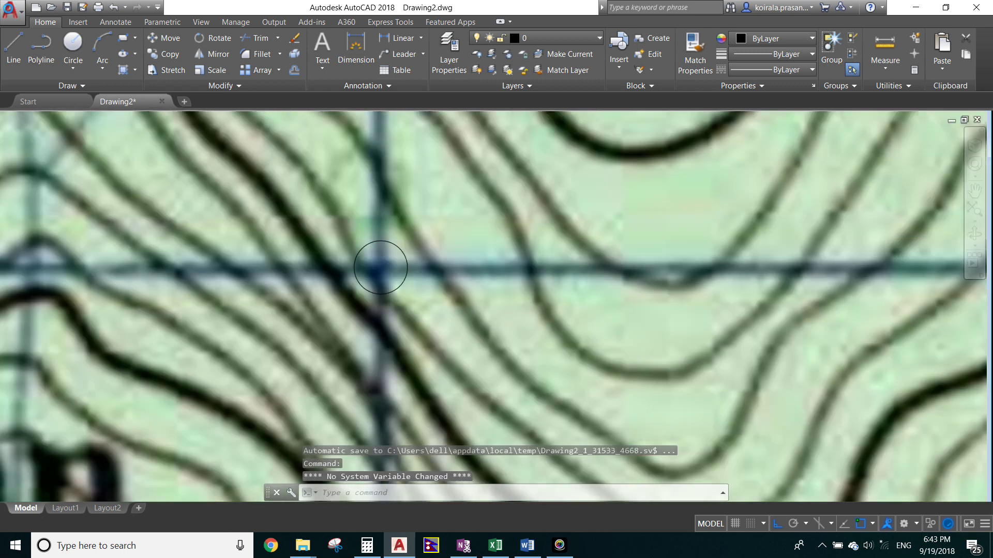
{"action": "scroll", "coordinate": [382, 270], "scroll_direction": "down", "scroll_amount": 6}
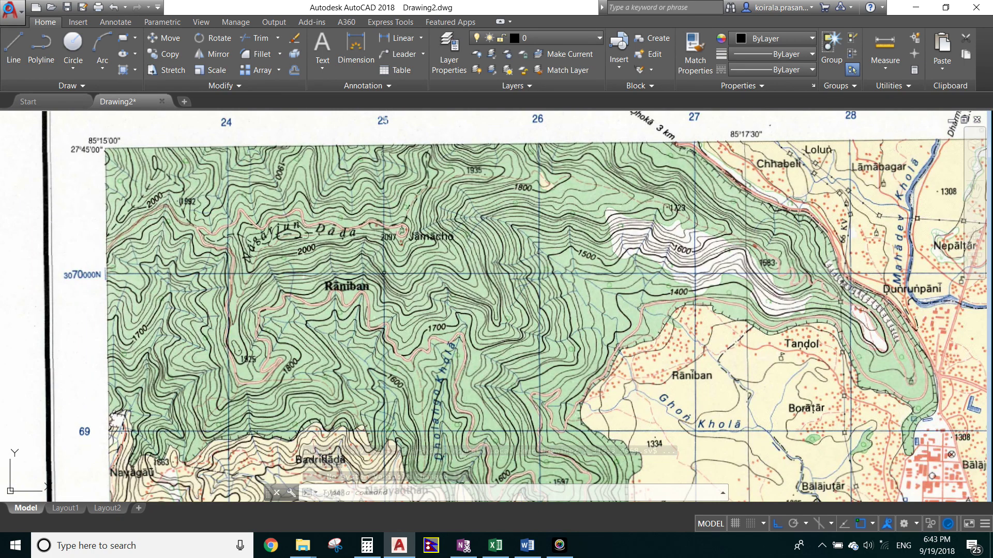
{"action": "middle_click_drag", "start_coordinate": [470, 264], "coordinate": [297, 310]}
{"action": "middle_click_drag", "start_coordinate": [890, 266], "coordinate": [784, 268]}
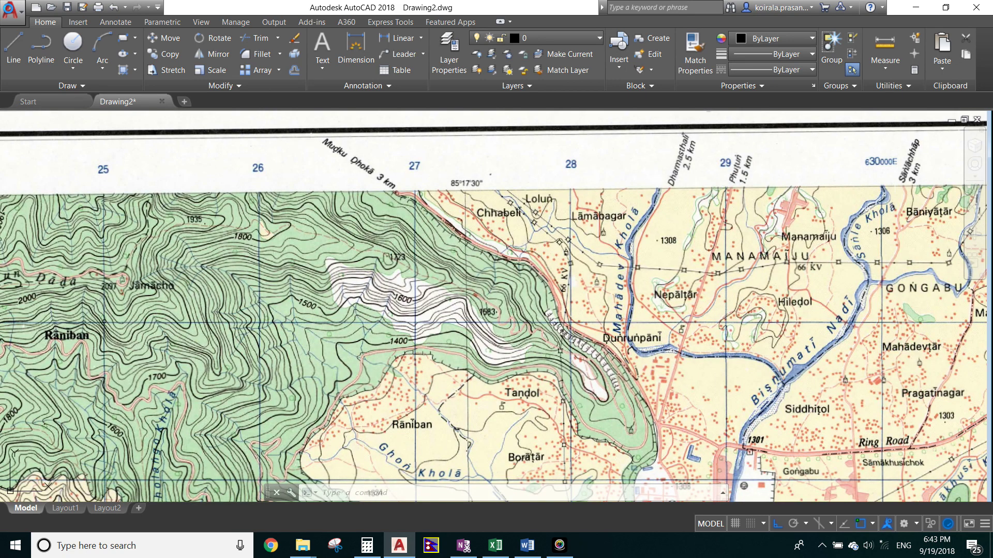
{"action": "middle_click_drag", "start_coordinate": [104, 321], "coordinate": [297, 312]}
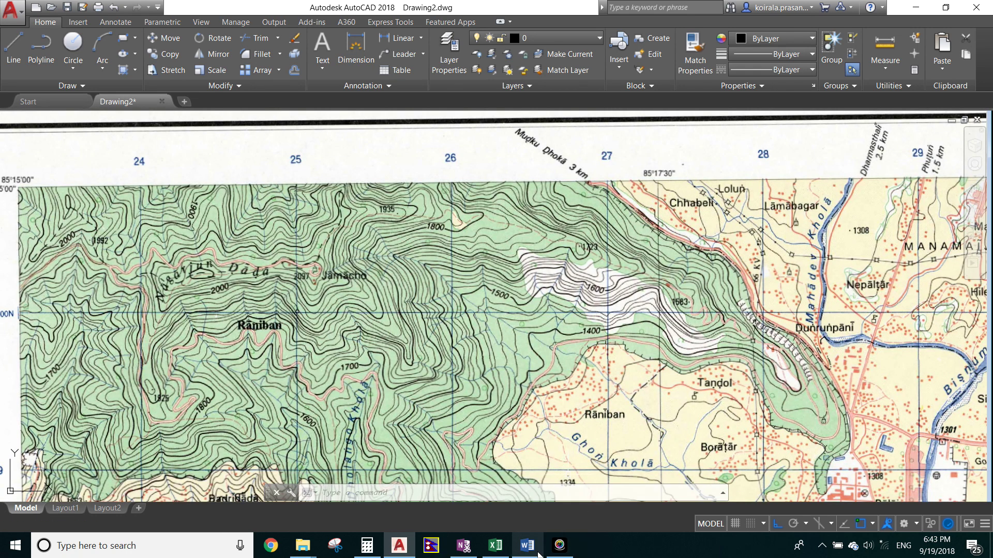
{"action": "left_click", "coordinate": [527, 546]}
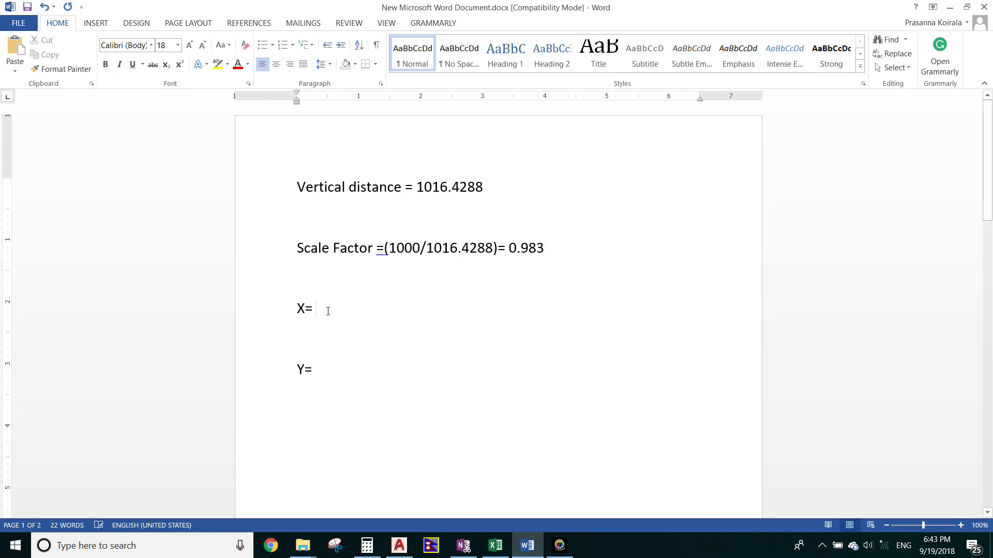
Step: Enter 625000 as the easting after X= in the Word notes, then go back to AutoCAD
{"action": "type", "text": "625"}
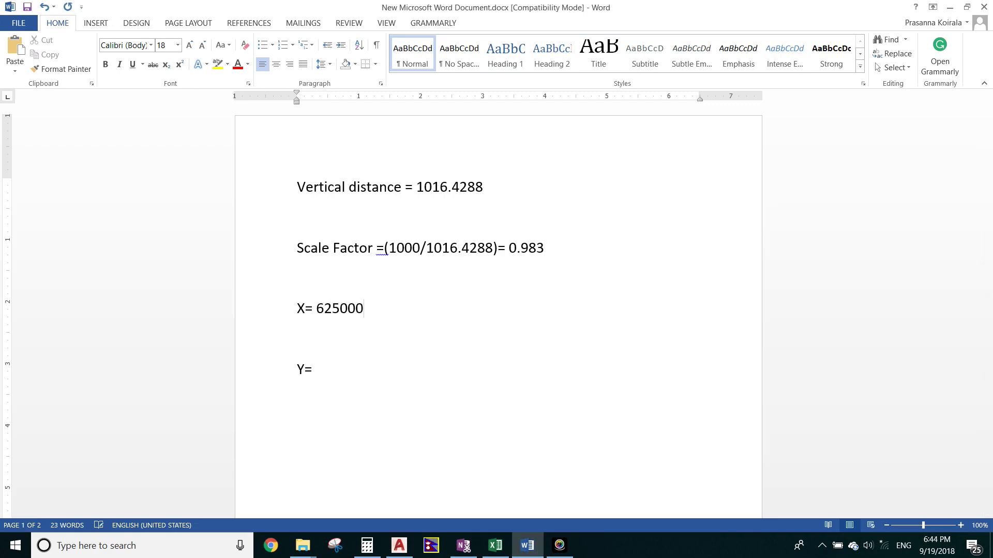
{"action": "type", "text": "000"}
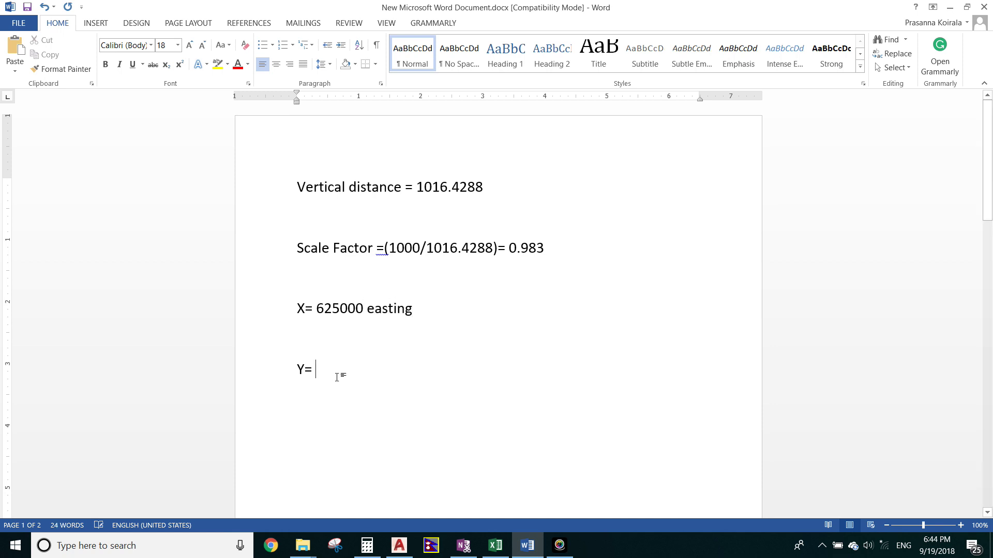
{"action": "left_click", "coordinate": [398, 546]}
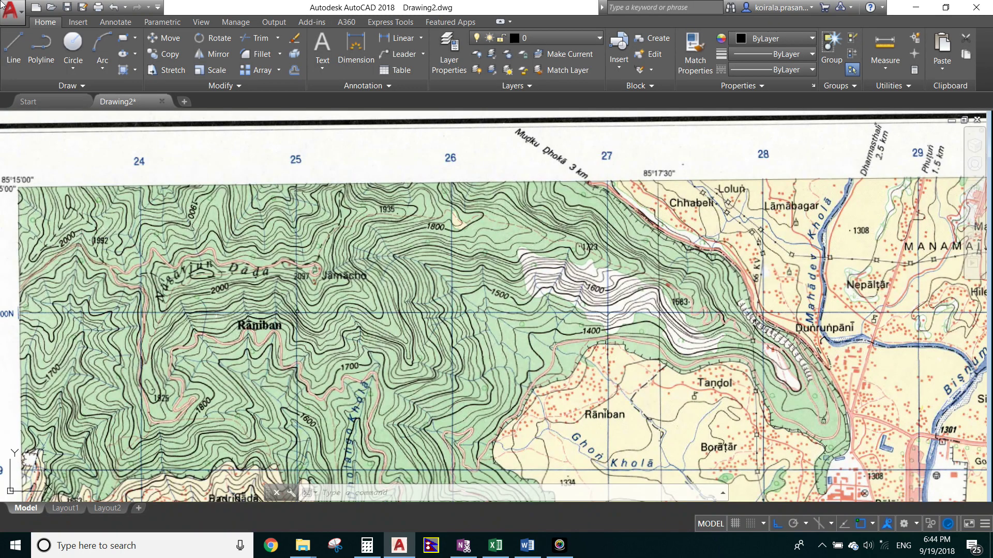
Step: Pan the map to show its left border and the 3070000N northing label
{"action": "middle_click_drag", "start_coordinate": [344, 310], "coordinate": [457, 312]}
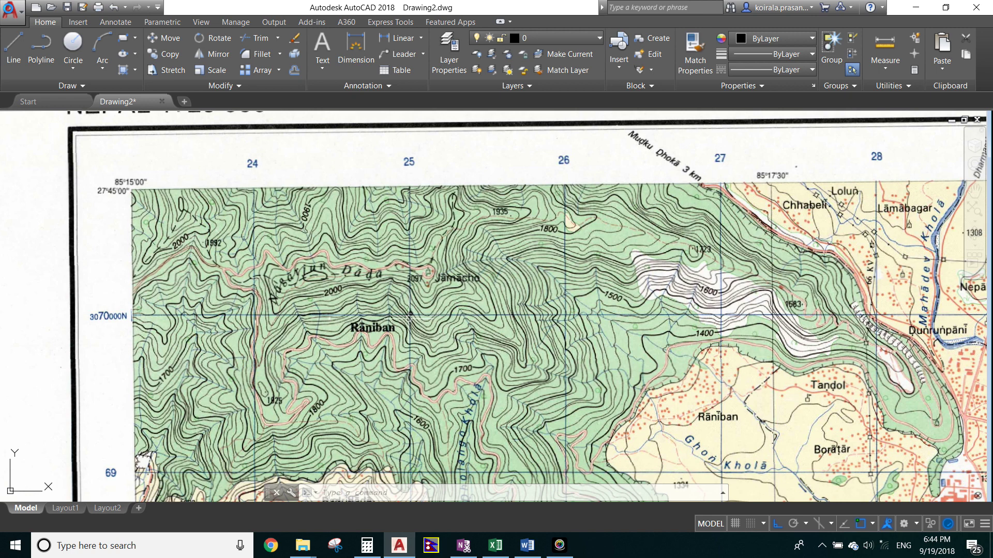
{"action": "scroll", "coordinate": [412, 316], "scroll_direction": "up", "scroll_amount": 4}
{"action": "scroll", "coordinate": [412, 316], "scroll_direction": "down", "scroll_amount": 2}
{"action": "scroll", "coordinate": [412, 316], "scroll_direction": "down", "scroll_amount": 2}
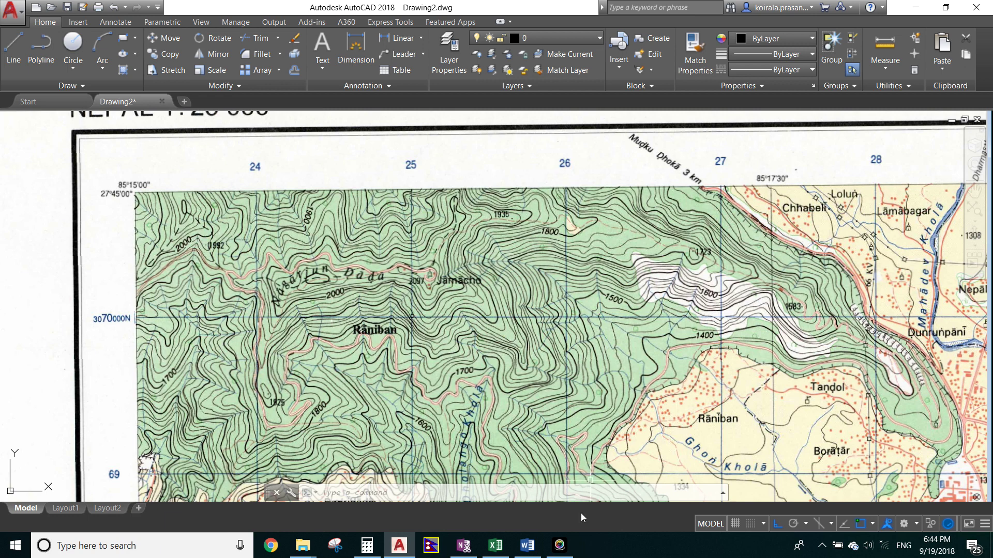
Step: Record Y= 3070000 under the easting in the Word notes and return to AutoCAD
{"action": "left_click", "coordinate": [527, 546]}
{"action": "type", "text": "3070000"}
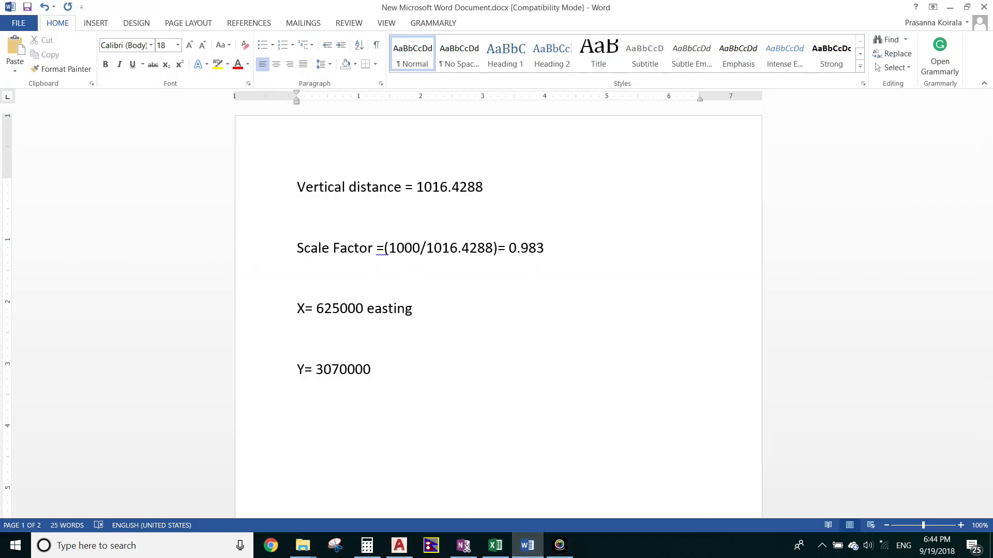
{"action": "left_click", "coordinate": [403, 549]}
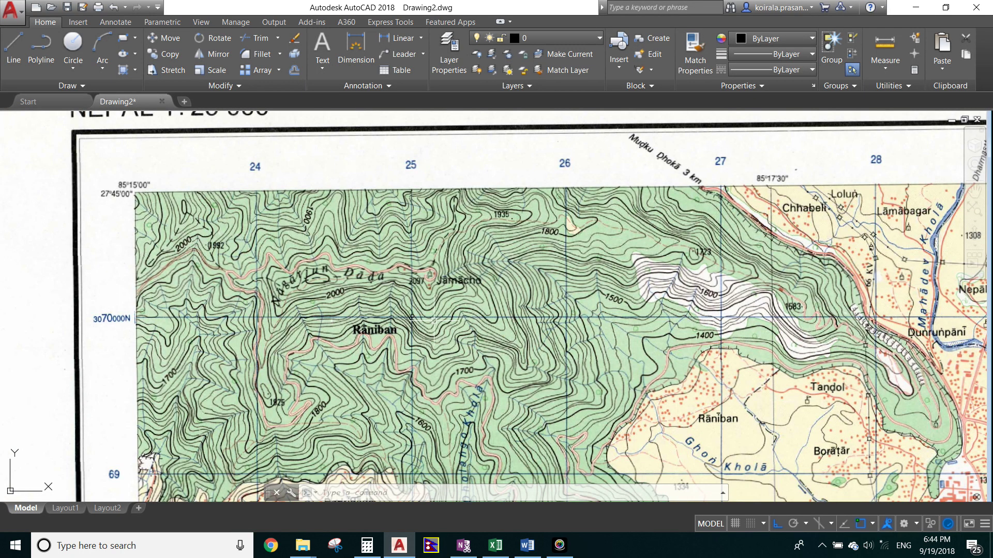
Step: Start the BLOCK command and name the new block KTM Block
{"action": "middle_click_drag", "start_coordinate": [467, 358], "coordinate": [383, 253]}
{"action": "scroll", "coordinate": [448, 313], "scroll_direction": "down", "scroll_amount": 5}
{"action": "type", "text": "bloc"}
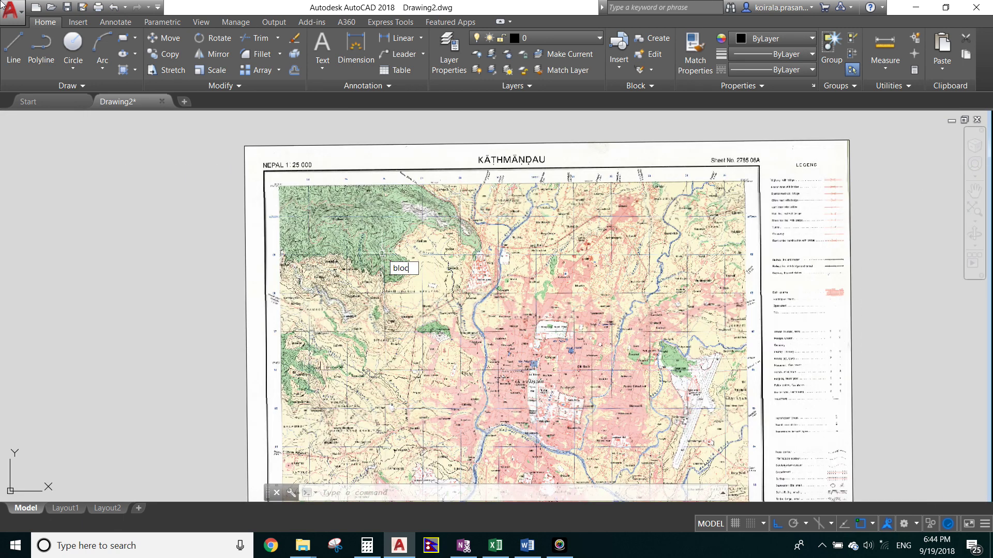
{"action": "type", "text": "k"}
{"action": "key", "text": "Return"}
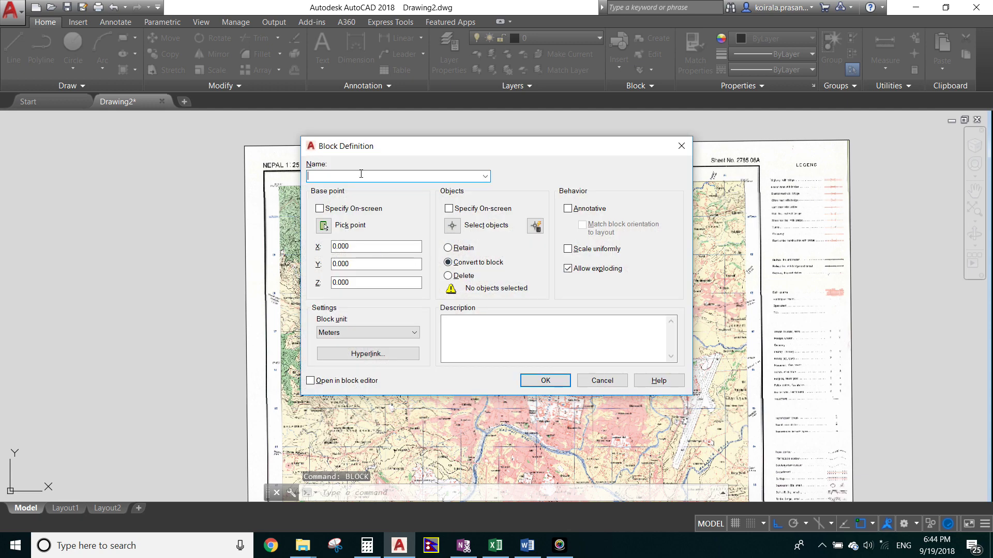
{"action": "type", "text": "KTM Block"}
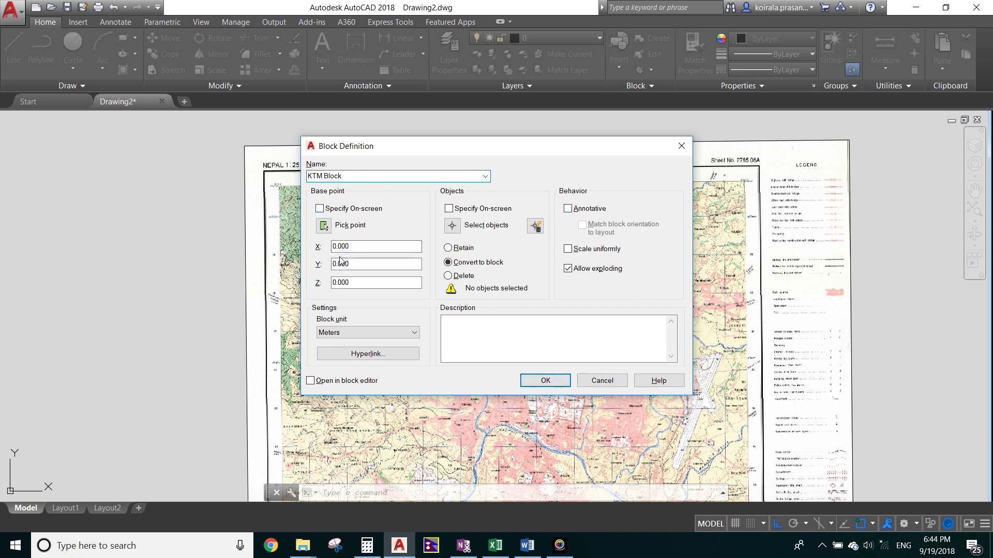
Step: Set the block's base point at the 3070000N grid line crossing near Raniban
{"action": "left_click", "coordinate": [323, 227]}
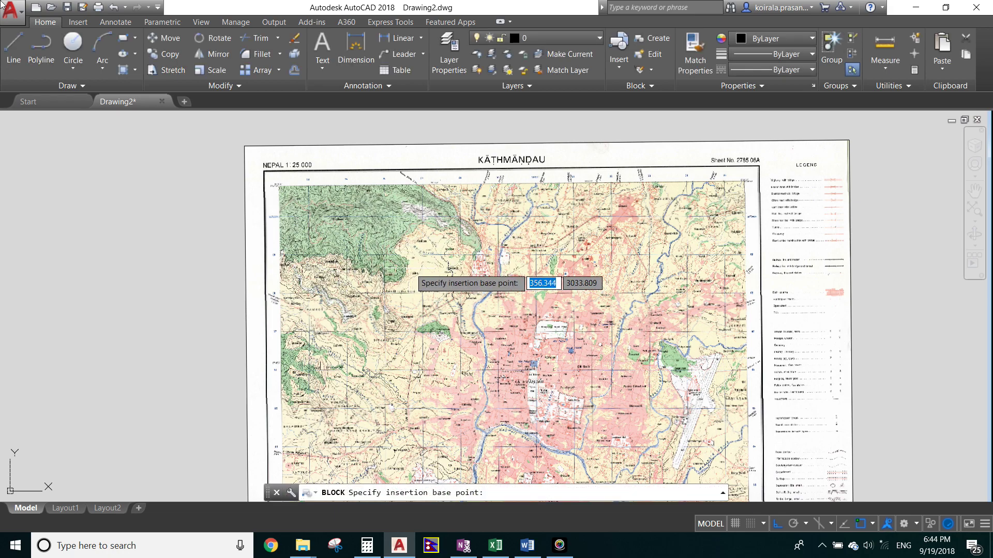
{"action": "scroll", "coordinate": [370, 230], "scroll_direction": "up", "scroll_amount": 5}
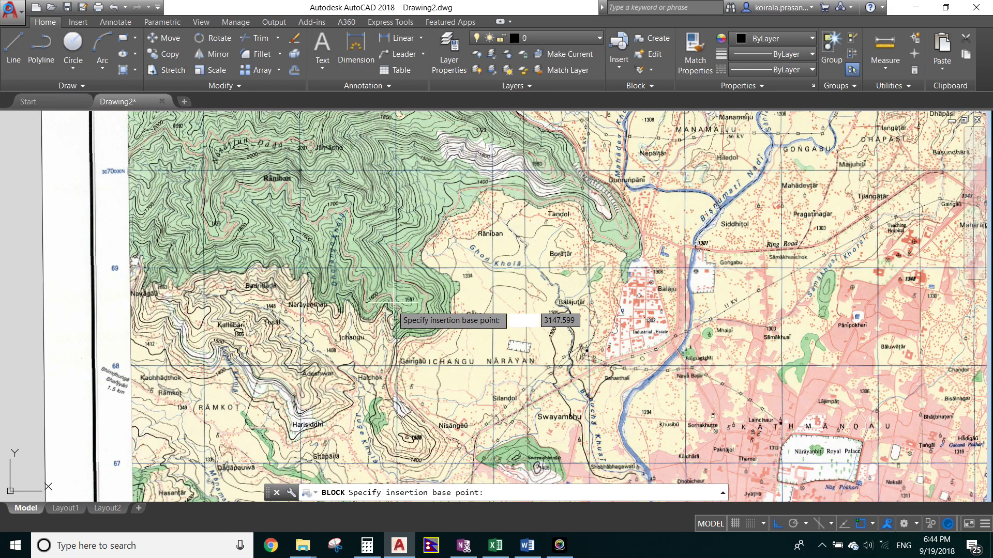
{"action": "scroll", "coordinate": [403, 299], "scroll_direction": "down", "scroll_amount": 6}
{"action": "scroll", "coordinate": [336, 217], "scroll_direction": "up", "scroll_amount": 8}
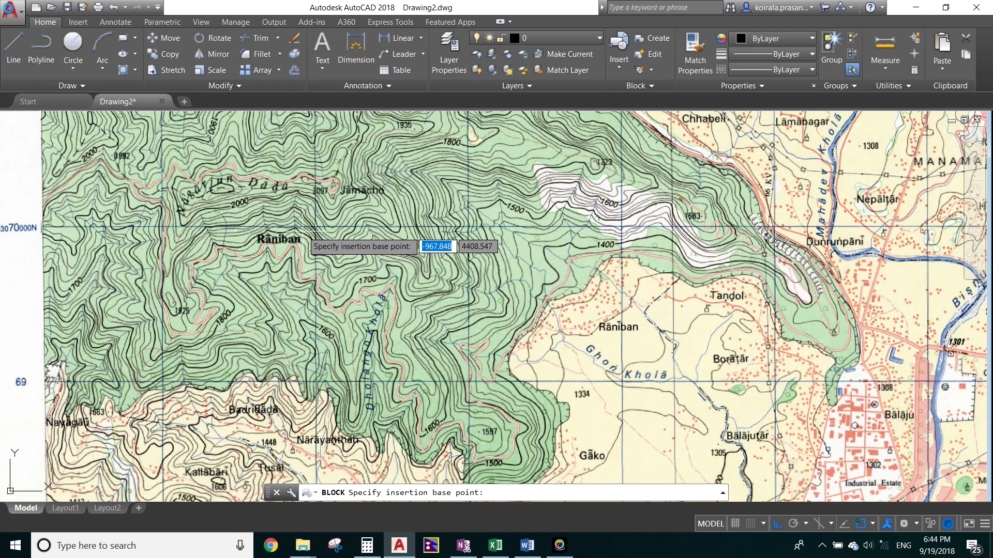
{"action": "scroll", "coordinate": [313, 227], "scroll_direction": "up", "scroll_amount": 7}
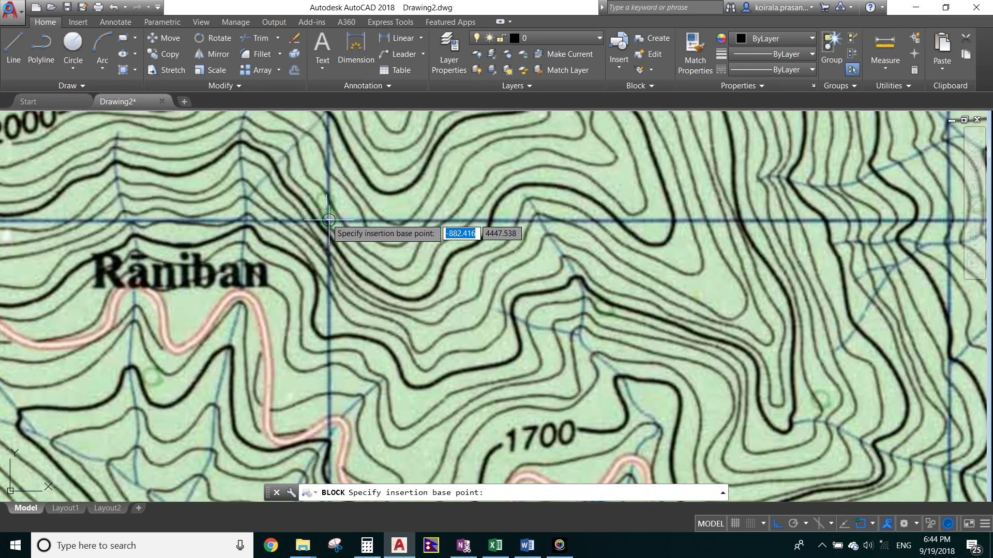
{"action": "scroll", "coordinate": [328, 220], "scroll_direction": "up", "scroll_amount": 6}
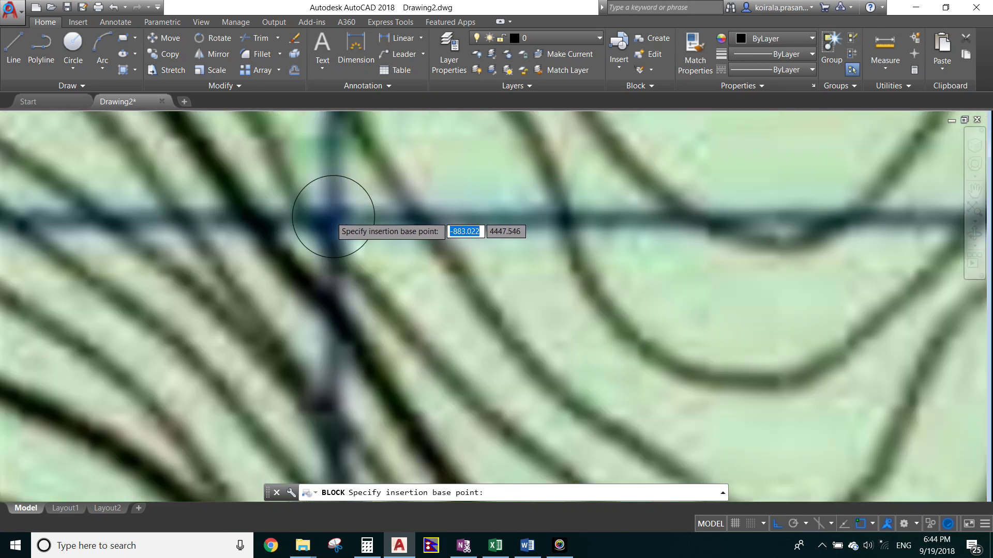
{"action": "scroll", "coordinate": [333, 217], "scroll_direction": "up", "scroll_amount": 2}
{"action": "scroll", "coordinate": [334, 217], "scroll_direction": "down", "scroll_amount": 2}
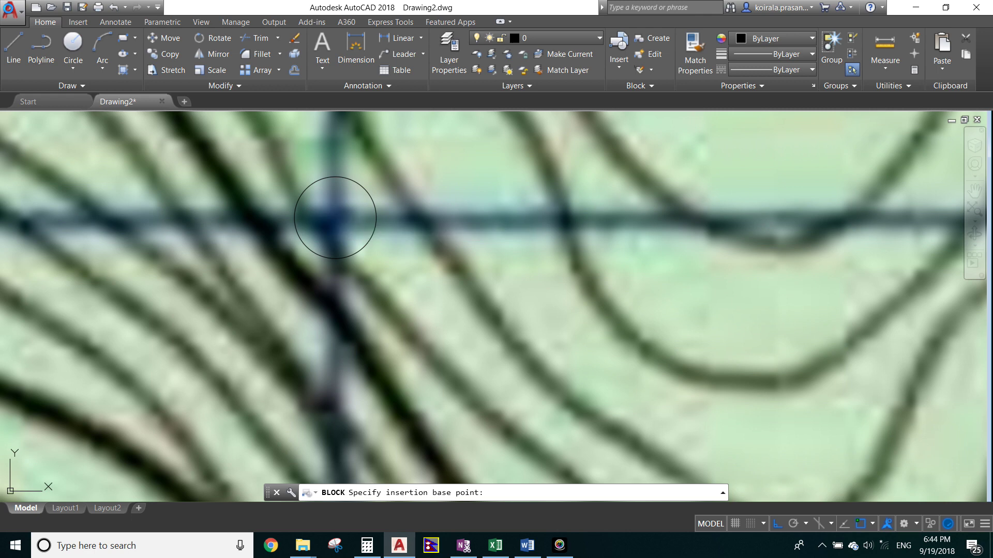
{"action": "left_click", "coordinate": [335, 218]}
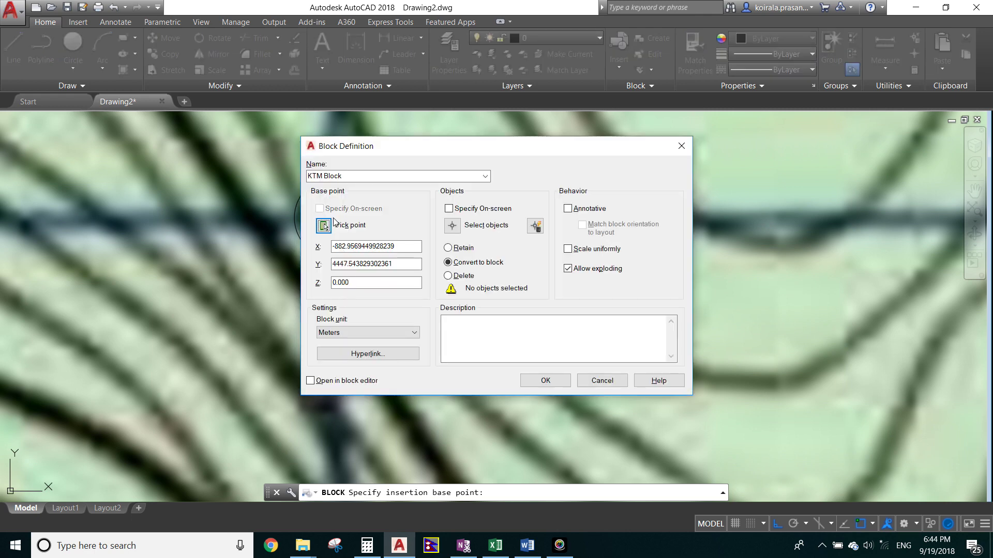
{"action": "left_click", "coordinate": [557, 384]}
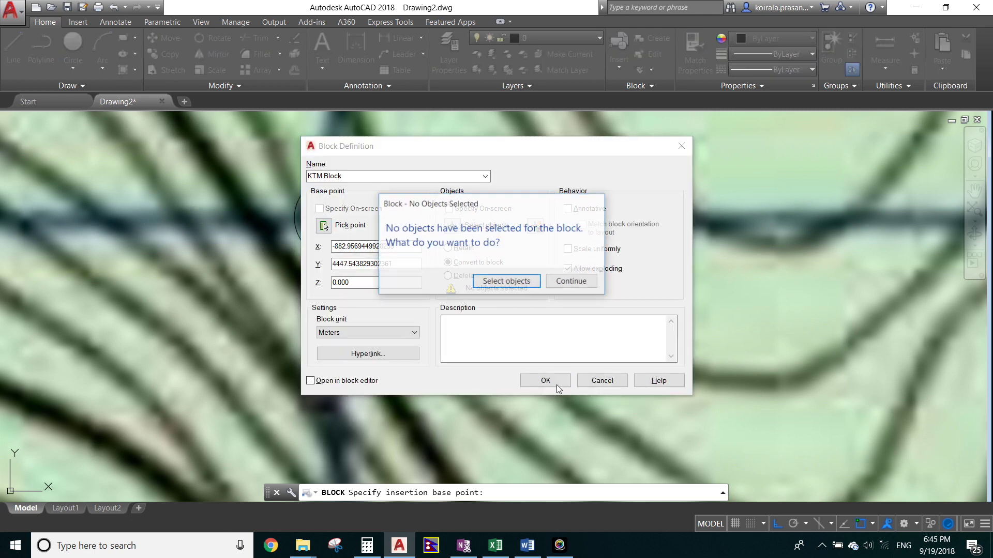
Step: Select the whole scanned map image with a crossing window and create the block
{"action": "left_click", "coordinate": [511, 286]}
{"action": "scroll", "coordinate": [455, 269], "scroll_direction": "down", "scroll_amount": 4}
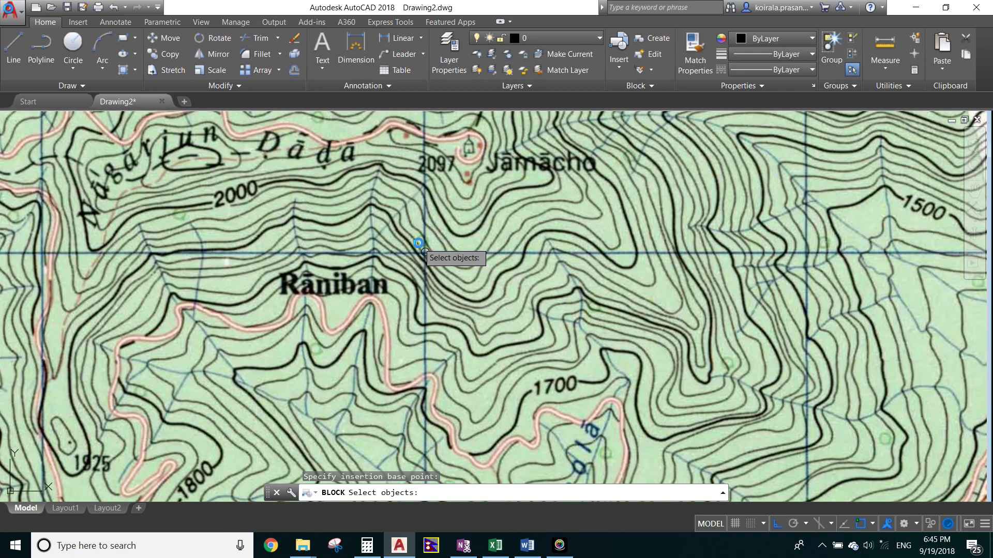
{"action": "scroll", "coordinate": [418, 243], "scroll_direction": "down", "scroll_amount": 5}
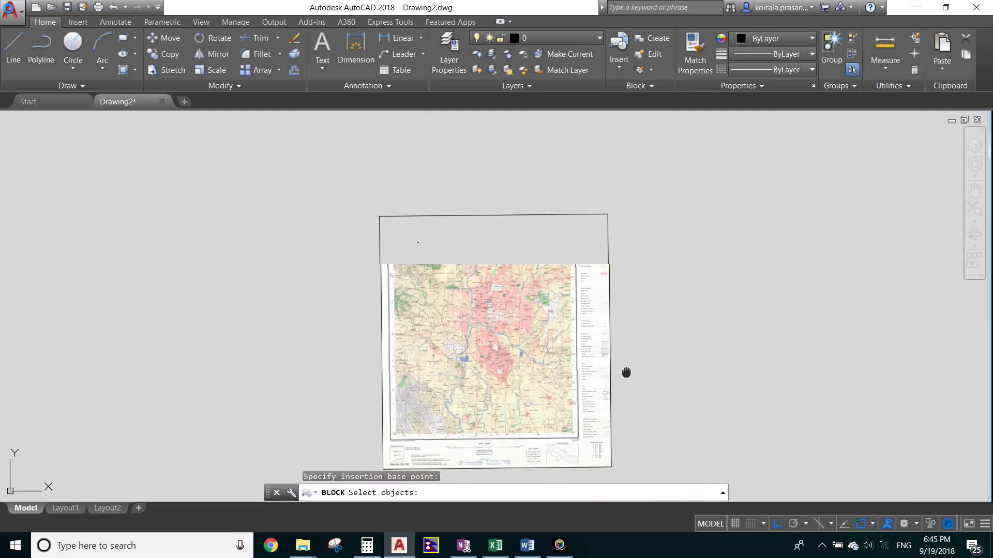
{"action": "middle_click_drag", "start_coordinate": [626, 373], "coordinate": [585, 290]}
{"action": "left_click", "coordinate": [638, 416]}
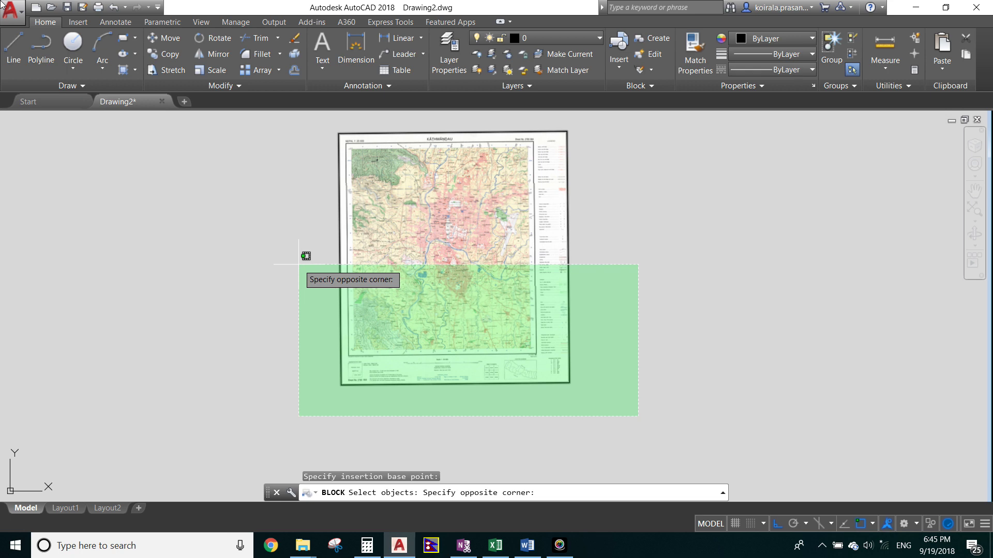
{"action": "left_click", "coordinate": [298, 264]}
{"action": "key", "text": "Return"}
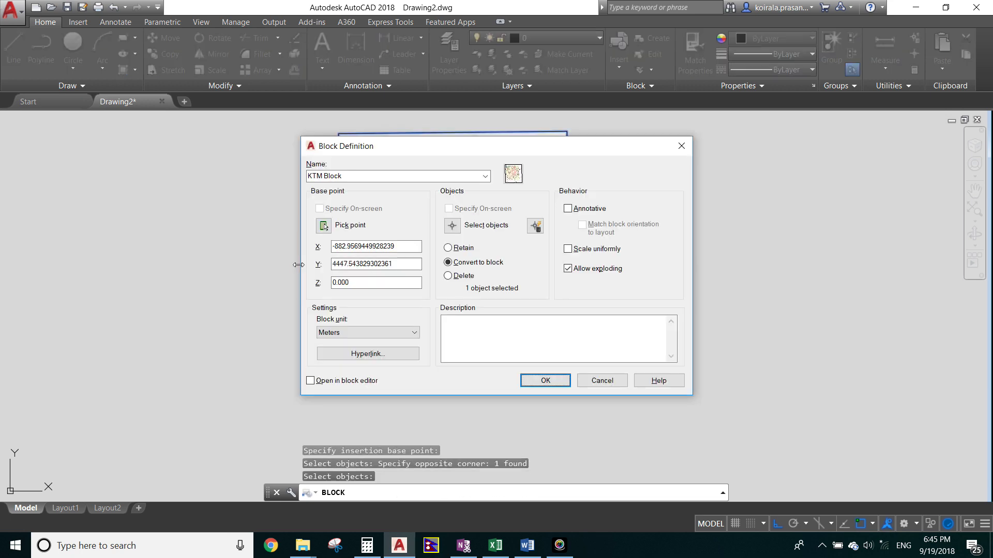
{"action": "left_click", "coordinate": [546, 380]}
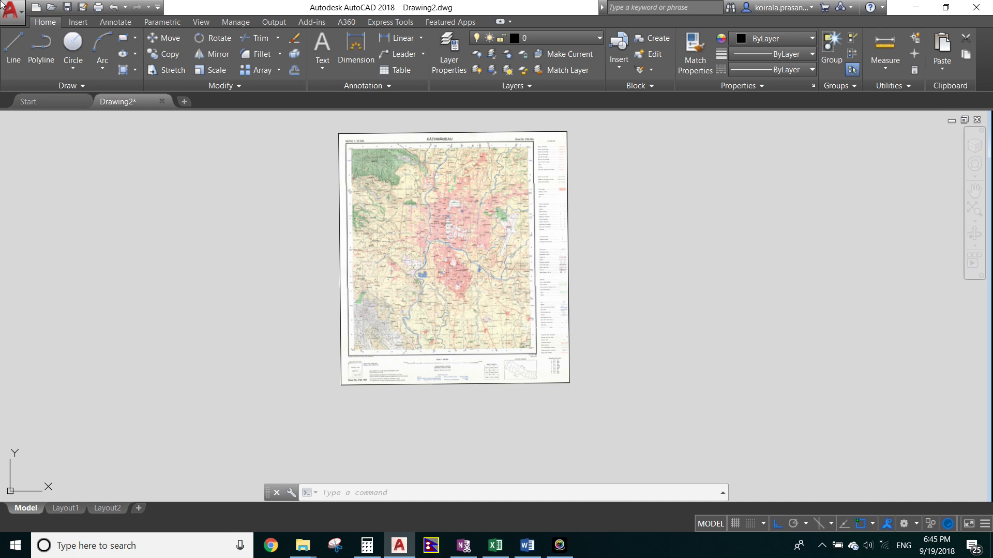
Step: Run INSERT and paste the easting 625000 from the Word notes into Insertion X
{"action": "type", "text": "INSERT"}
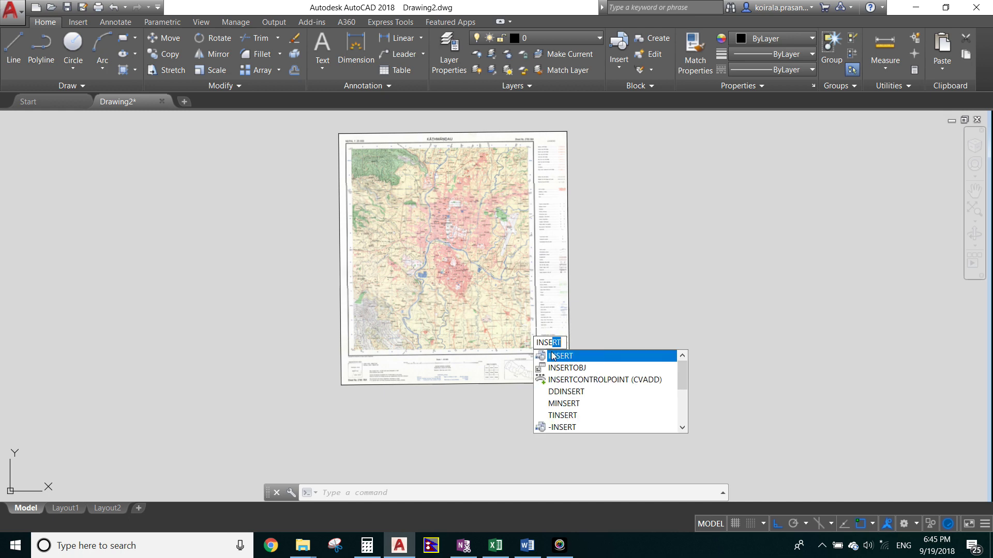
{"action": "left_click", "coordinate": [565, 356]}
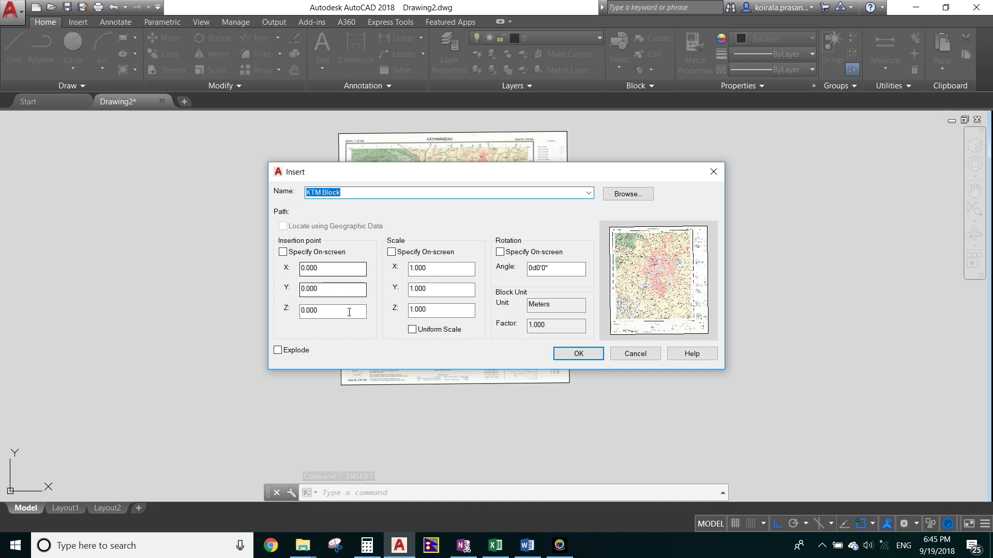
{"action": "left_click", "coordinate": [527, 546]}
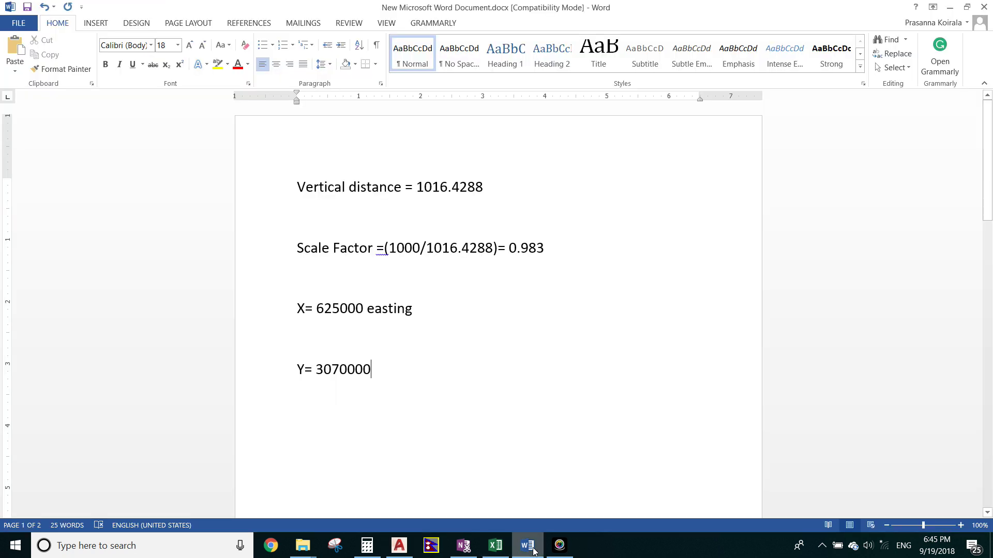
{"action": "left_click_drag", "start_coordinate": [364, 309], "coordinate": [316, 309]}
{"action": "right_click", "coordinate": [339, 313]}
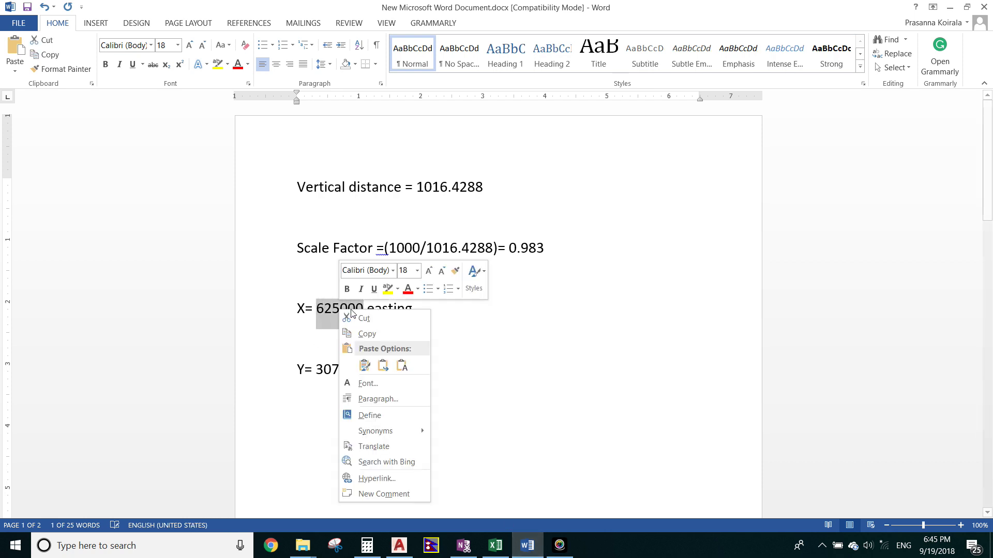
{"action": "left_click", "coordinate": [368, 335]}
{"action": "left_click", "coordinate": [399, 546]}
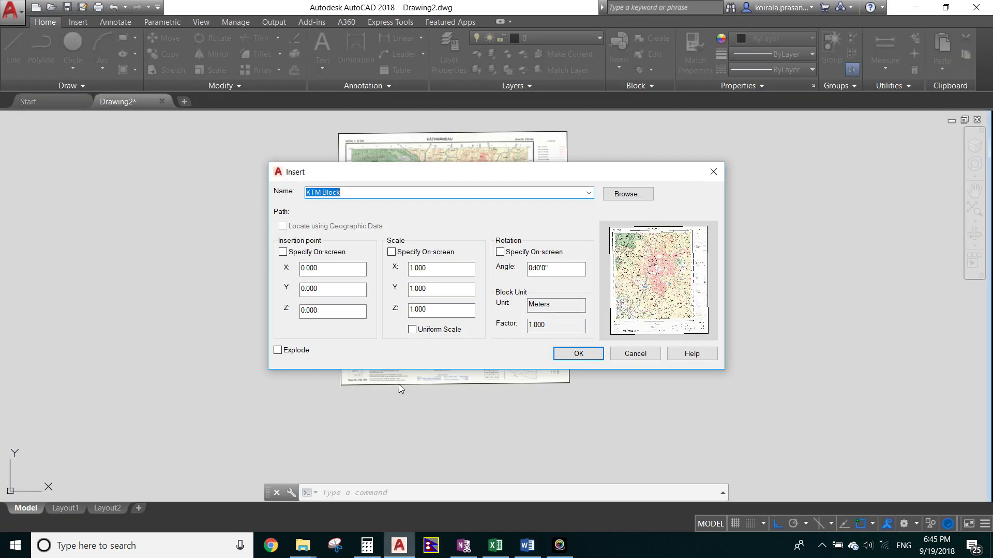
{"action": "left_click_drag", "start_coordinate": [317, 269], "coordinate": [301, 289]}
{"action": "right_click", "coordinate": [324, 270]}
{"action": "left_click", "coordinate": [354, 318]}
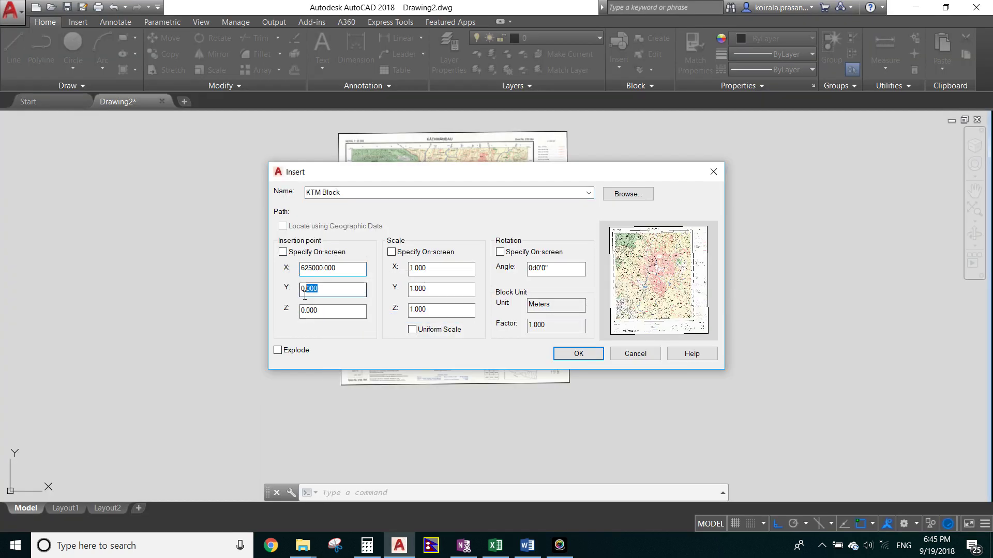
Step: Copy the northing 3070000 from the Word notes and paste it into Insertion Y
{"action": "left_click", "coordinate": [527, 546]}
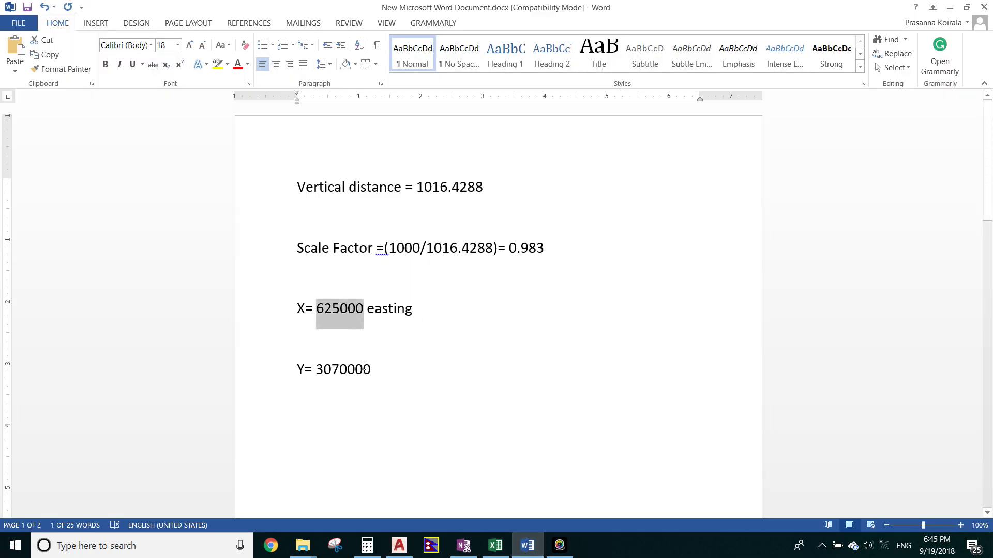
{"action": "left_click_drag", "start_coordinate": [371, 369], "coordinate": [329, 371]}
{"action": "right_click", "coordinate": [329, 370]}
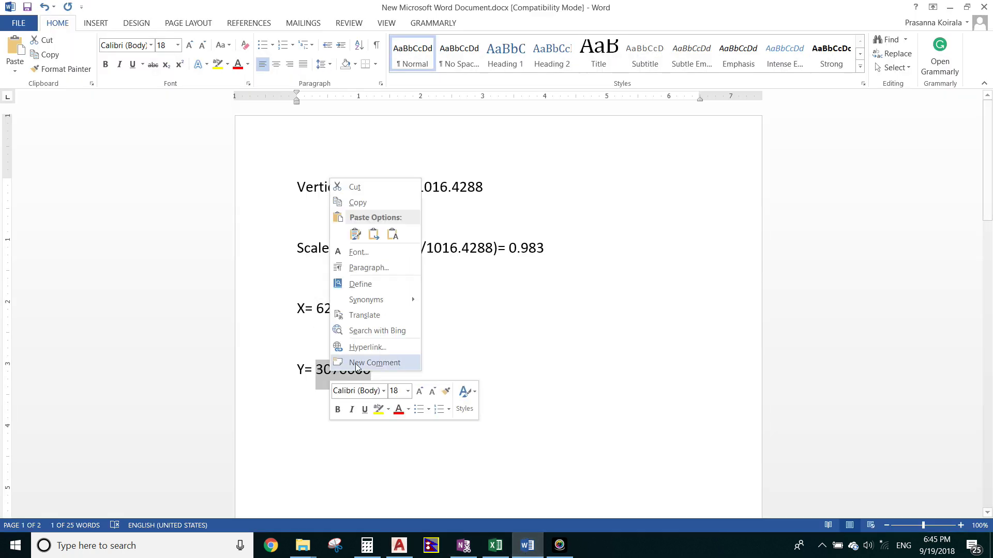
{"action": "left_click", "coordinate": [356, 205]}
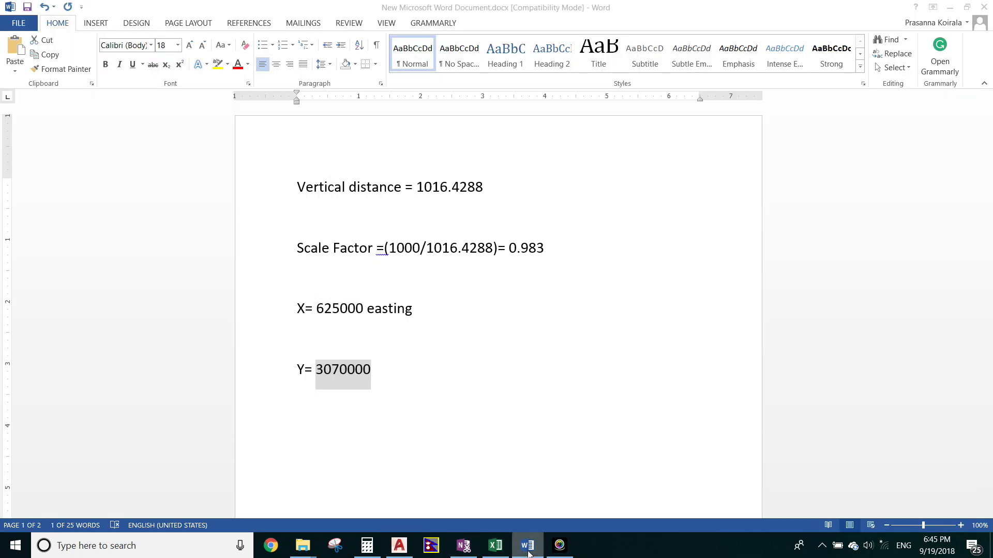
{"action": "left_click", "coordinate": [527, 546]}
{"action": "right_click", "coordinate": [326, 289]}
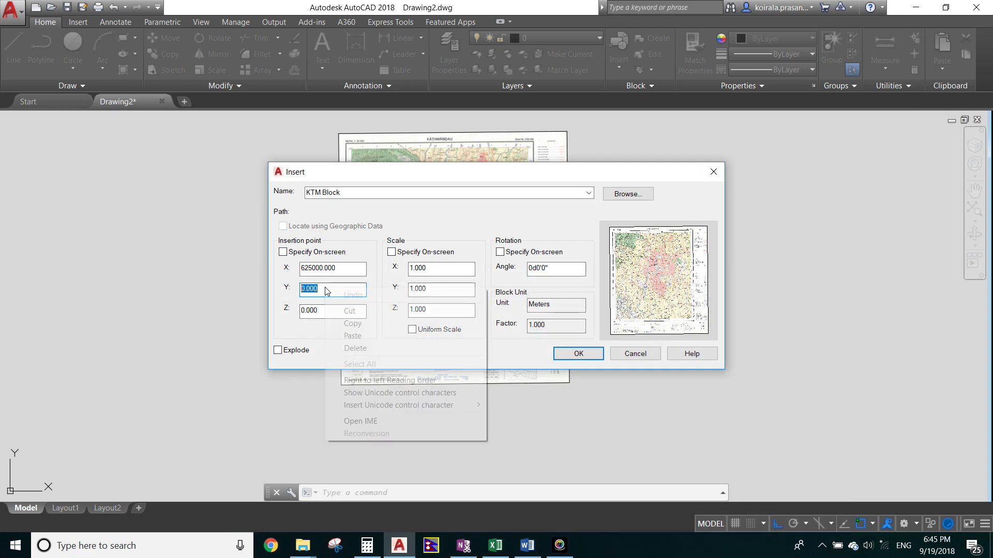
{"action": "left_click", "coordinate": [365, 334]}
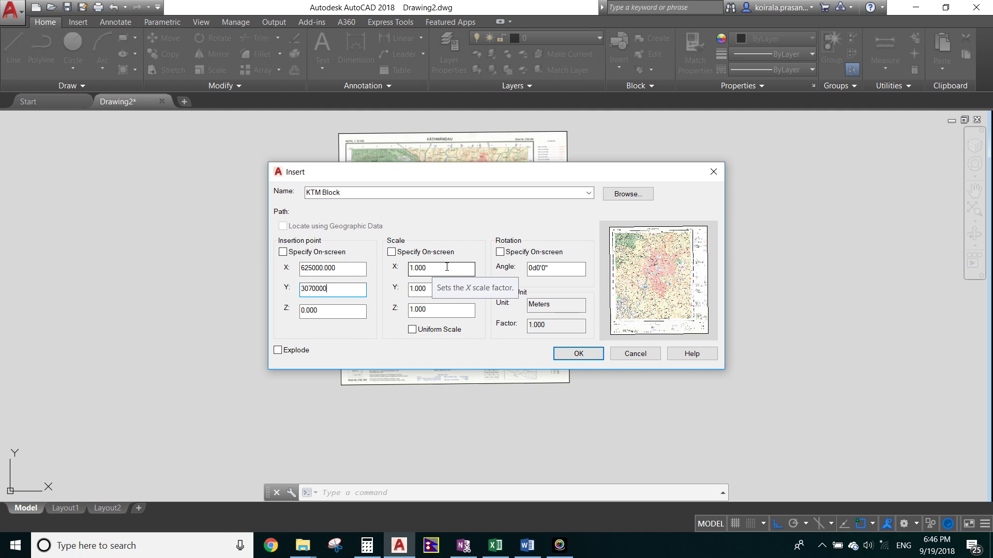
Step: After checking the Word notes, set the KTM Block's Y scale to 0.983 and insert it
{"action": "left_click", "coordinate": [532, 552]}
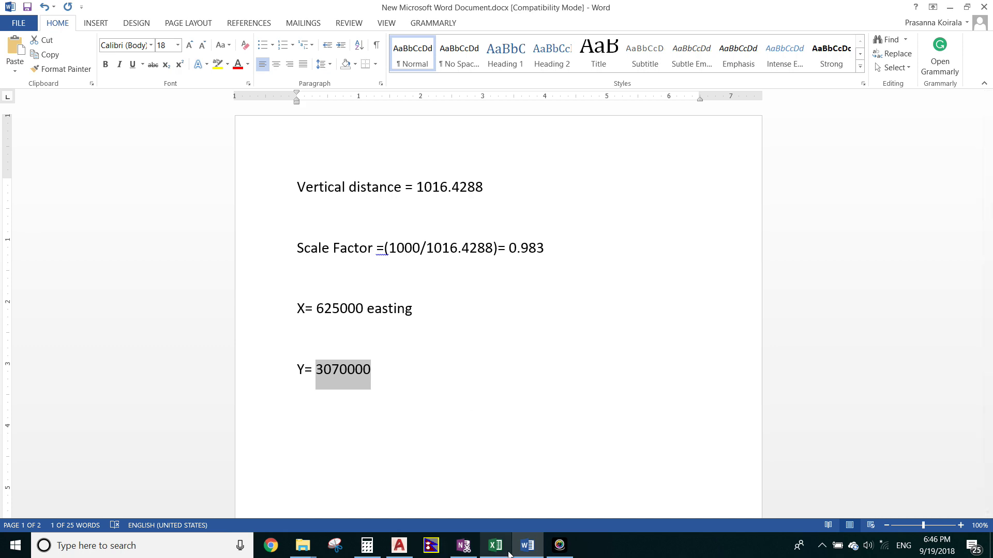
{"action": "key", "text": "alt+Tab"}
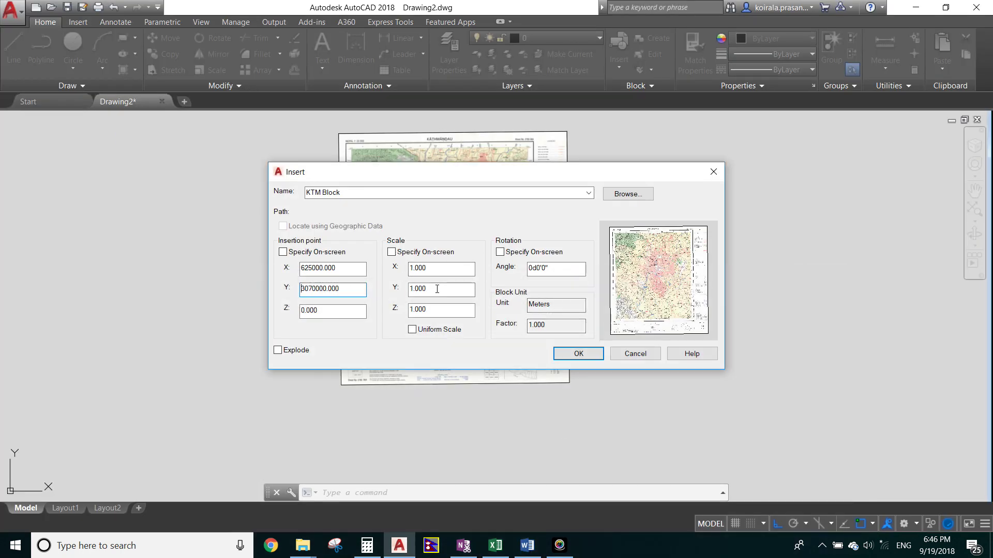
{"action": "double_click", "coordinate": [438, 290]}
{"action": "type", "text": "0.983"}
{"action": "left_click", "coordinate": [578, 353]}
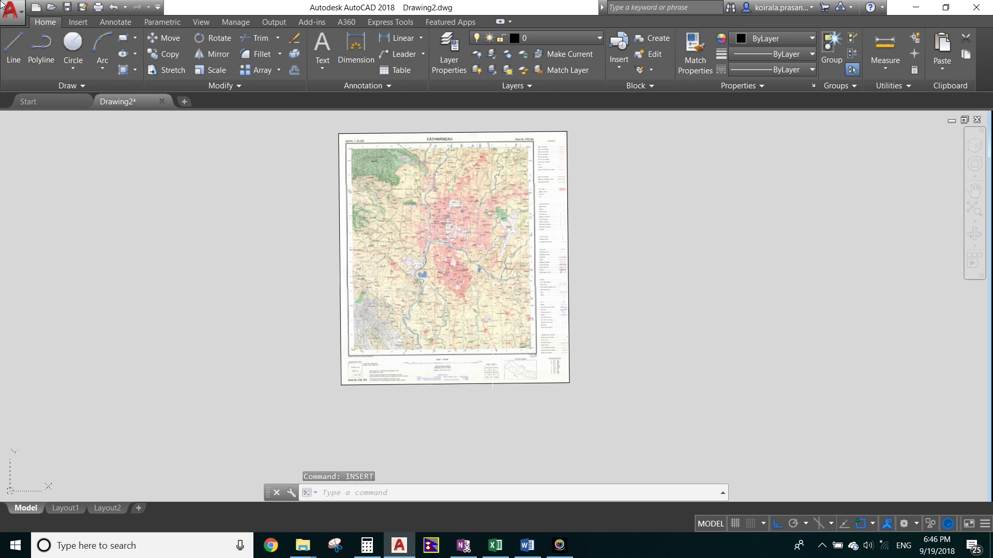
Step: Zoom All with Z and A, then wheel-zoom so the inserted Kathmandu sheet fills the view
{"action": "type", "text": "z"}
{"action": "key", "text": "Return"}
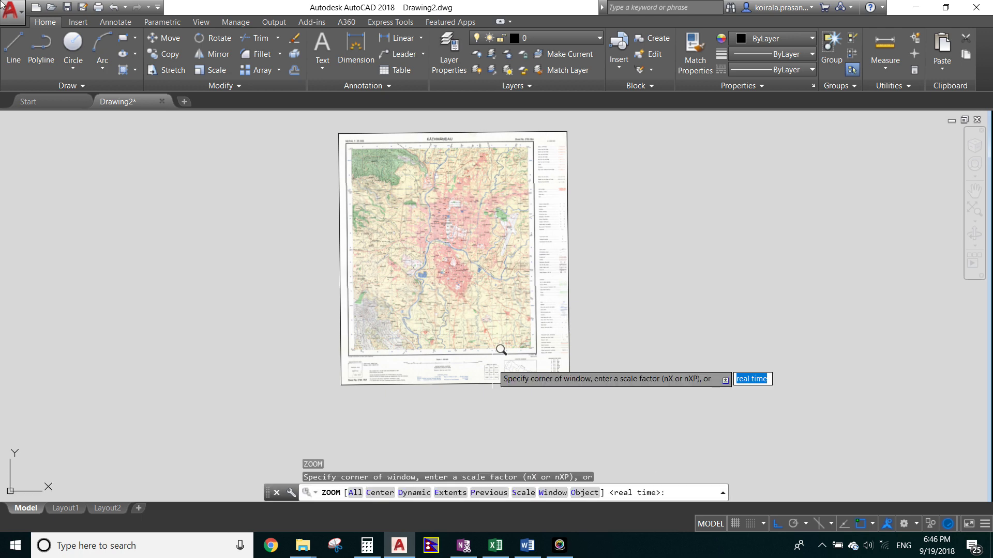
{"action": "type", "text": "a"}
{"action": "key", "text": "Return"}
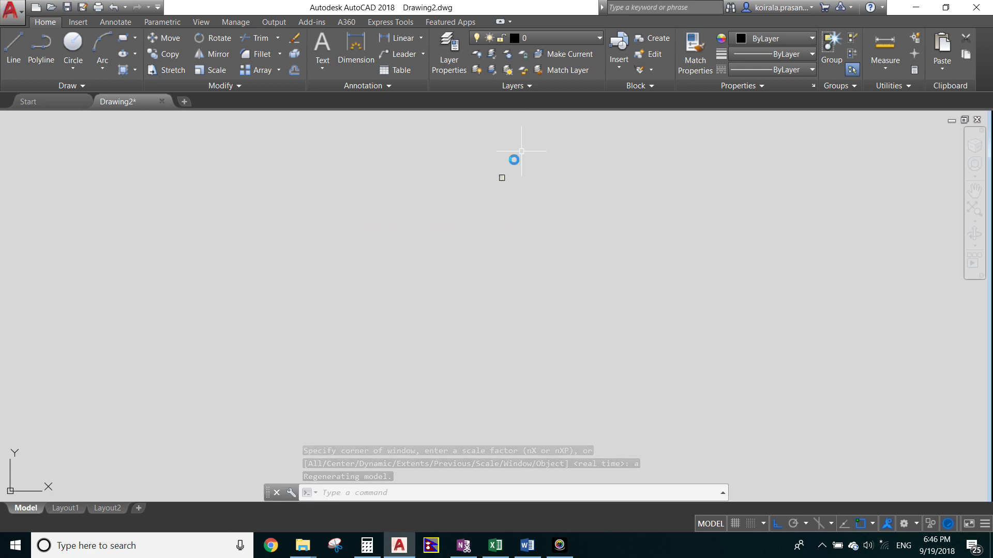
{"action": "scroll", "coordinate": [504, 179], "scroll_direction": "up", "scroll_amount": 8}
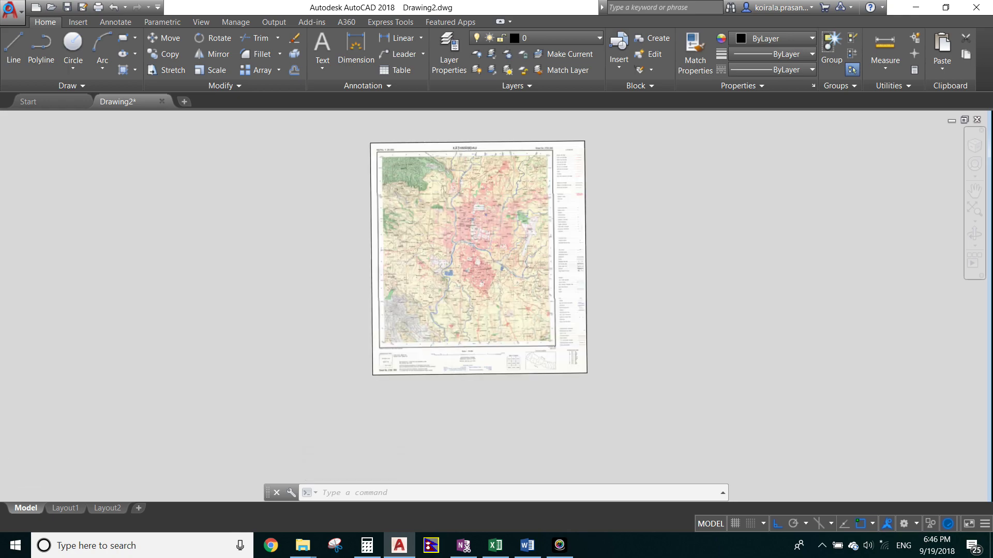
{"action": "scroll", "coordinate": [429, 177], "scroll_direction": "down", "scroll_amount": 5}
{"action": "scroll", "coordinate": [398, 183], "scroll_direction": "up", "scroll_amount": 3}
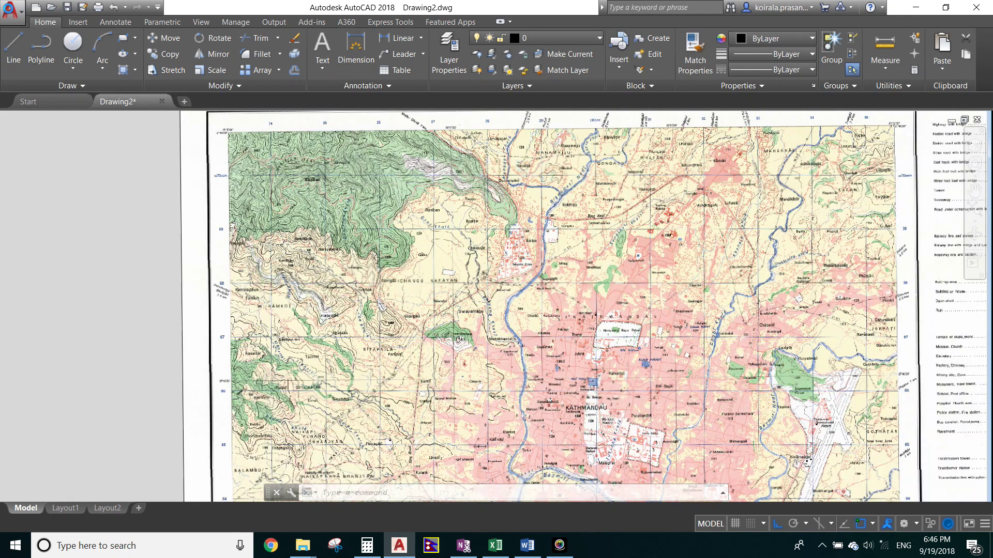
{"action": "scroll", "coordinate": [379, 174], "scroll_direction": "down", "scroll_amount": 1}
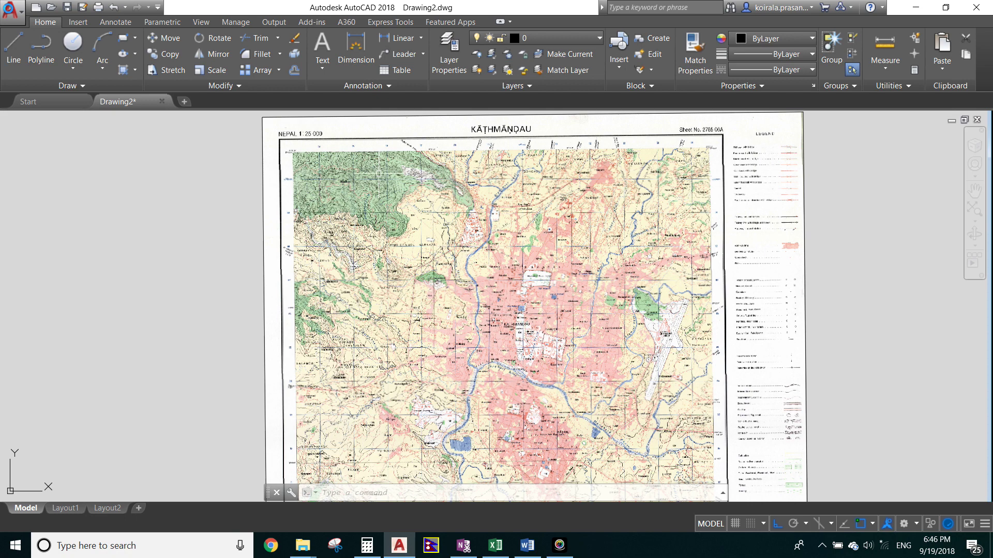
{"action": "type", "text": "ID"}
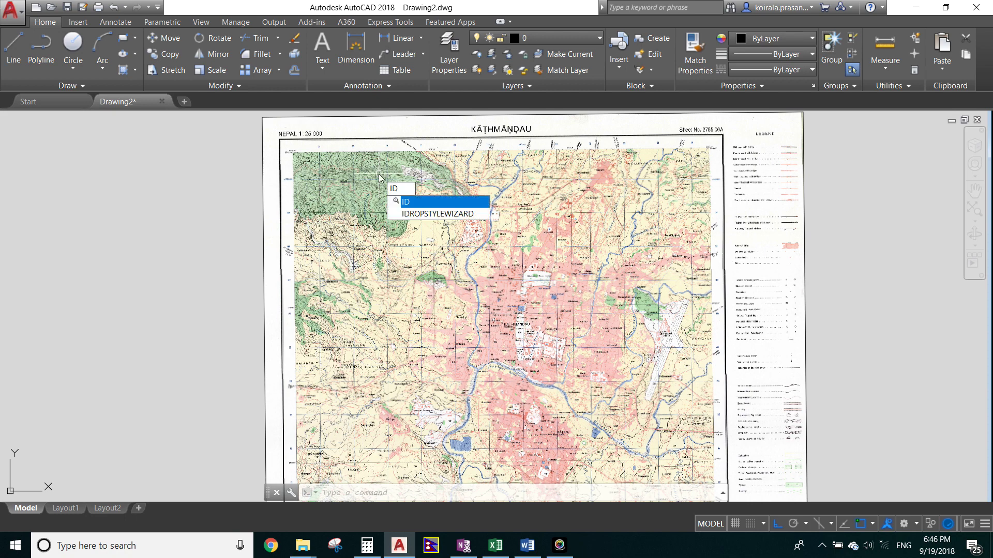
Step: Use ID to read the coordinates of the grid intersection near Raniban
{"action": "key", "text": "Return"}
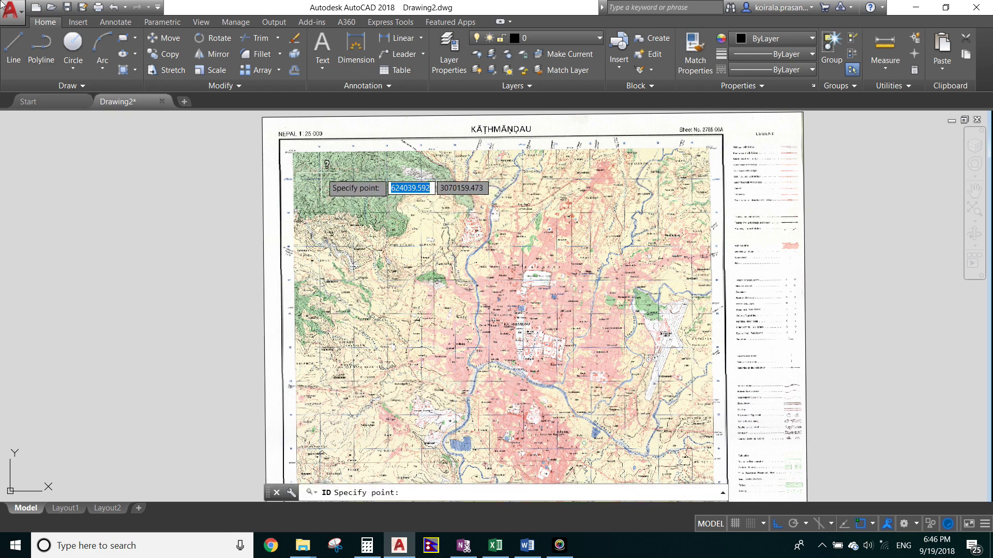
{"action": "scroll", "coordinate": [321, 176], "scroll_direction": "up", "scroll_amount": 1}
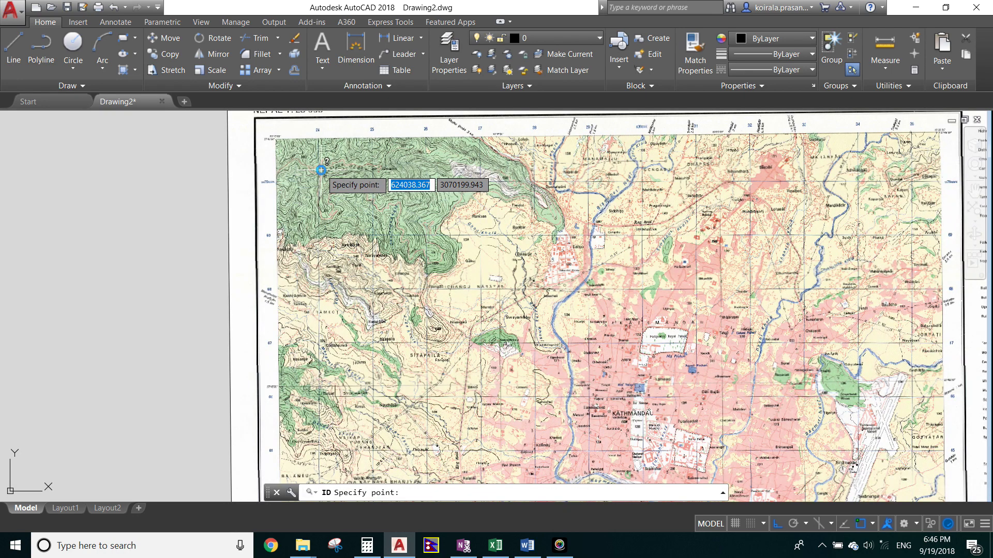
{"action": "scroll", "coordinate": [315, 181], "scroll_direction": "up", "scroll_amount": 5}
{"action": "scroll", "coordinate": [309, 186], "scroll_direction": "up", "scroll_amount": 4}
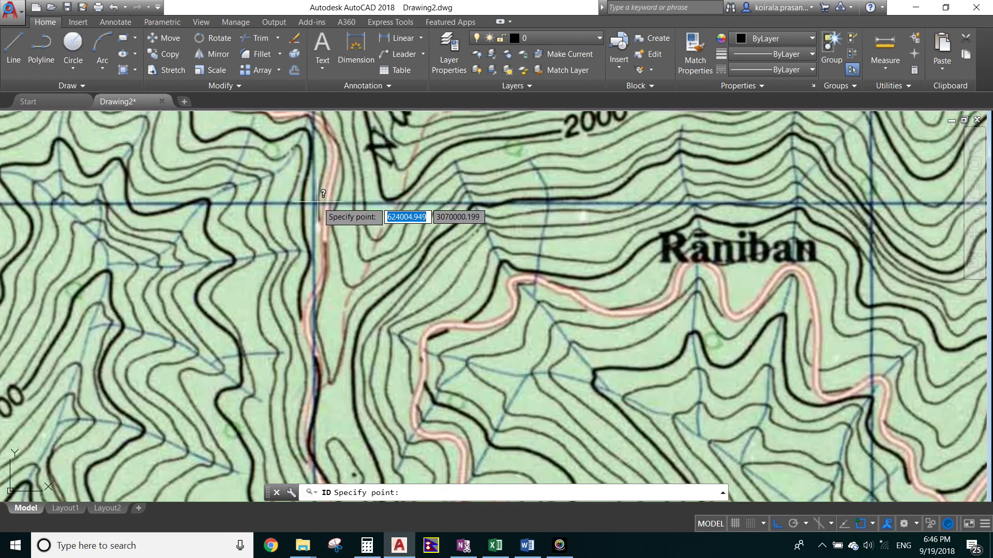
{"action": "left_click", "coordinate": [314, 202]}
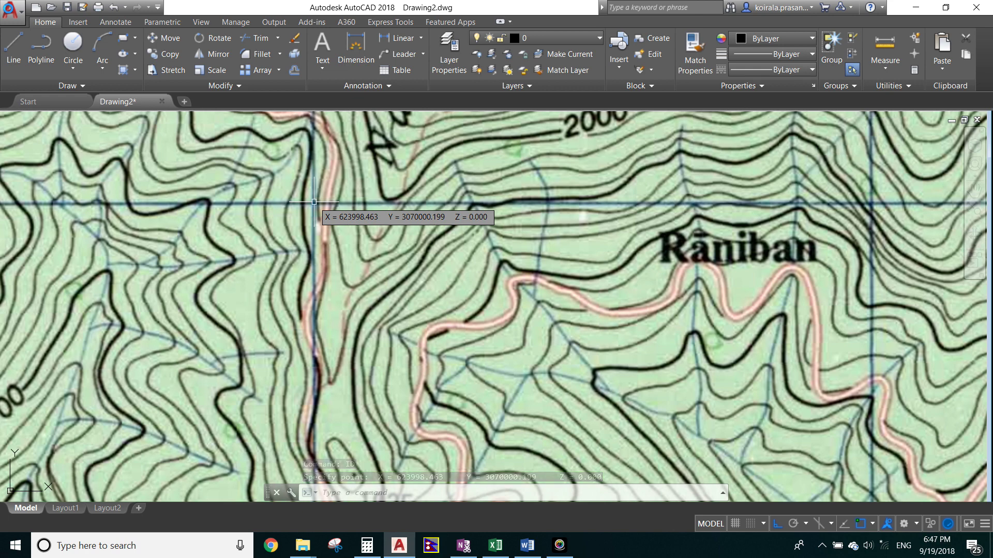
Step: Recheck the 3070000N grid crossing with ID, reading about X 623996, Y 3070005, then zoom out
{"action": "middle_click_drag", "start_coordinate": [314, 202], "coordinate": [296, 329]}
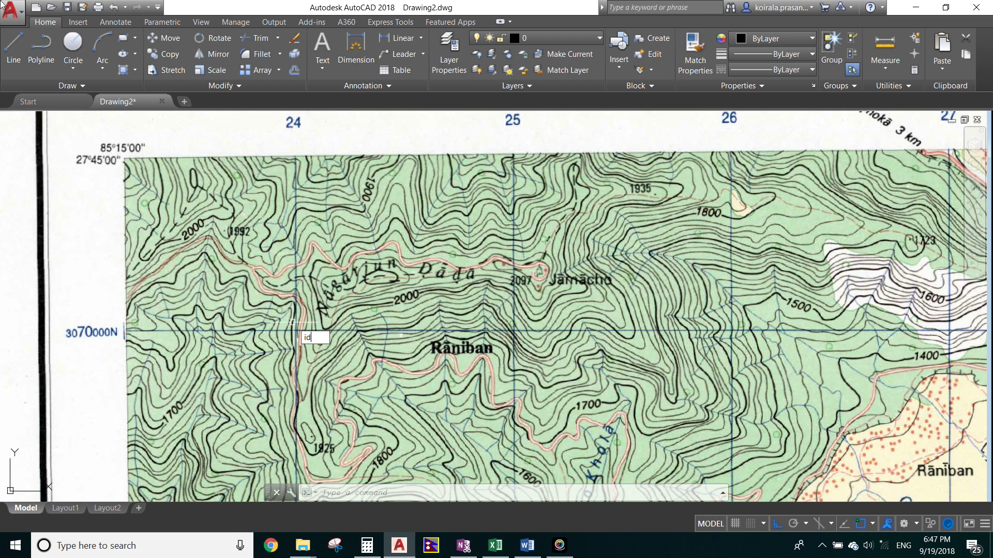
{"action": "type", "text": "id"}
{"action": "key", "text": "Return"}
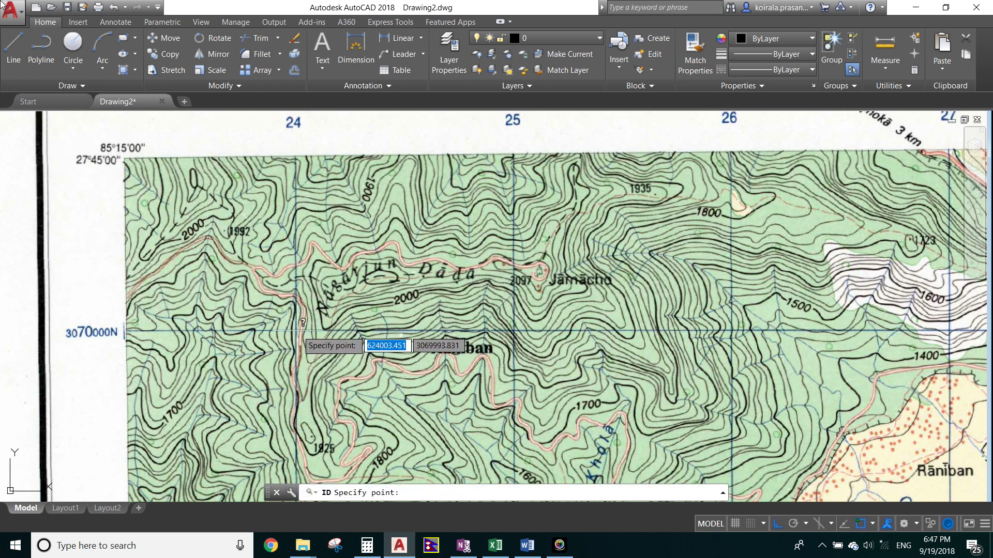
{"action": "scroll", "coordinate": [296, 329], "scroll_direction": "up", "scroll_amount": 4}
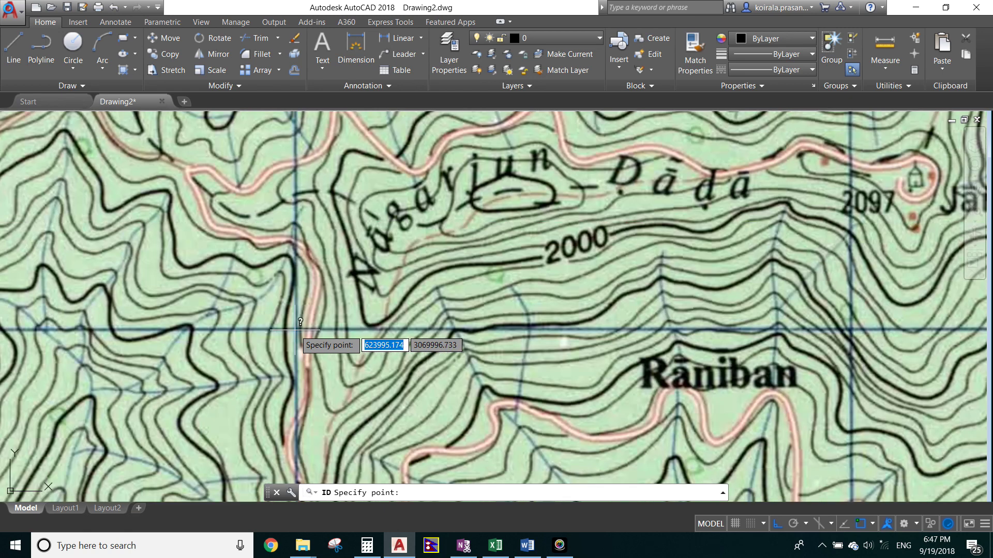
{"action": "left_click", "coordinate": [296, 325]}
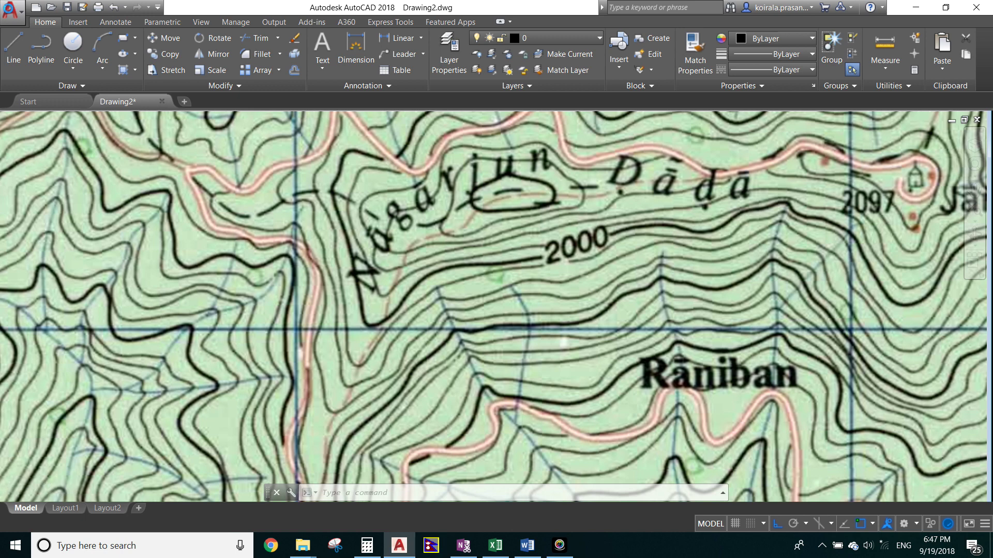
{"action": "scroll", "coordinate": [382, 341], "scroll_direction": "down", "scroll_amount": 5}
{"action": "scroll", "coordinate": [414, 330], "scroll_direction": "down", "scroll_amount": 6}
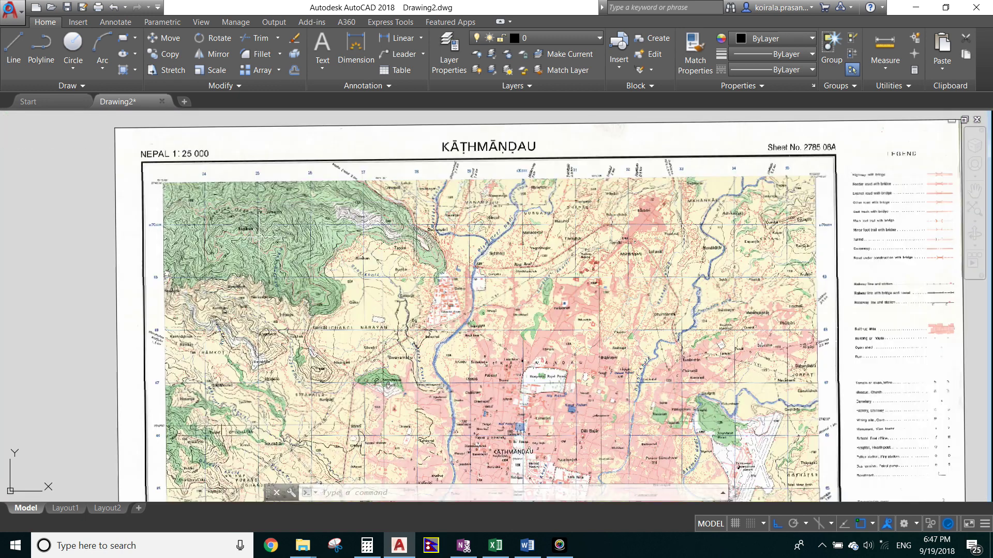
{"action": "scroll", "coordinate": [245, 231], "scroll_direction": "down", "scroll_amount": 2}
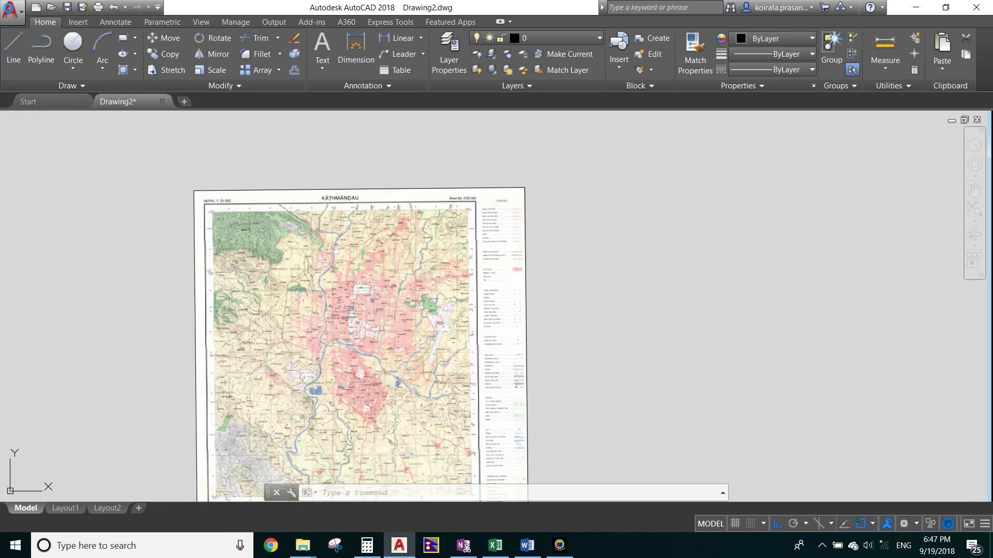
Step: In the Word notes, delete the blank line above the numbered list so item 4 joins page 1
{"action": "left_click", "coordinate": [533, 552]}
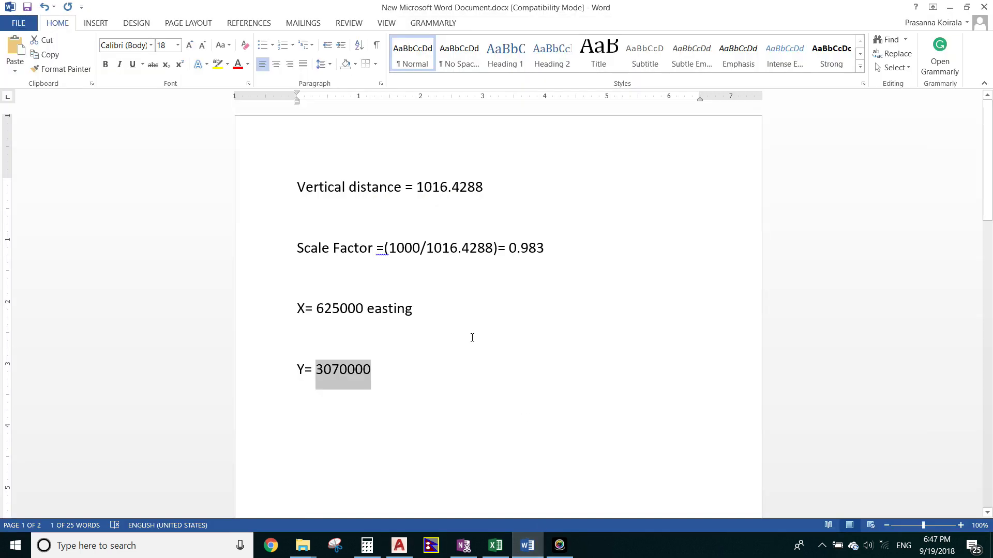
{"action": "scroll", "coordinate": [443, 299], "scroll_direction": "down", "scroll_amount": 5}
{"action": "scroll", "coordinate": [444, 301], "scroll_direction": "down", "scroll_amount": 3}
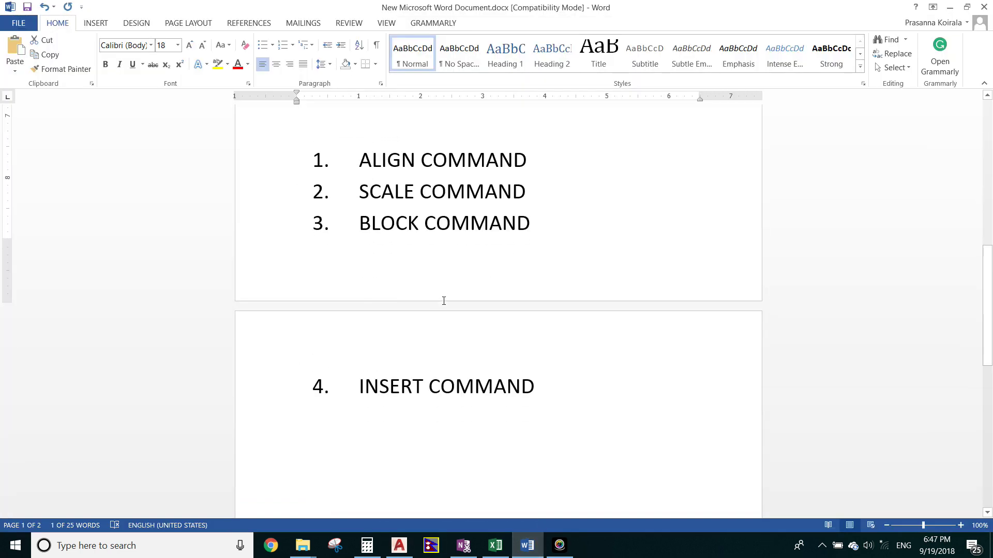
{"action": "scroll", "coordinate": [437, 294], "scroll_direction": "up", "scroll_amount": 1}
{"action": "left_click", "coordinate": [297, 200]}
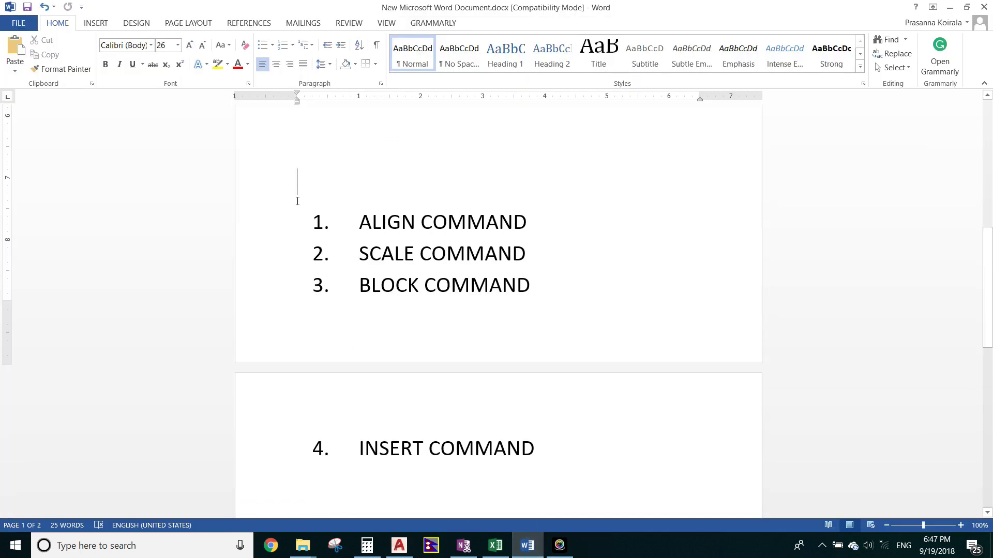
{"action": "key", "text": "BackSpace"}
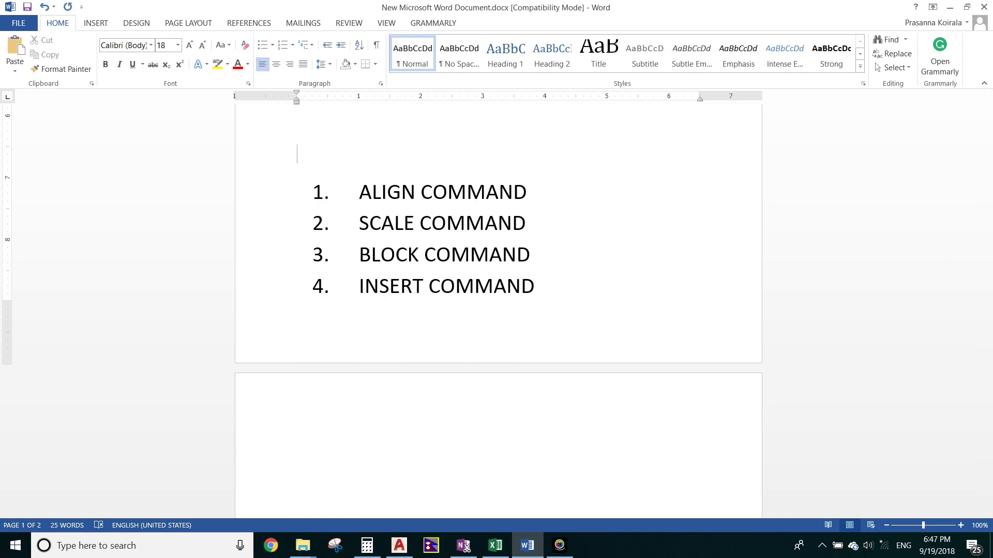